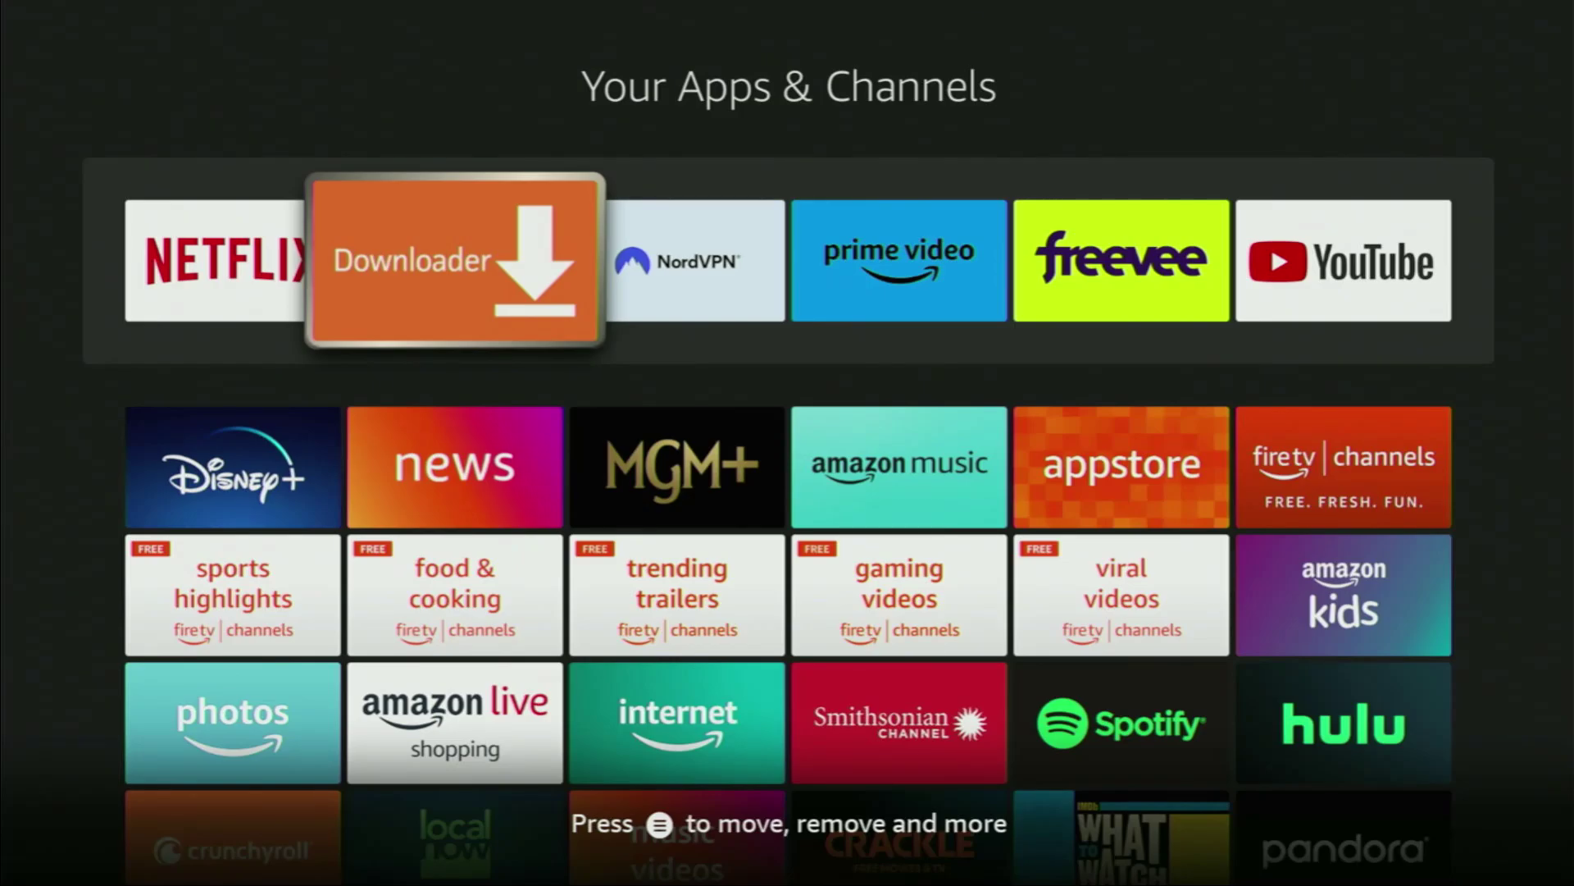
Go from the apps grid to the home screen's Find page and open the search keyboard
{"action": "key", "text": "Escape"}
{"action": "key", "text": "Left"}
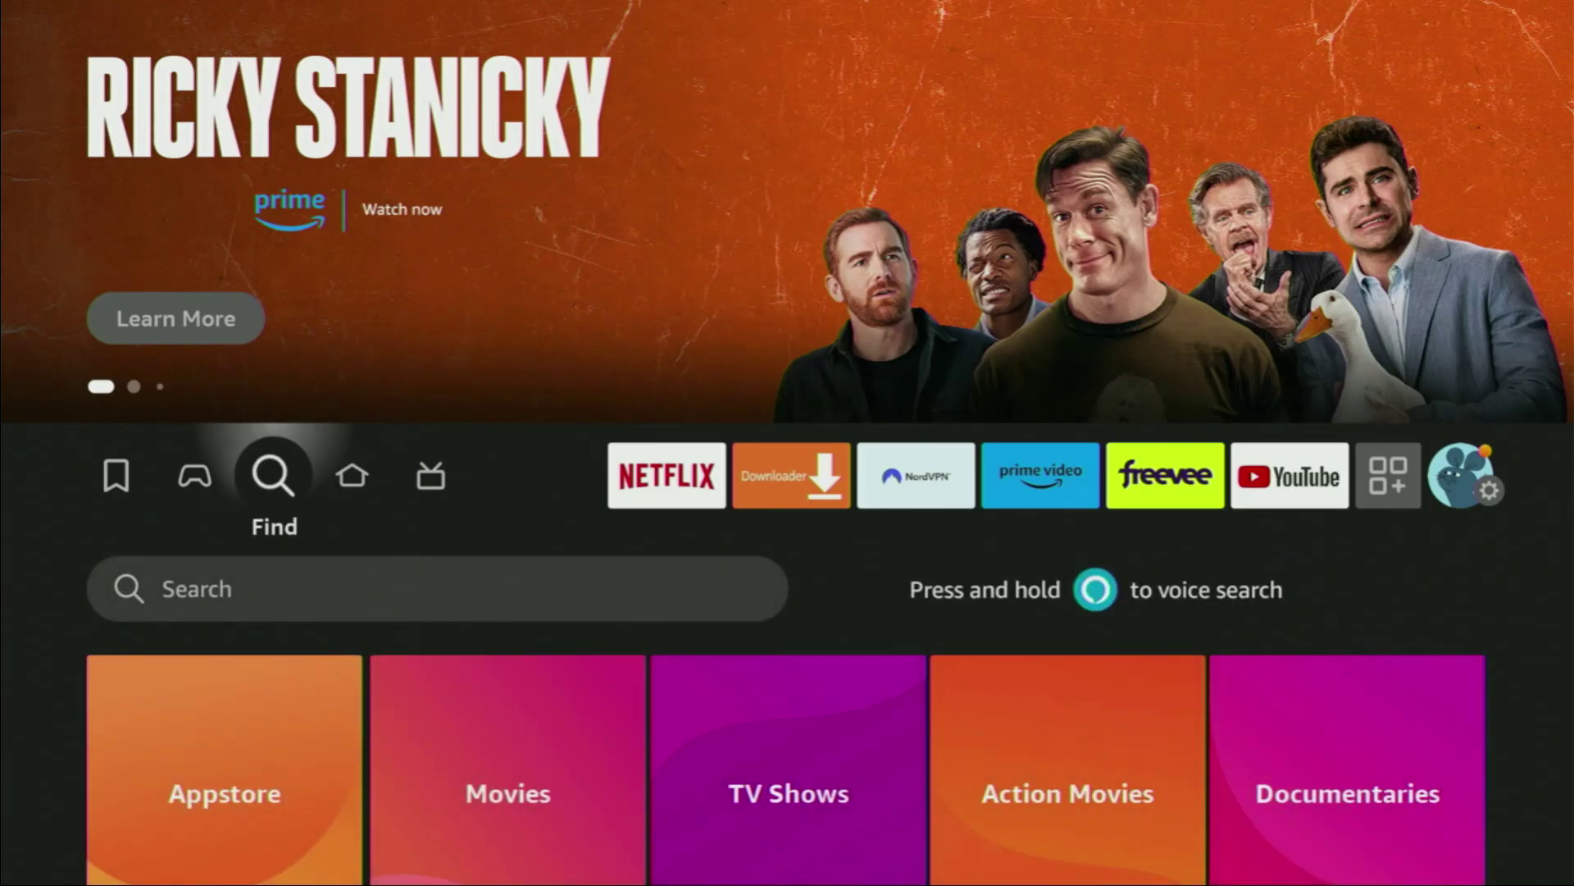
{"action": "key", "text": "Down"}
Enter 'Dow' and choose the Downloader suggestion to search for Downloader
{"action": "key", "text": "Return"}
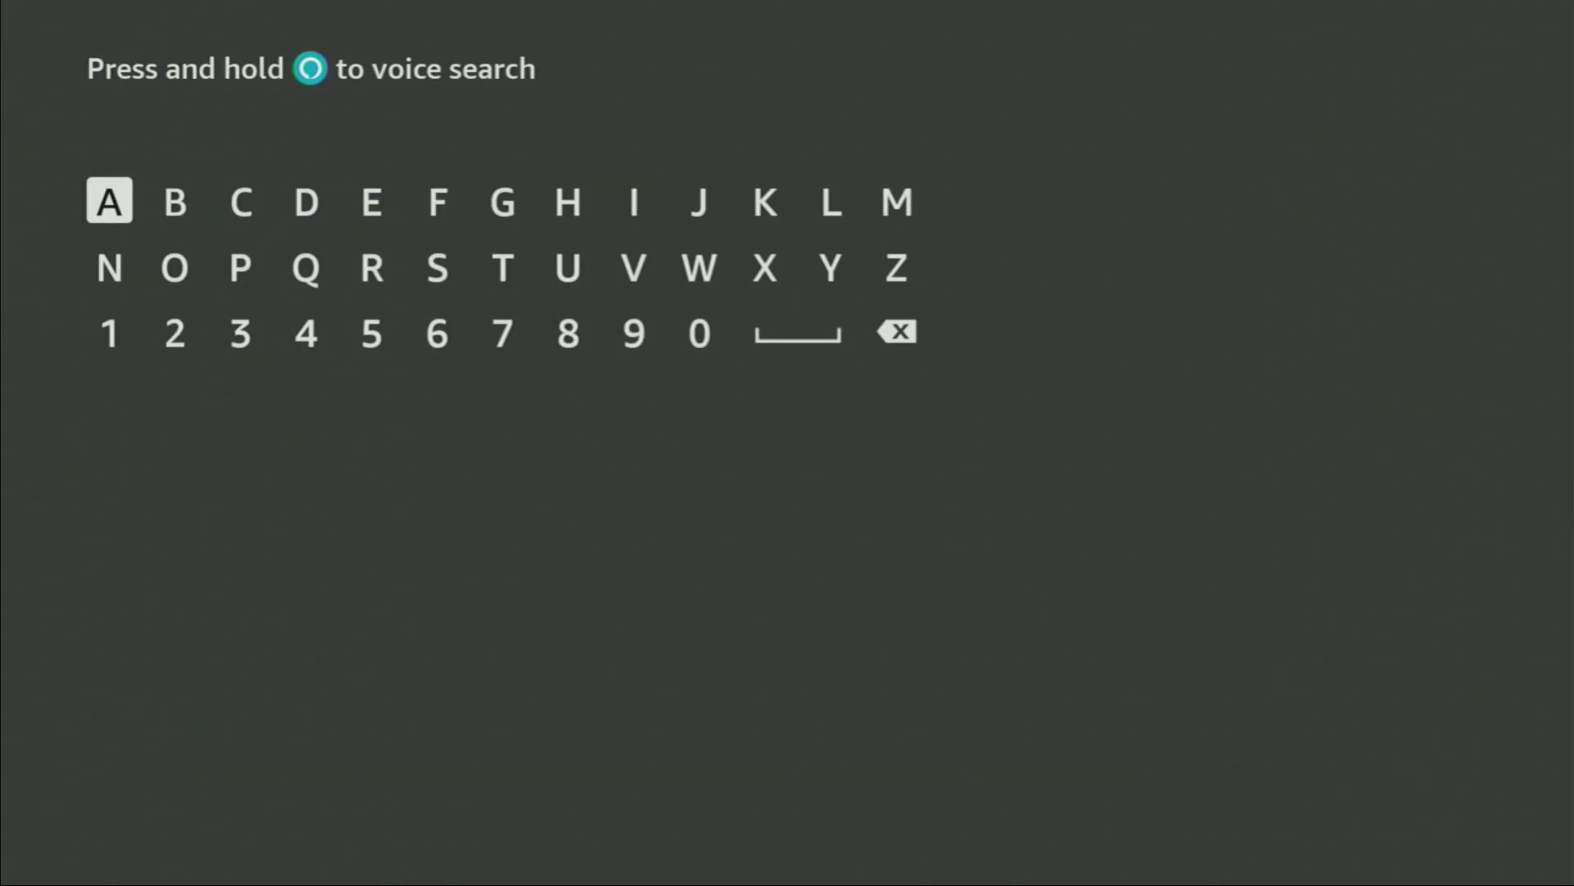
{"action": "key", "text": "Right"}
{"action": "key", "text": "Right"}
{"action": "key", "text": "Right"}
{"action": "key", "text": "Return"}
{"action": "key", "text": "Down"}
{"action": "key", "text": "Left"}
{"action": "key", "text": "Left"}
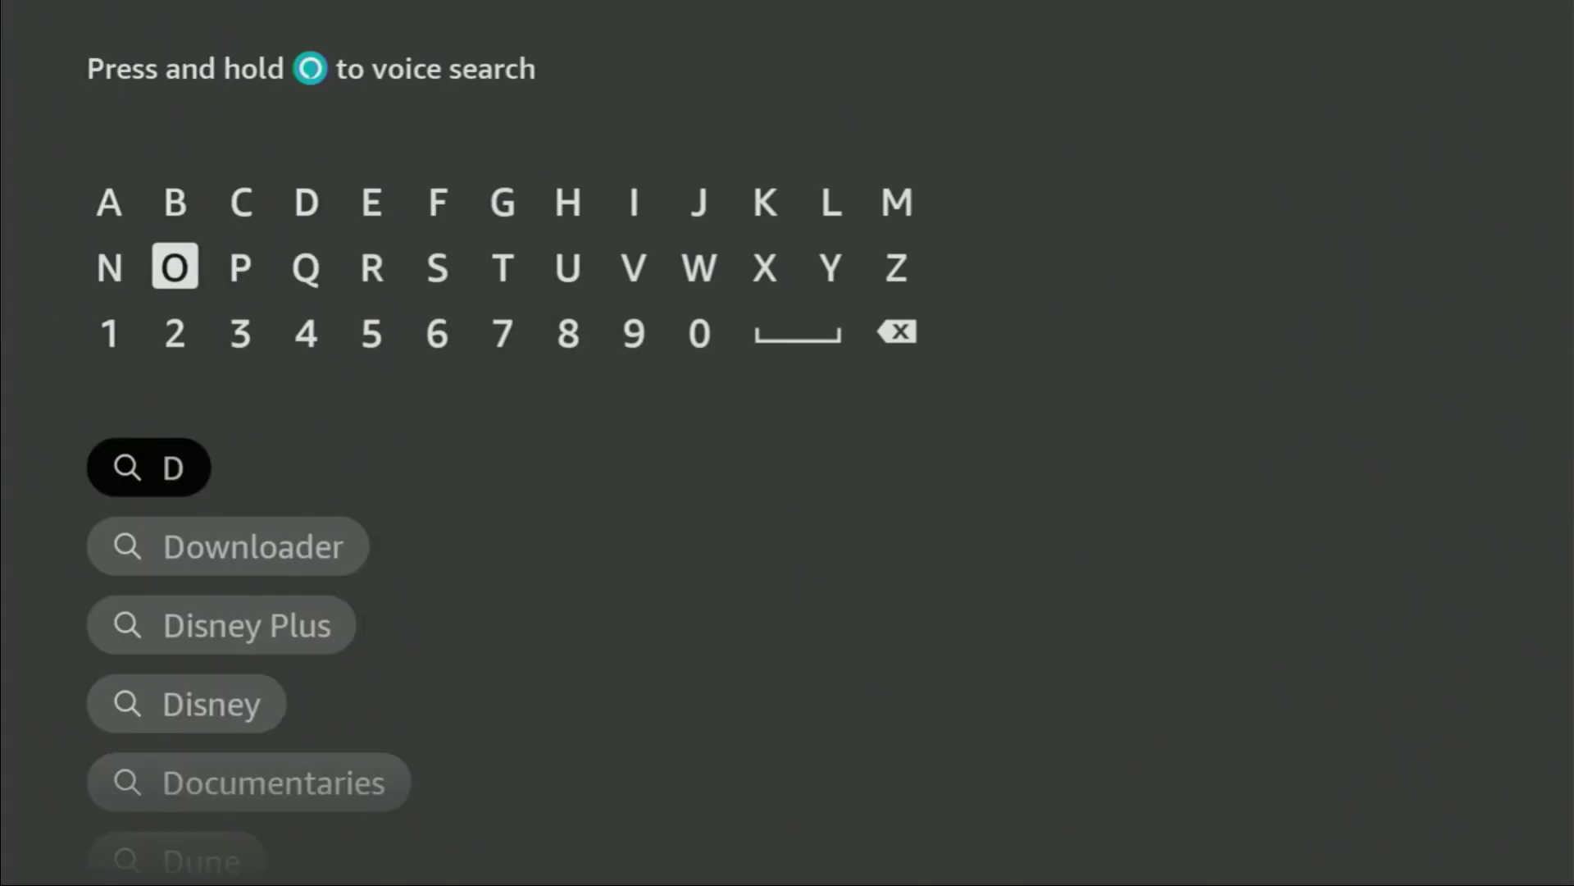
{"action": "key", "text": "Return"}
{"action": "key", "text": "Right"}
{"action": "key", "text": "Right"}
{"action": "key", "text": "Right"}
{"action": "key", "text": "Right"}
{"action": "key", "text": "Right"}
{"action": "key", "text": "Right"}
{"action": "key", "text": "Right"}
{"action": "key", "text": "Right"}
{"action": "key", "text": "Return"}
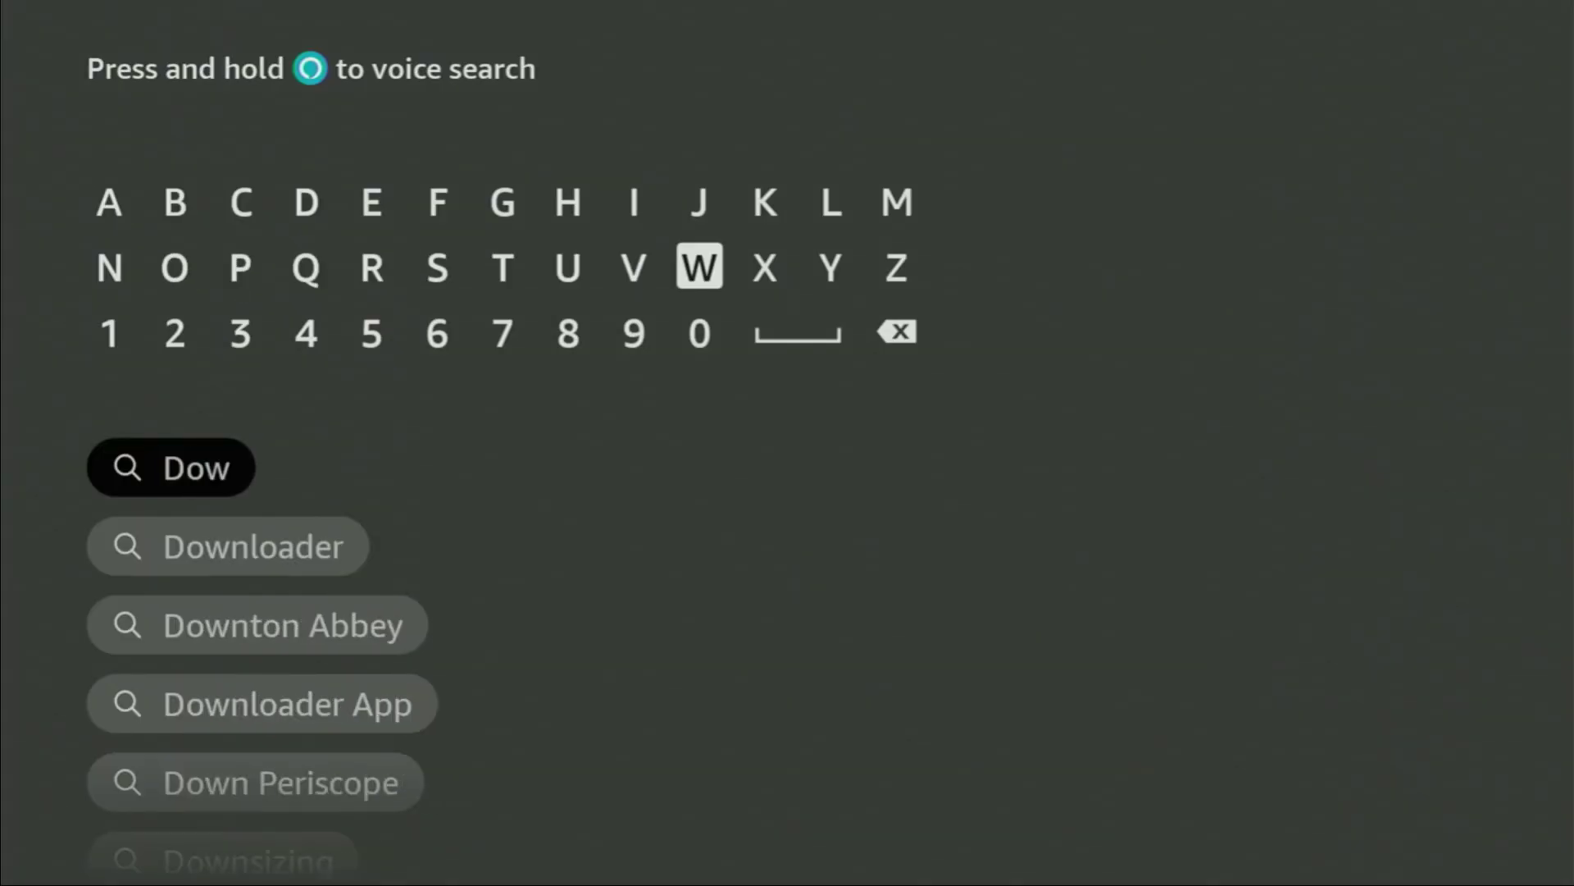
{"action": "key", "text": "Down"}
{"action": "key", "text": "Down"}
{"action": "key", "text": "Down"}
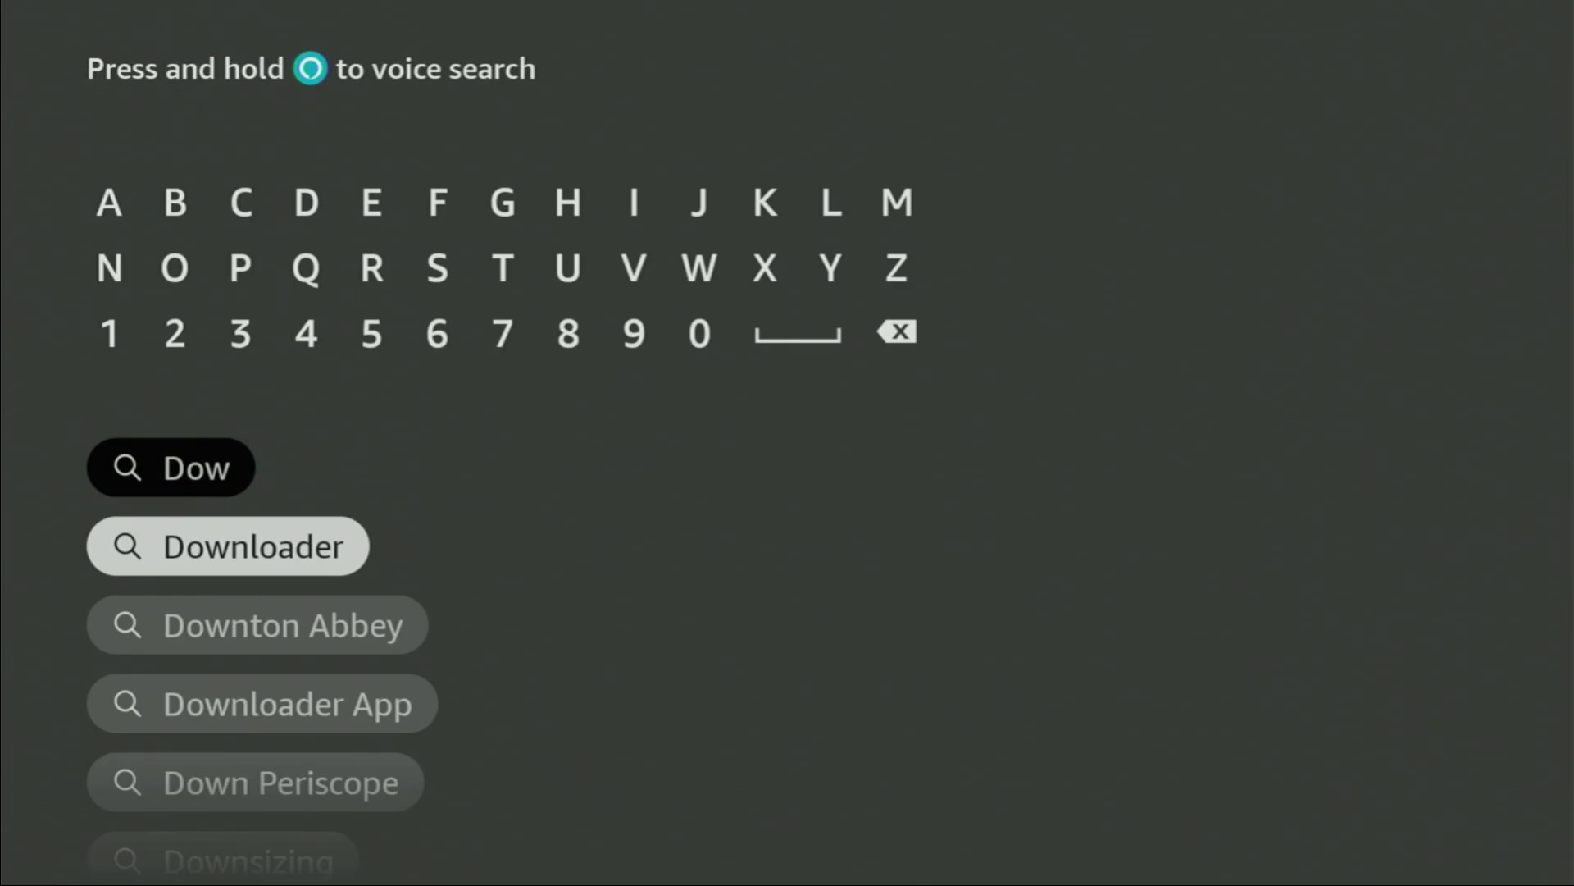
{"action": "key", "text": "Return"}
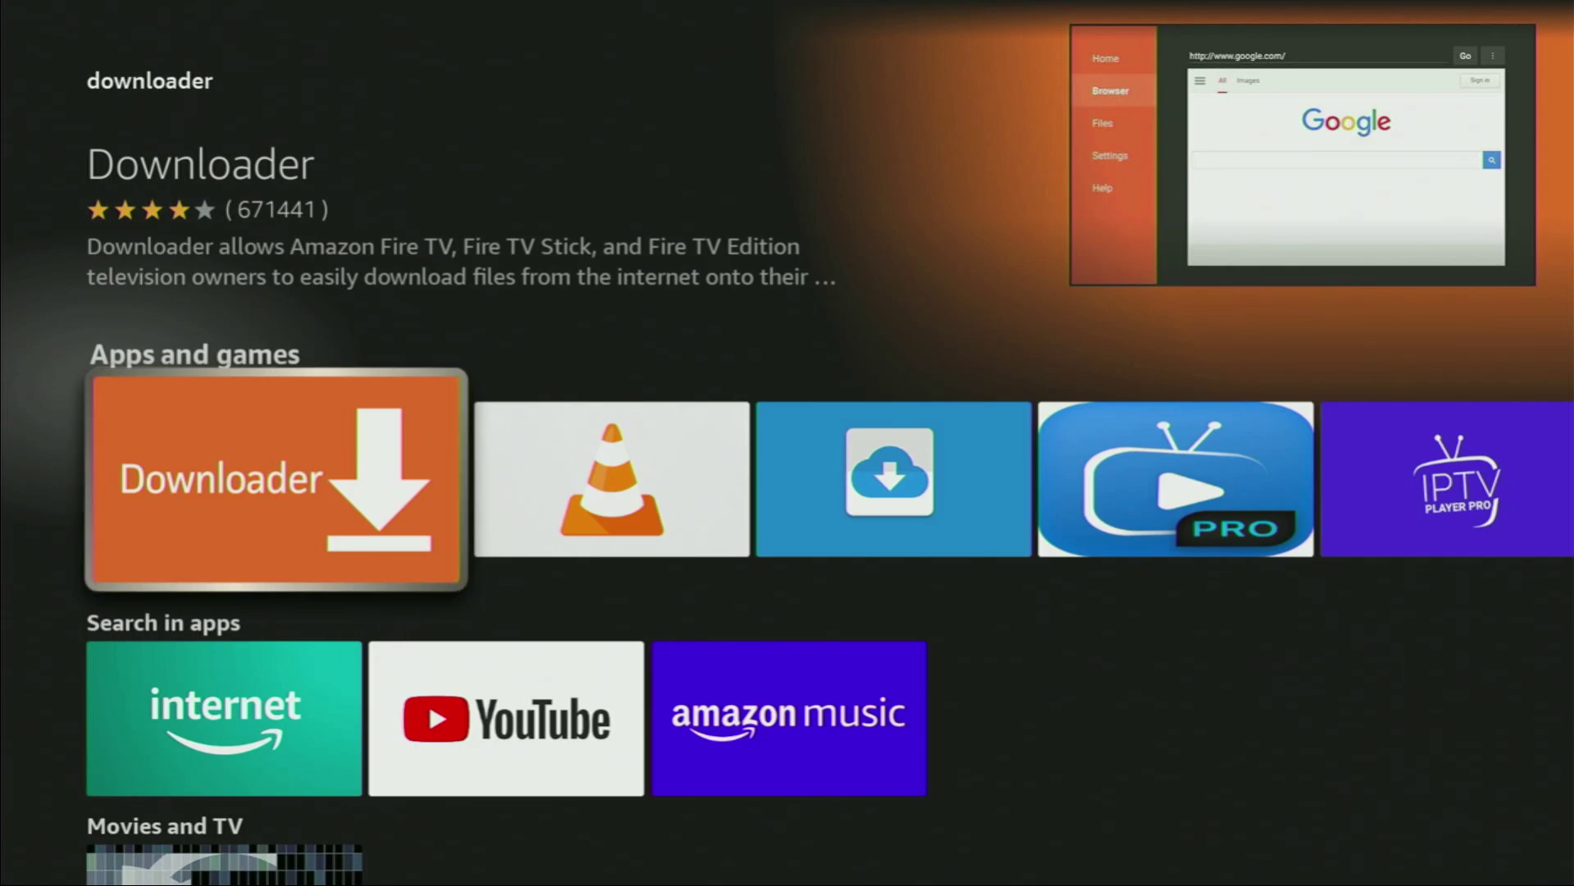
From the home screen, go to the Settings gear and select My Fire TV
{"action": "key", "text": "Home"}
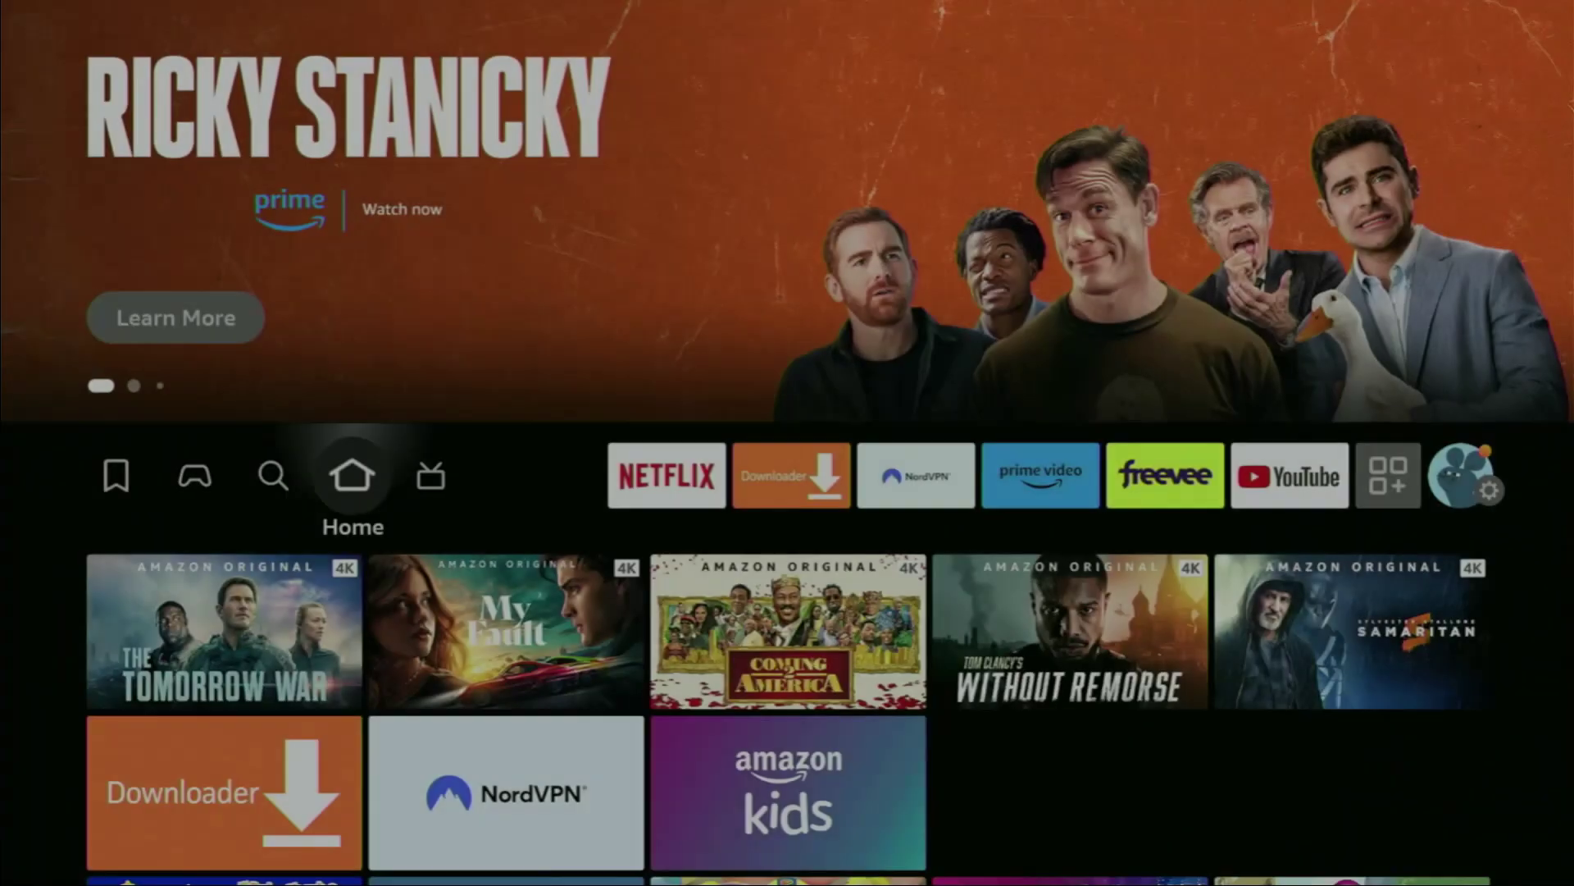
{"action": "key", "text": "Right"}
{"action": "key", "text": "Right"}
{"action": "key", "text": "Right"}
{"action": "key", "text": "Right"}
{"action": "key", "text": "Right"}
{"action": "key", "text": "Right"}
{"action": "key", "text": "Right"}
{"action": "key", "text": "Right"}
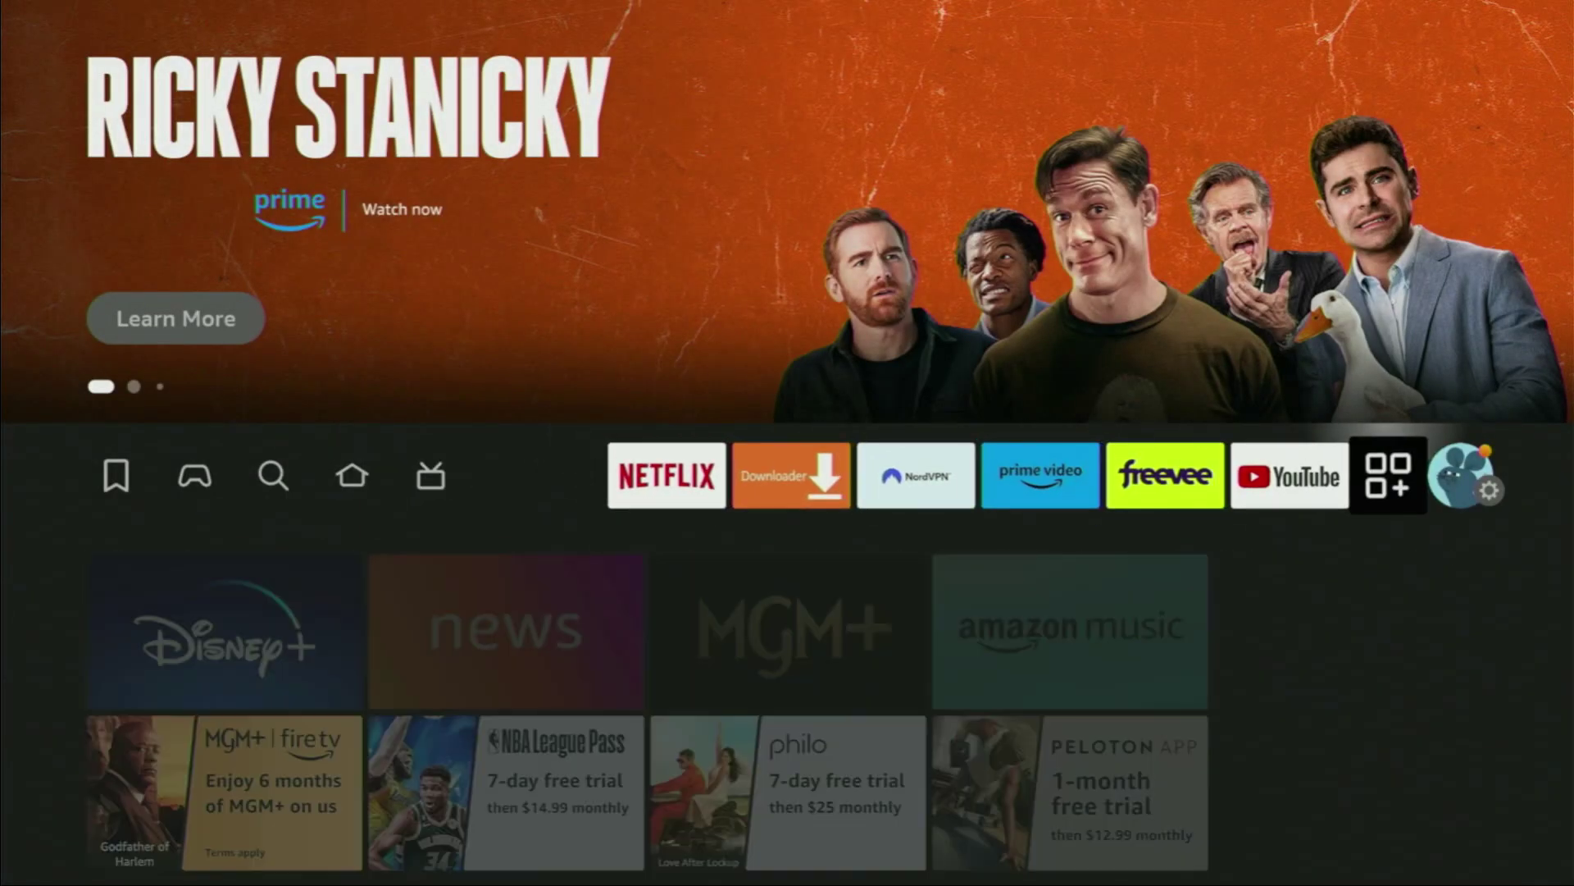
{"action": "key", "text": "Right"}
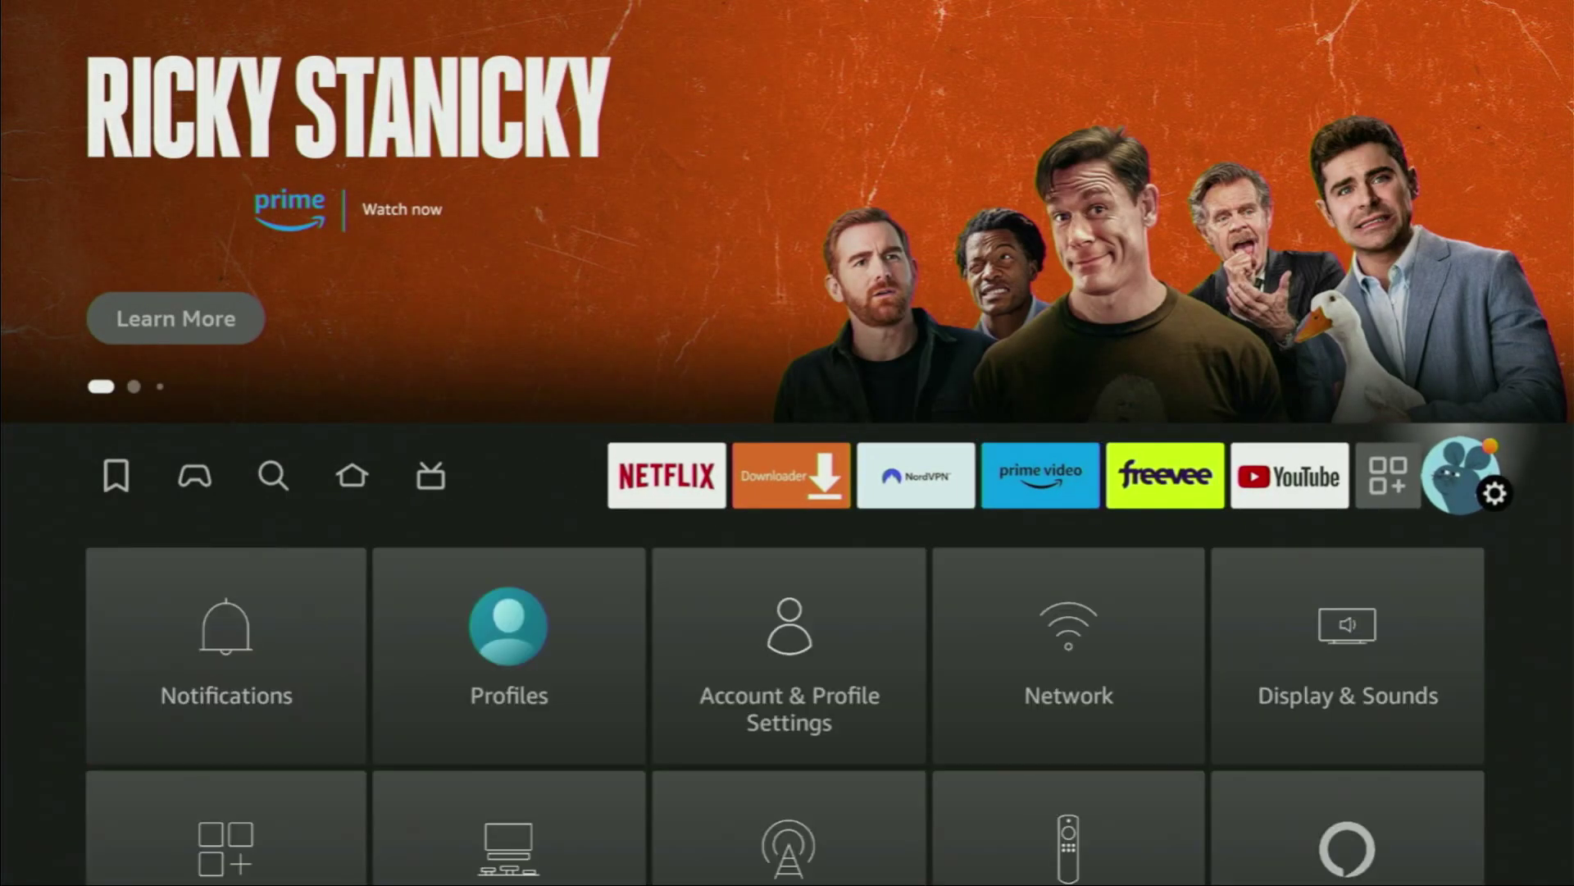
{"action": "key", "text": "Down"}
{"action": "key", "text": "Down"}
{"action": "key", "text": "Right"}
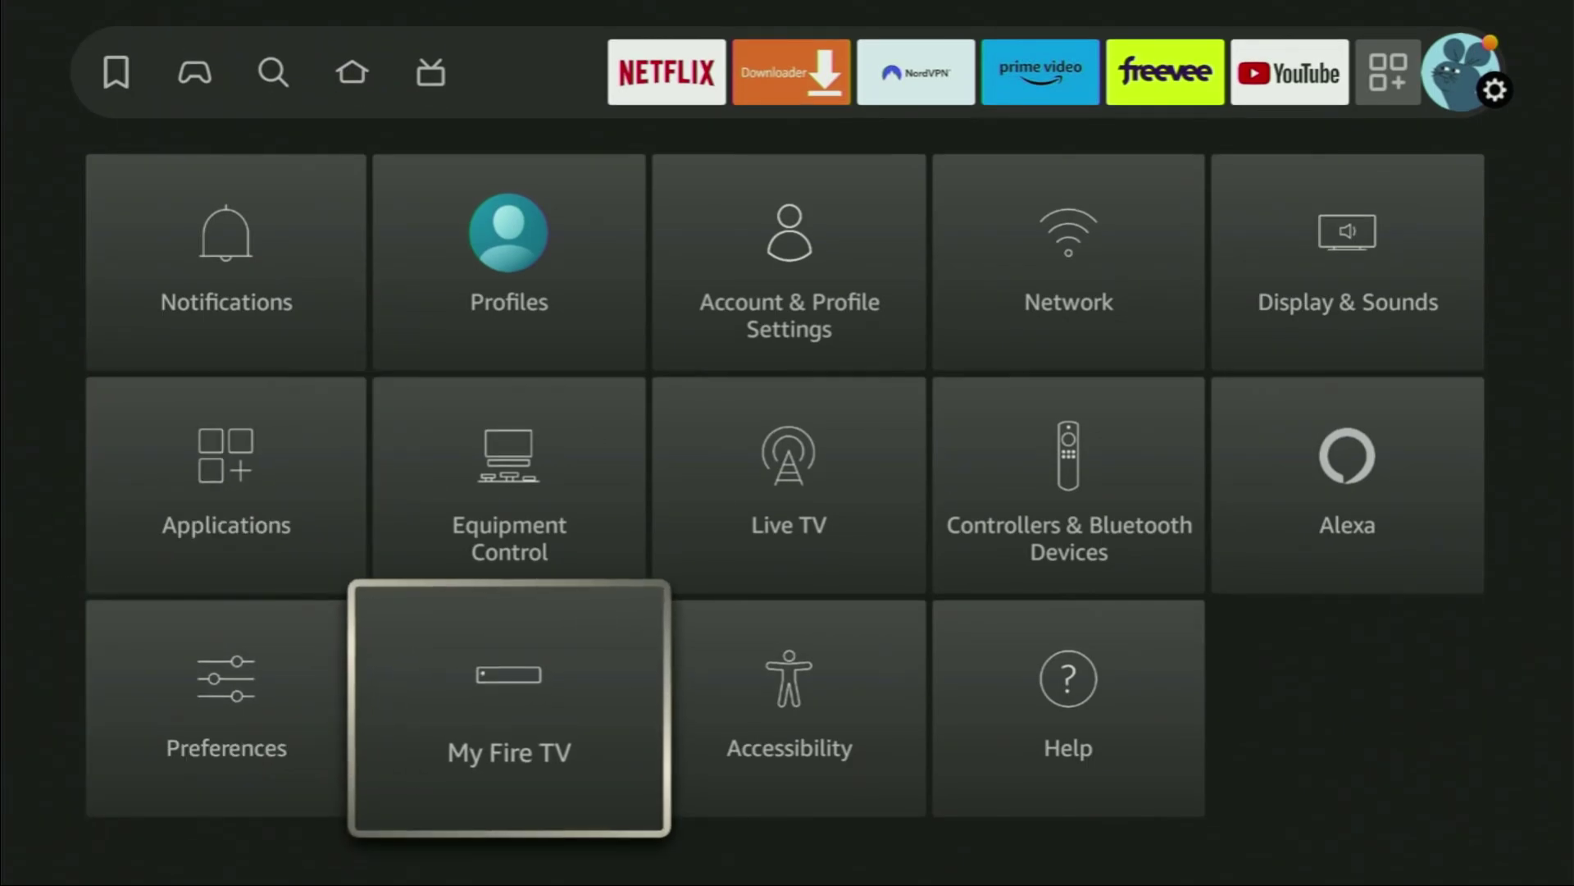
{"action": "key", "text": "Return"}
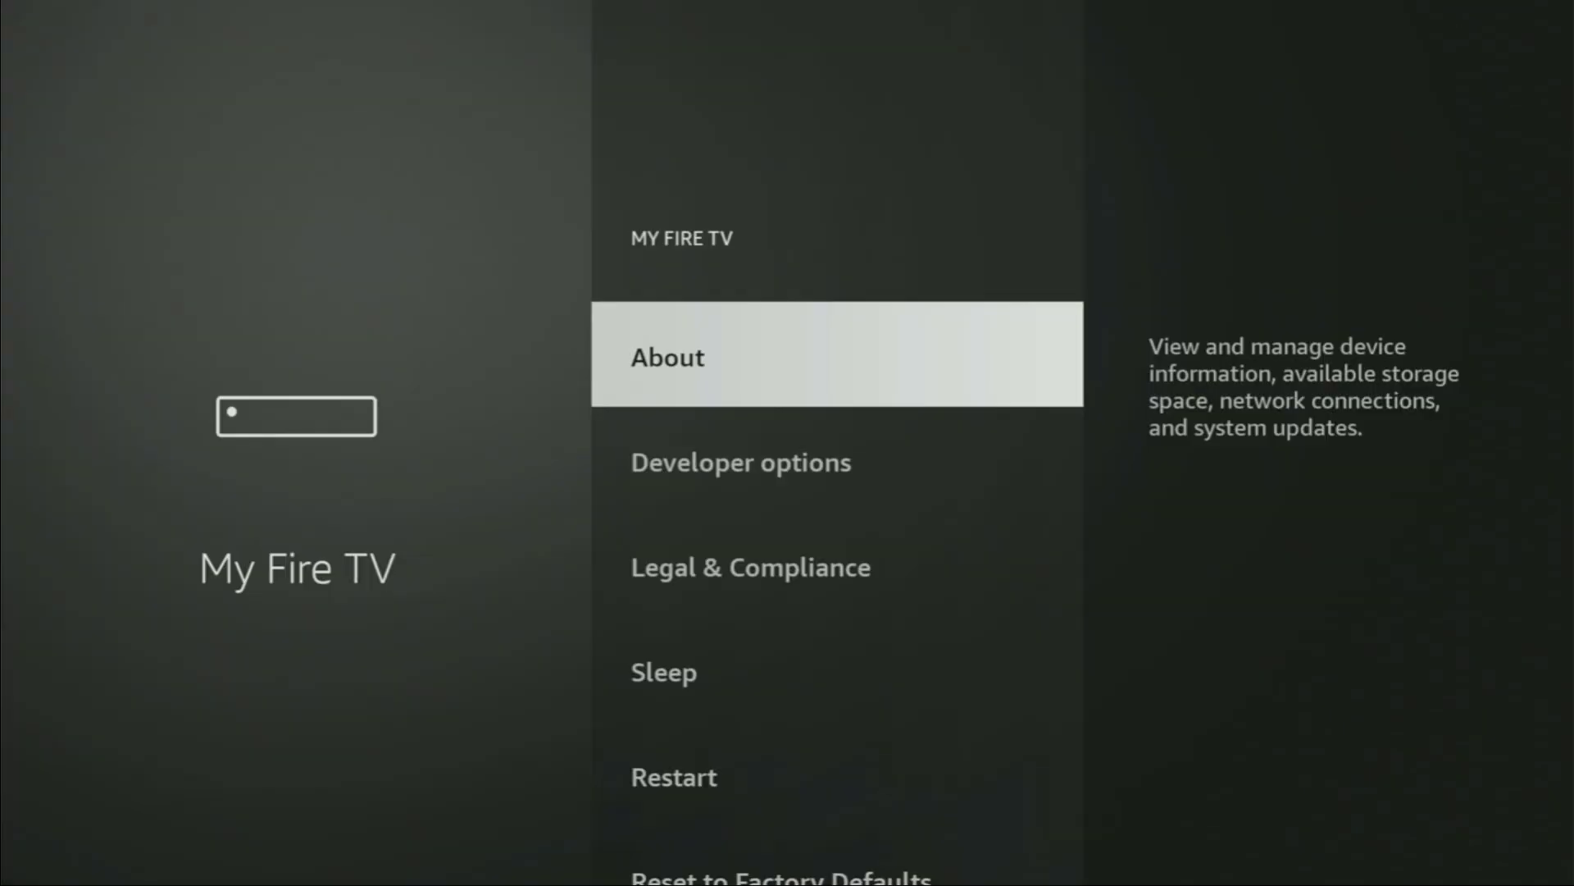
{"action": "key", "text": "Down"}
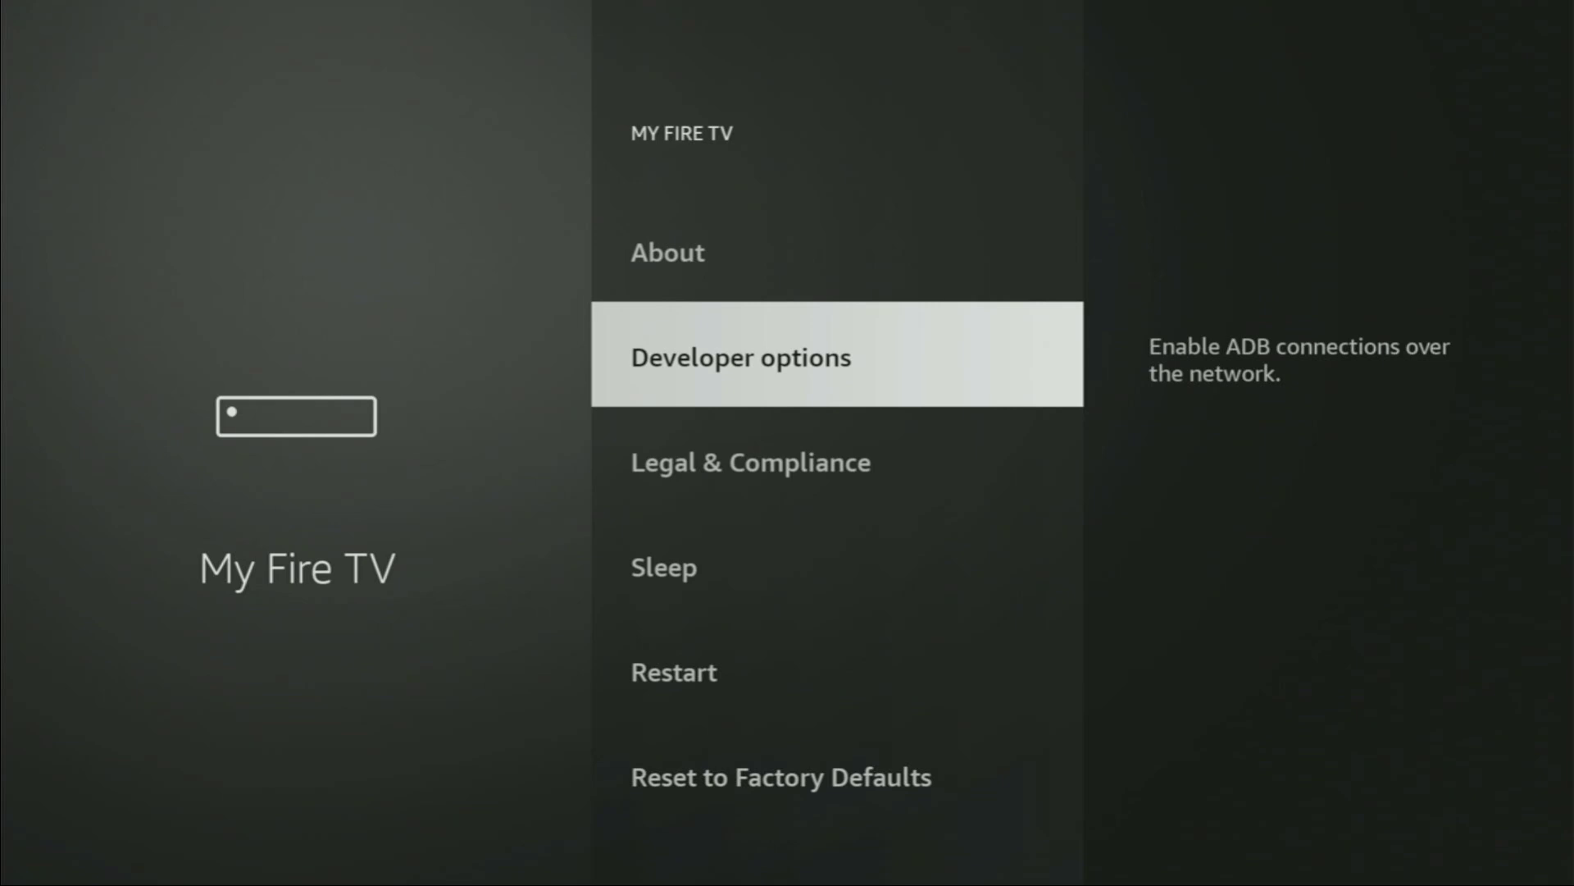
{"action": "key", "text": "Up"}
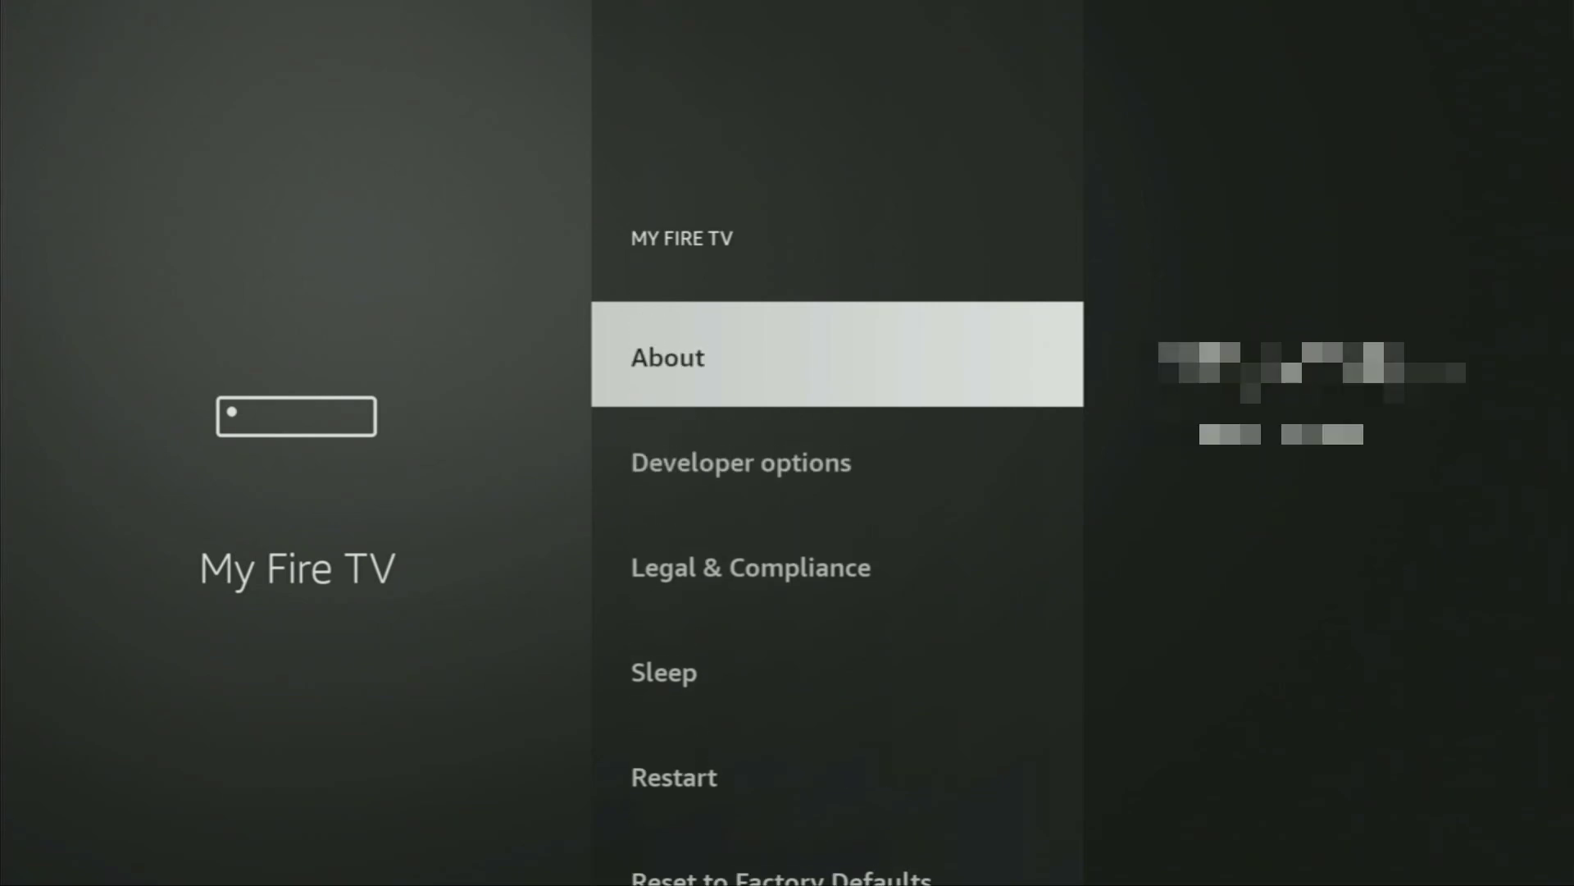
{"action": "key", "text": "Return"}
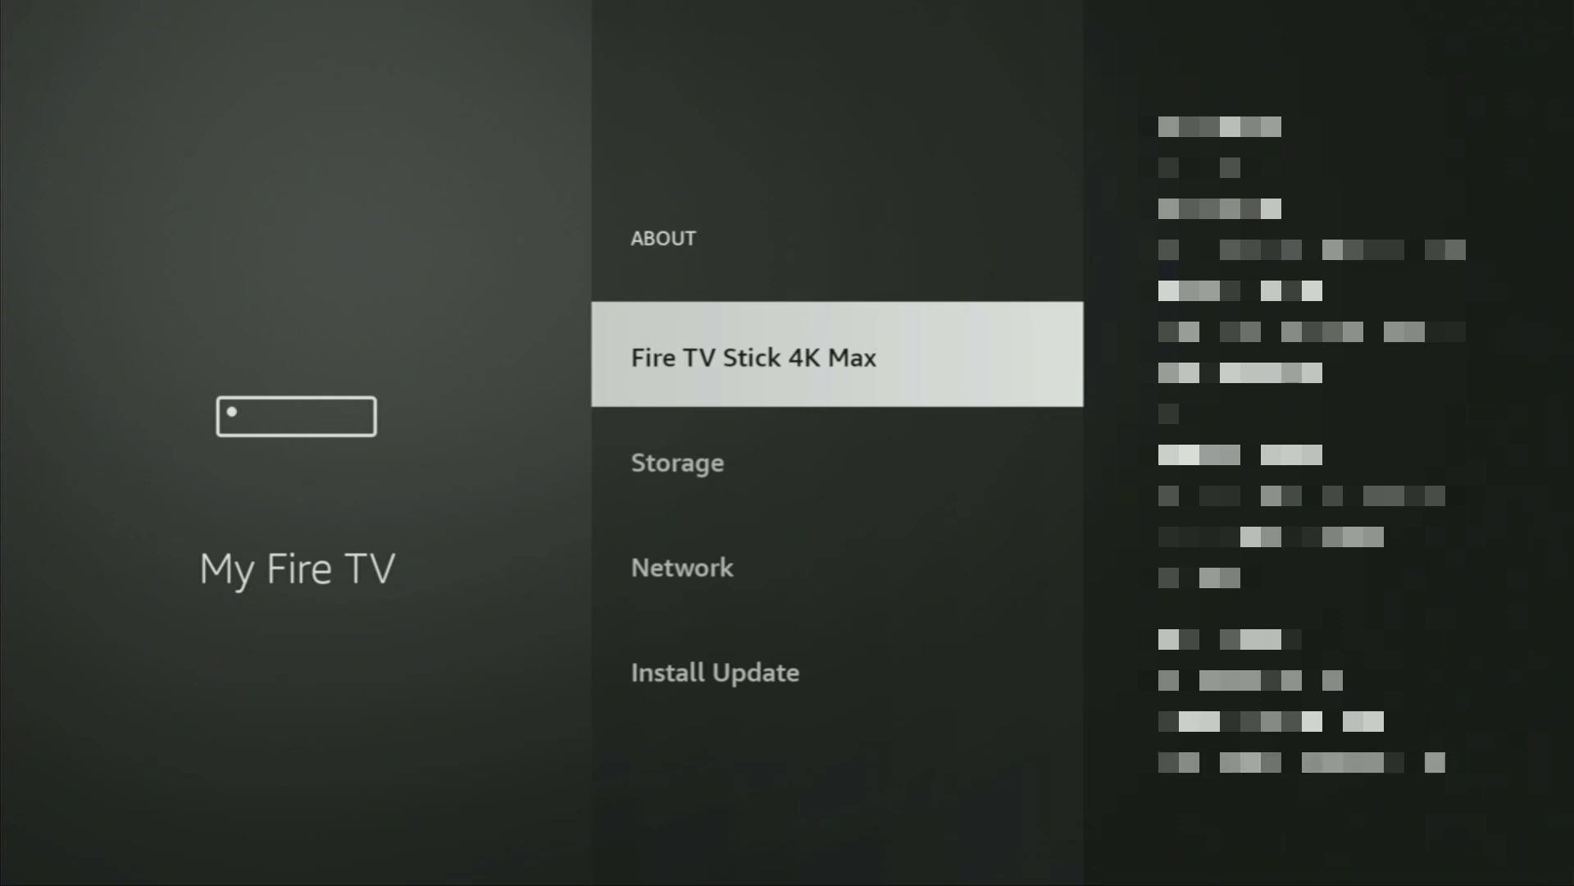
{"action": "key", "text": "Return"}
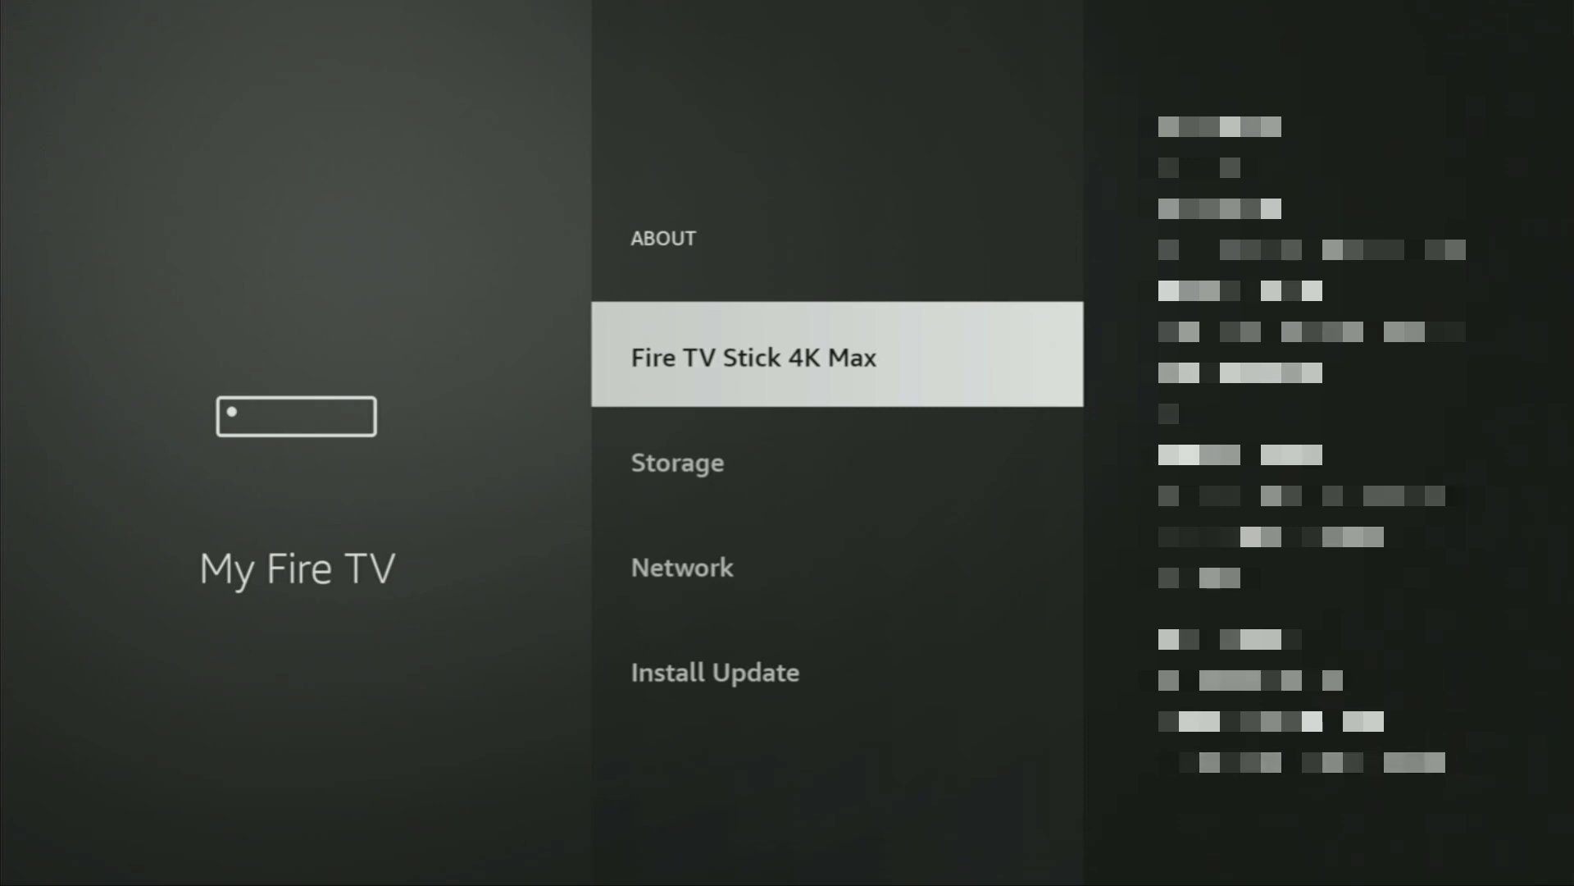
{"action": "key", "text": "Escape"}
{"action": "key", "text": "Down"}
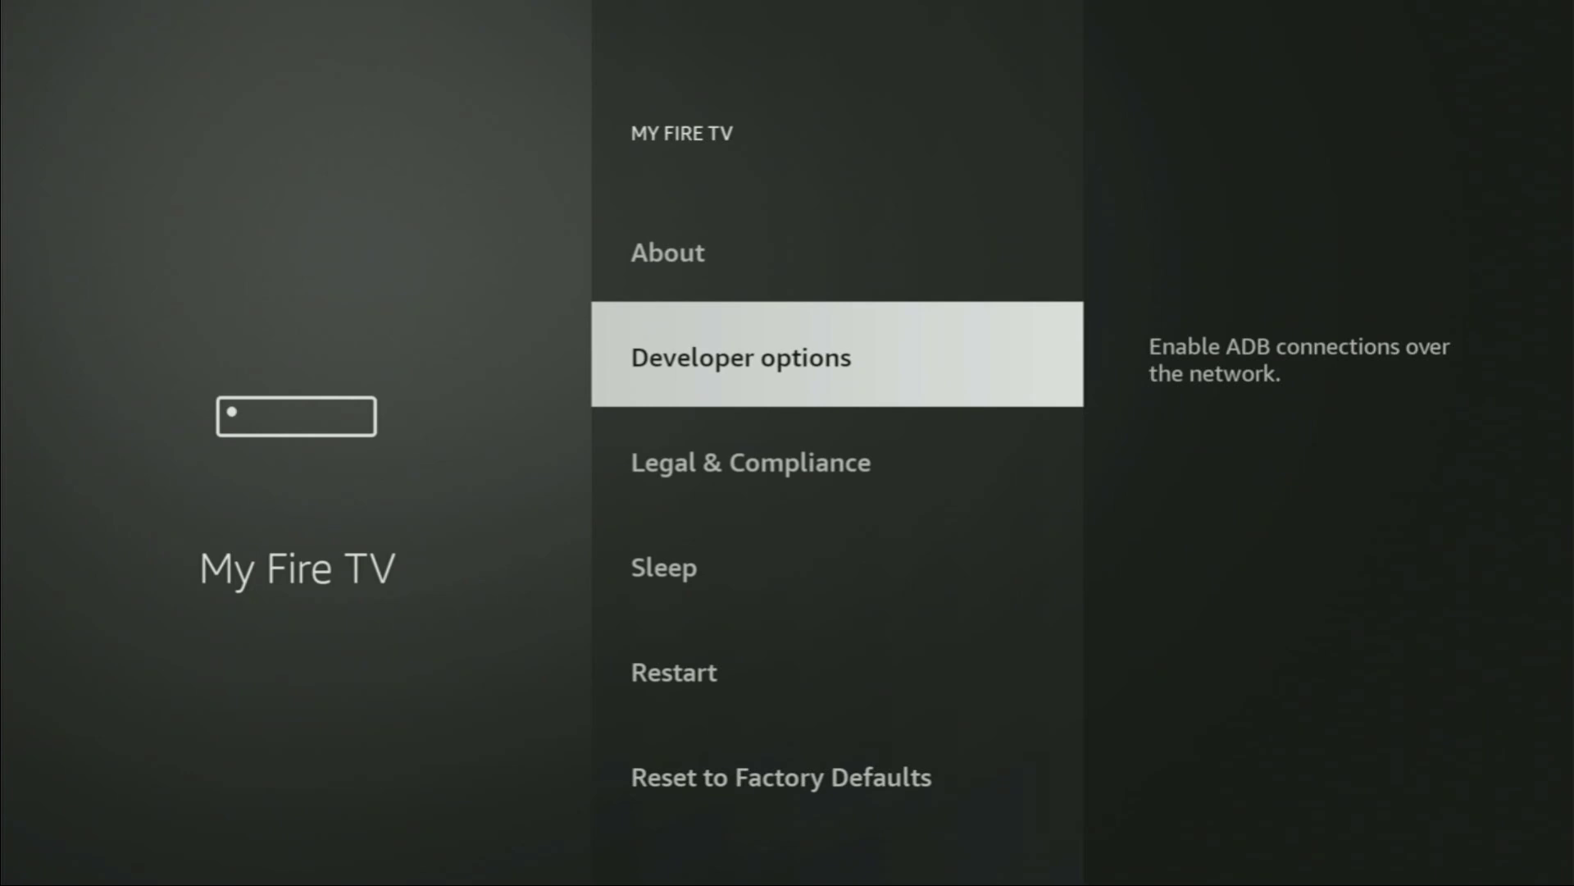
In Developer options, confirm ADB debugging is on and allow Downloader to install unknown apps
{"action": "key", "text": "Return"}
{"action": "key", "text": "Return"}
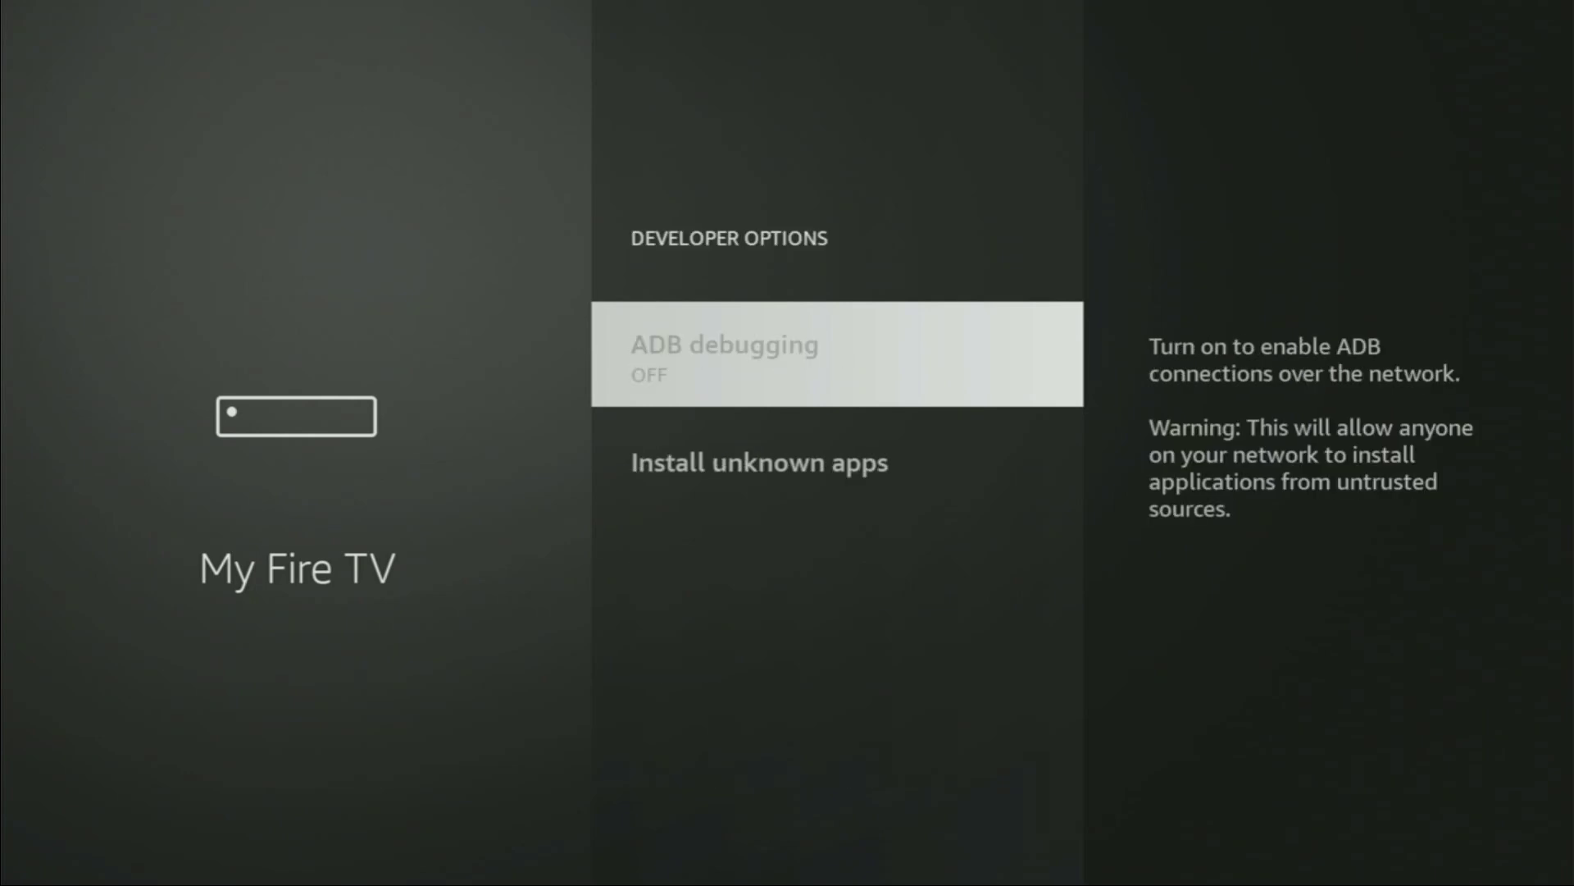
{"action": "key", "text": "Down"}
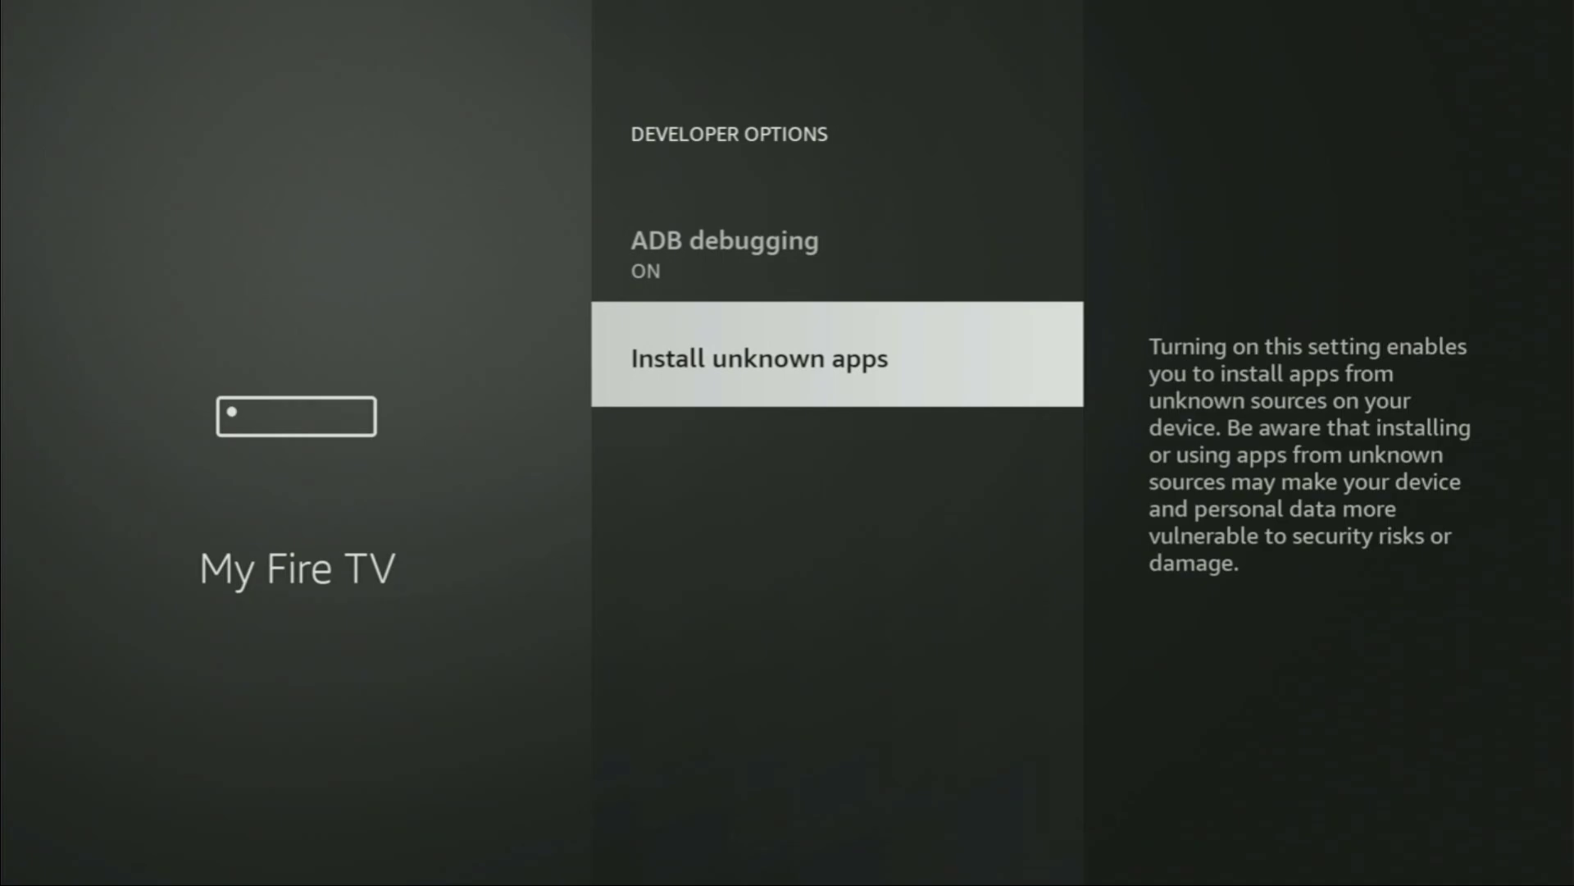
{"action": "key", "text": "Return"}
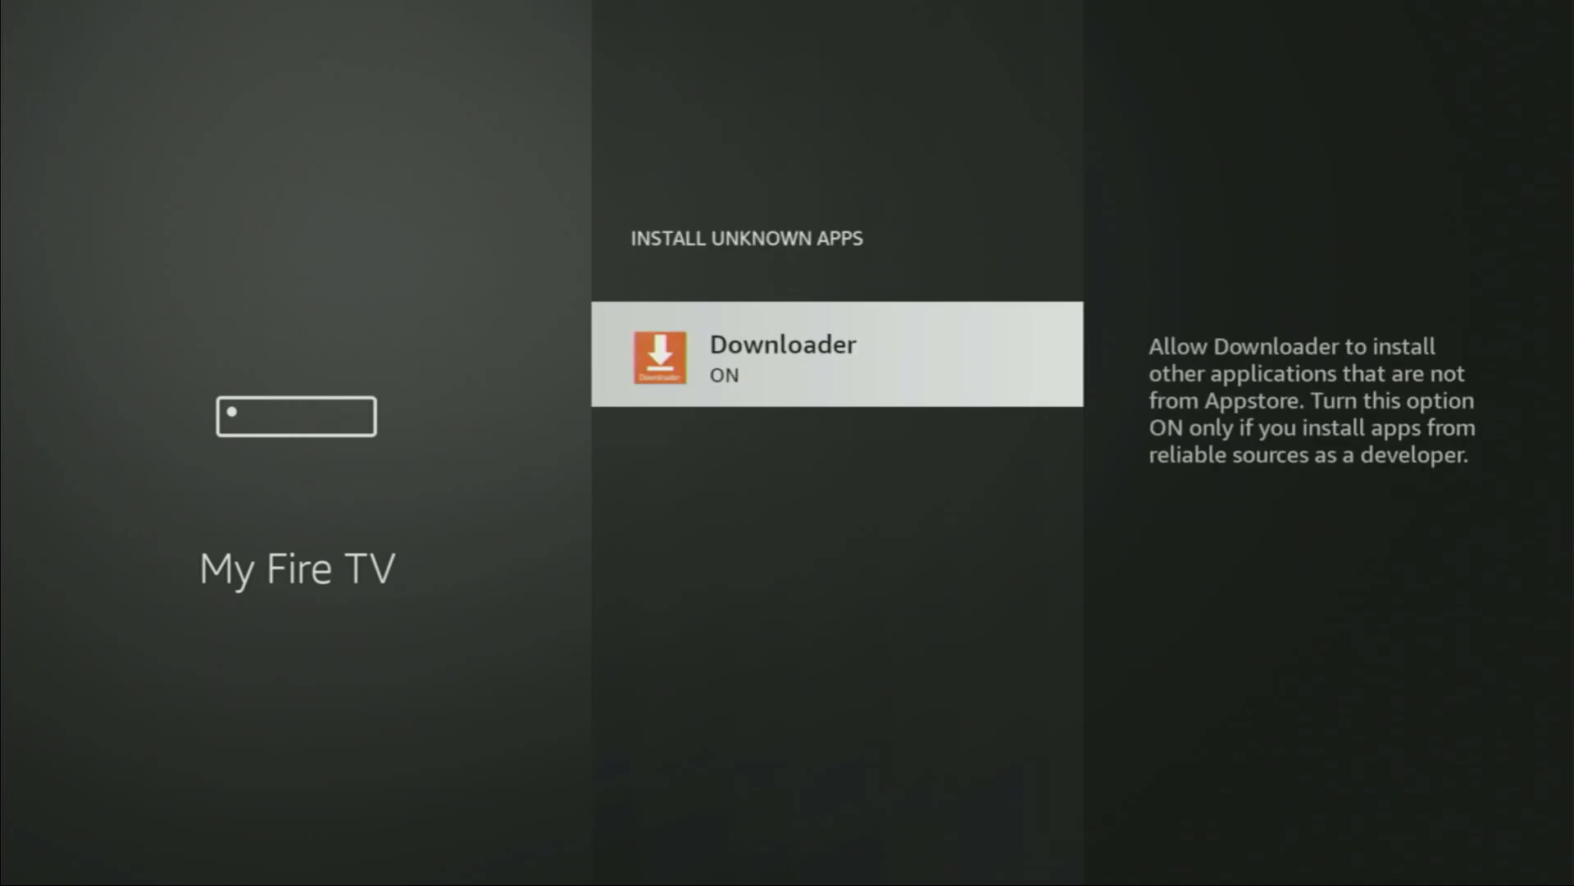
{"action": "key", "text": "Return"}
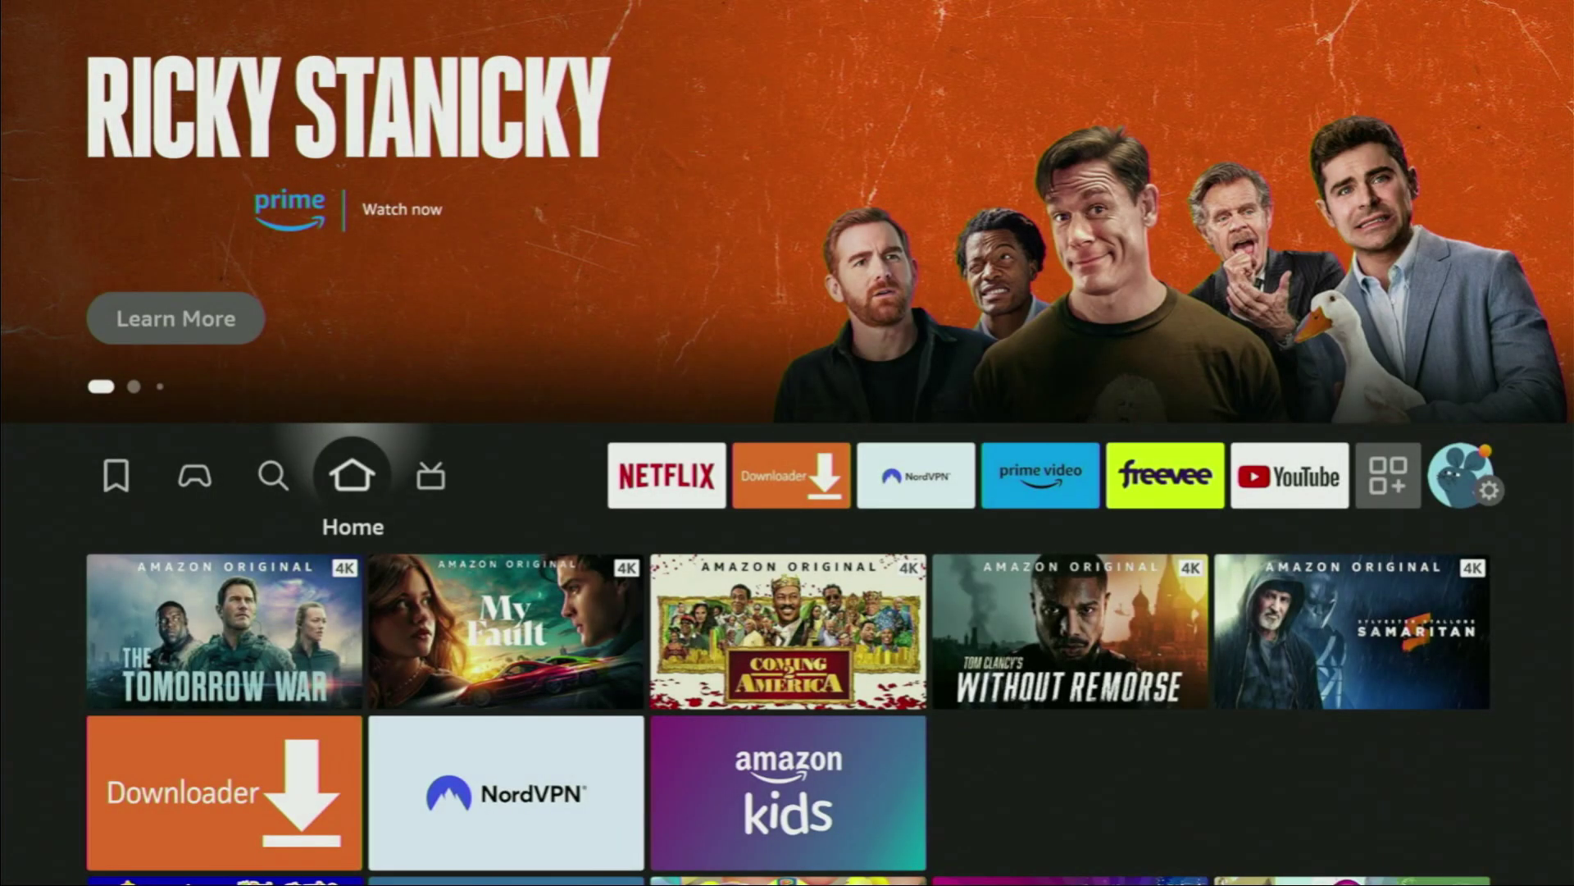
Go to Your Apps & Channels and highlight the NordVPN tile beside Downloader
{"action": "key", "text": "Right"}
{"action": "key", "text": "Right"}
{"action": "key", "text": "Right"}
{"action": "key", "text": "Right"}
{"action": "key", "text": "Right"}
{"action": "key", "text": "Right"}
{"action": "key", "text": "Right"}
{"action": "key", "text": "Right"}
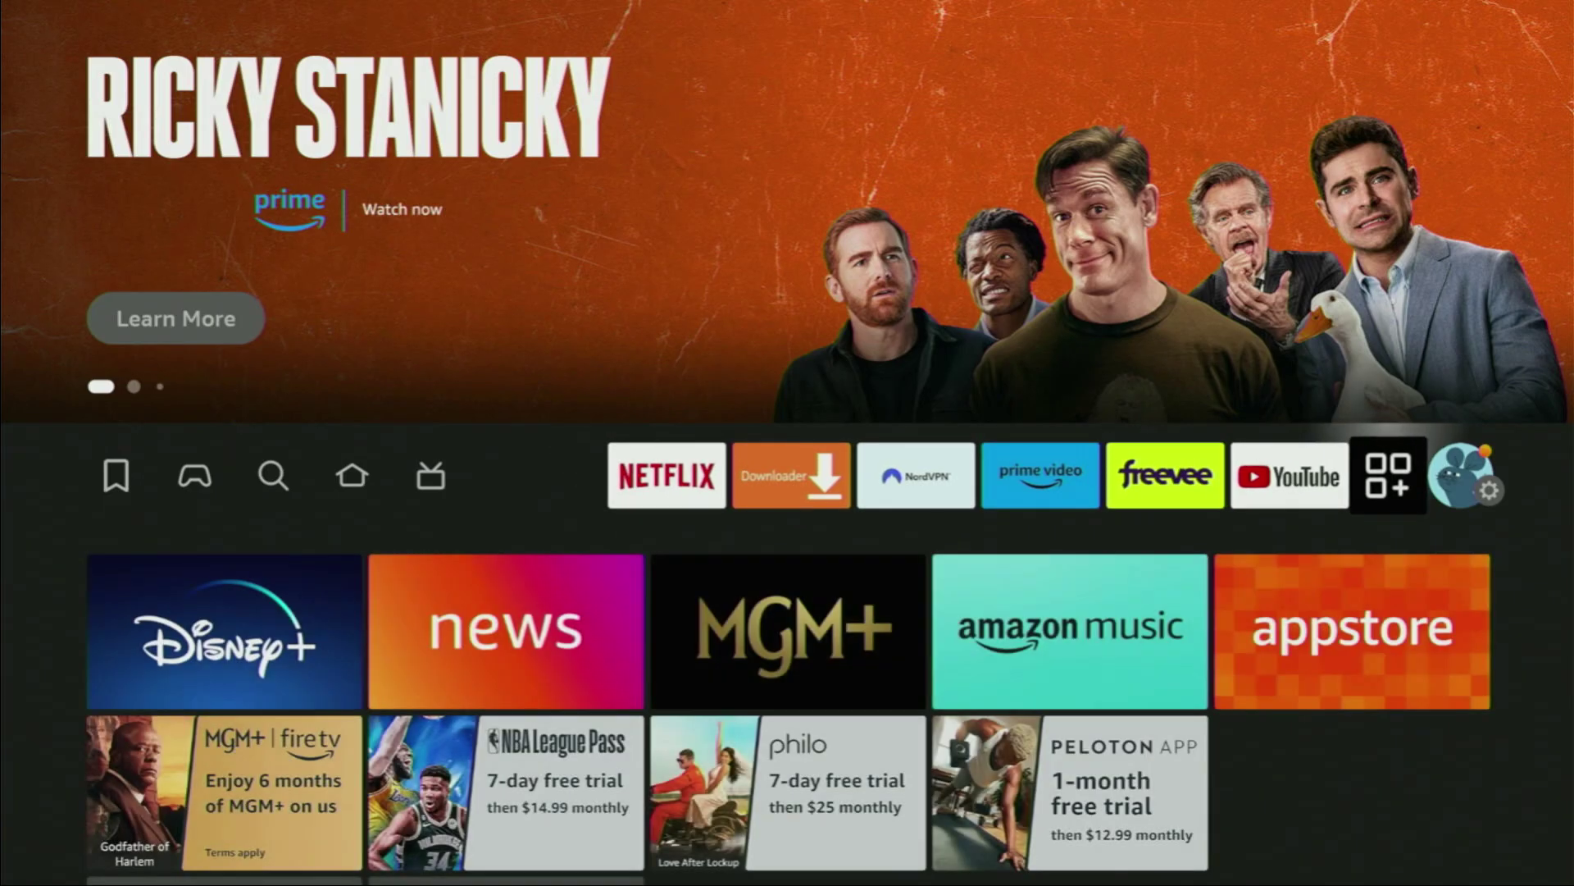
{"action": "key", "text": "Return"}
{"action": "key", "text": "Right"}
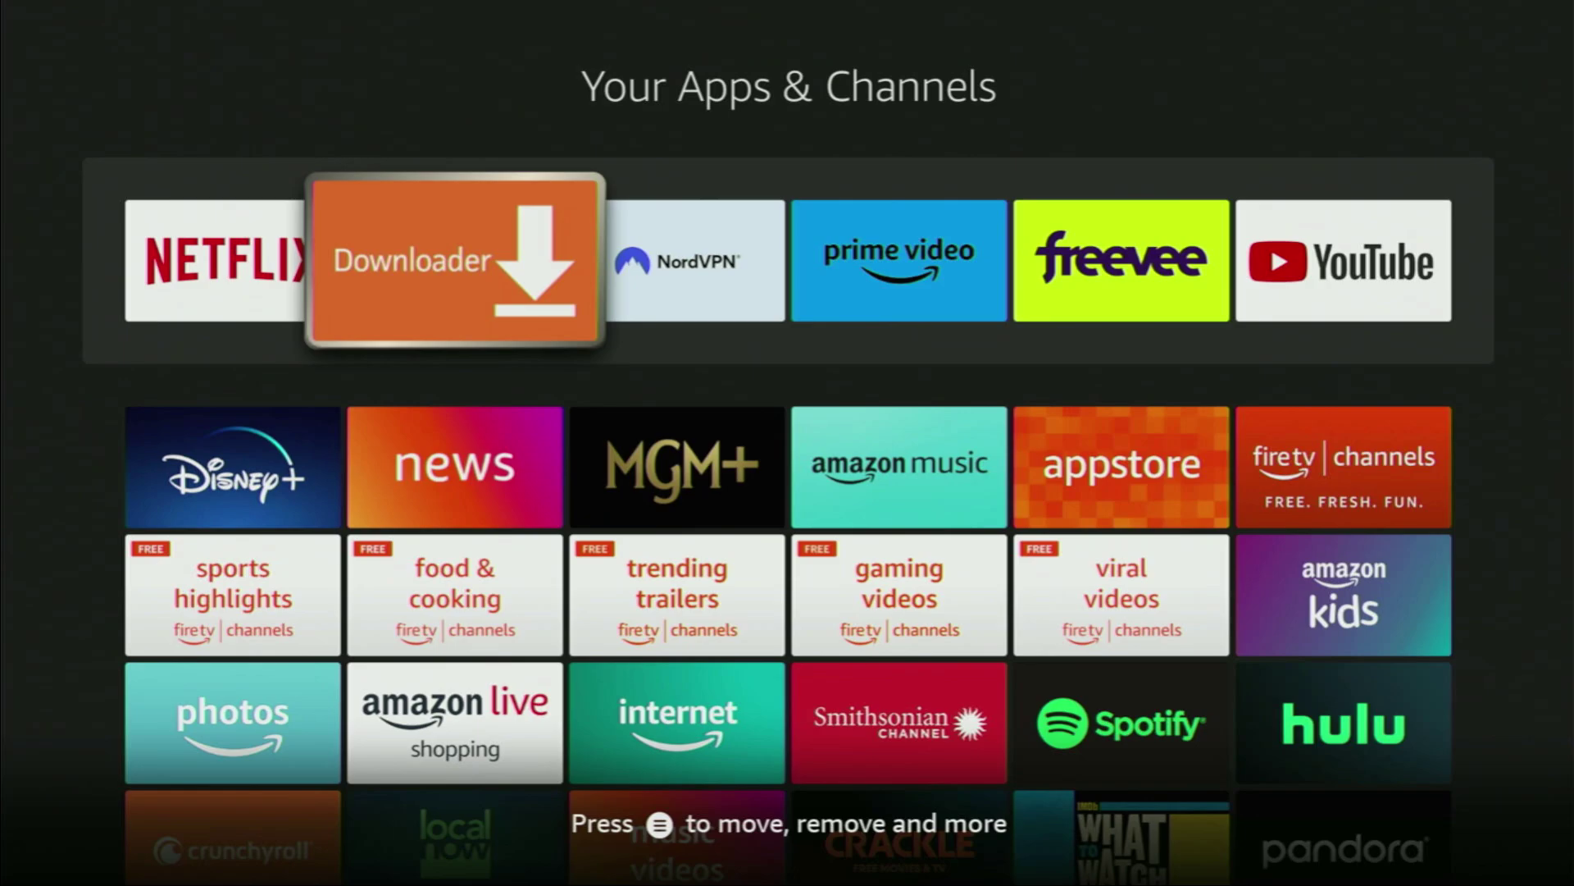
{"action": "key", "text": "Right"}
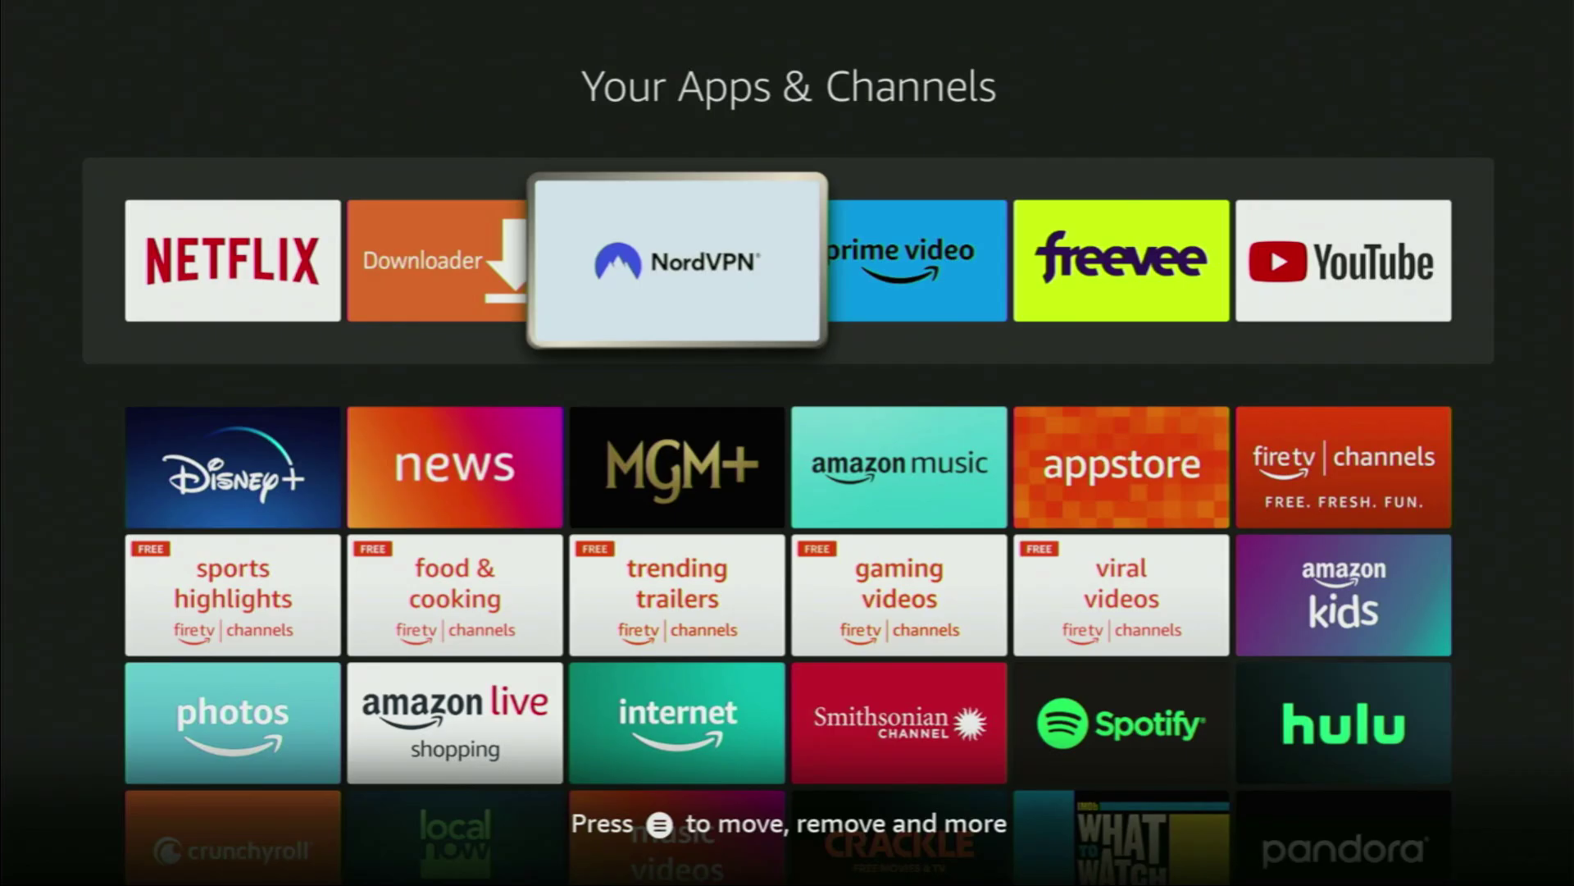
Launch NordVPN, browse All Countries, and connect using the Canada 'Fastest server' tile
{"action": "key", "text": "Return"}
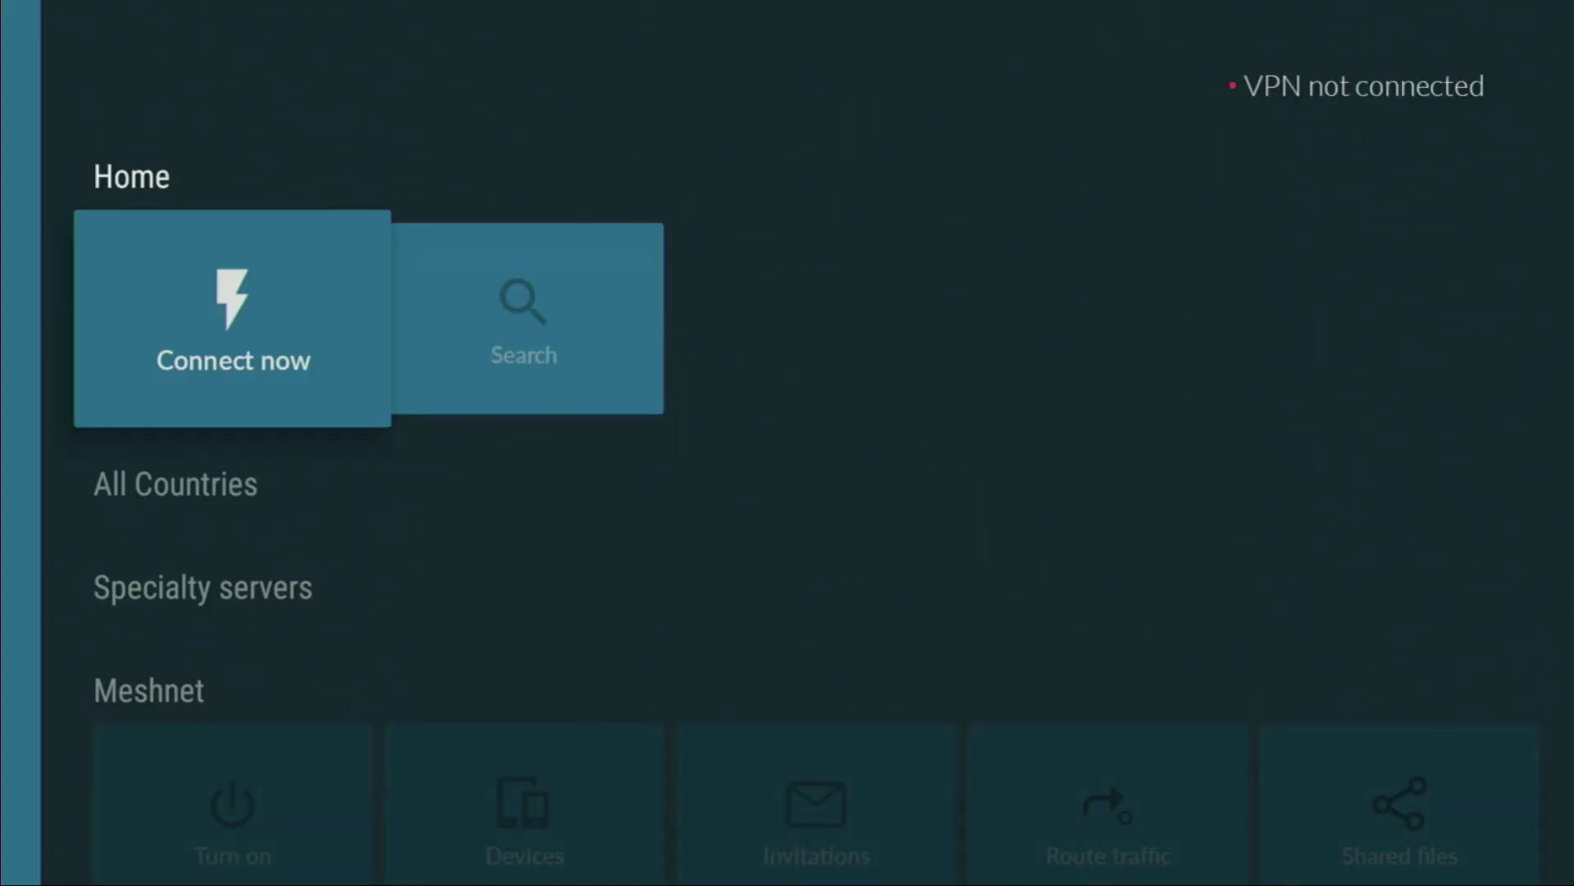
{"action": "key", "text": "Down"}
{"action": "key", "text": "Right"}
{"action": "key", "text": "Right"}
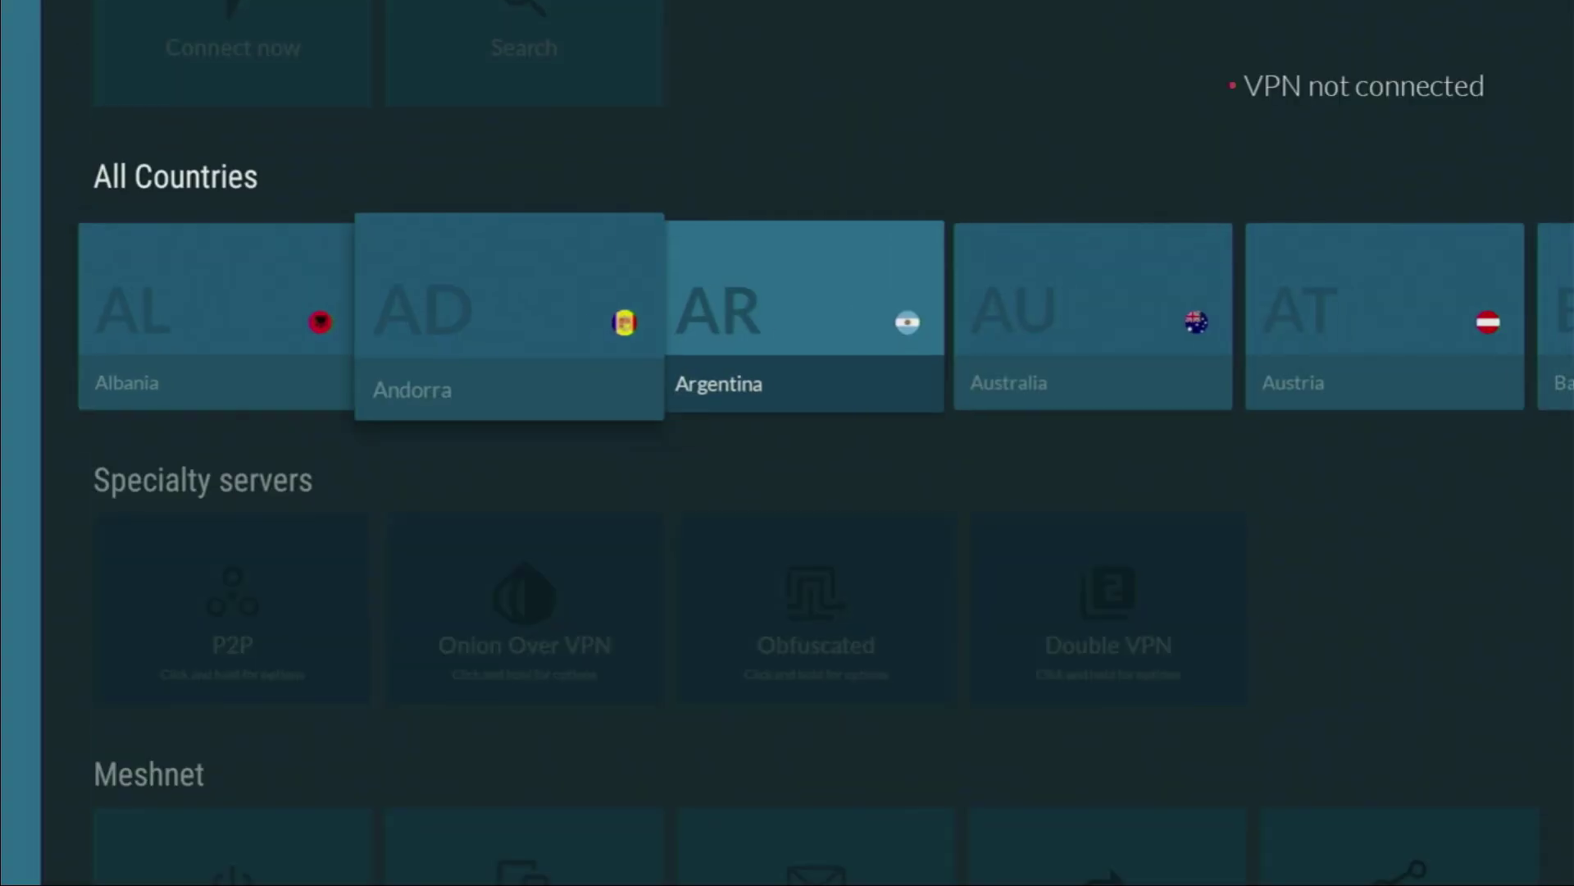
{"action": "key", "text": "Right"}
{"action": "key", "text": "Right"}
{"action": "key", "text": "Right"}
{"action": "key", "text": "Right"}
{"action": "key", "text": "Right"}
{"action": "key", "text": "Right"}
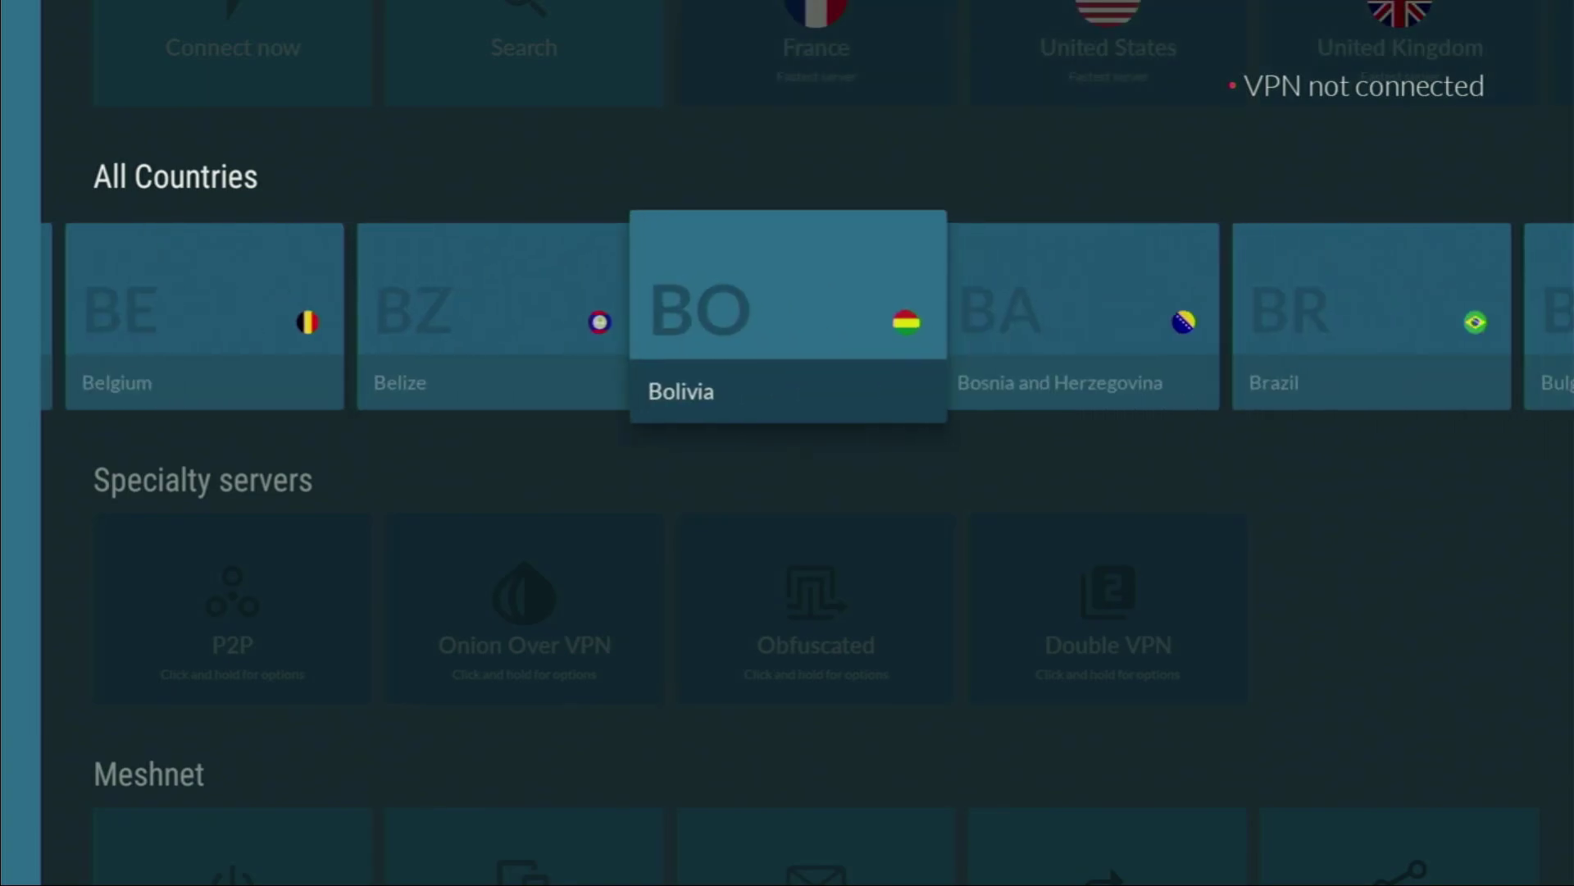
{"action": "key", "text": "Right"}
{"action": "key", "text": "Right"}
{"action": "key", "text": "Right"}
{"action": "key", "text": "Right"}
{"action": "key", "text": "Right"}
{"action": "key", "text": "Right"}
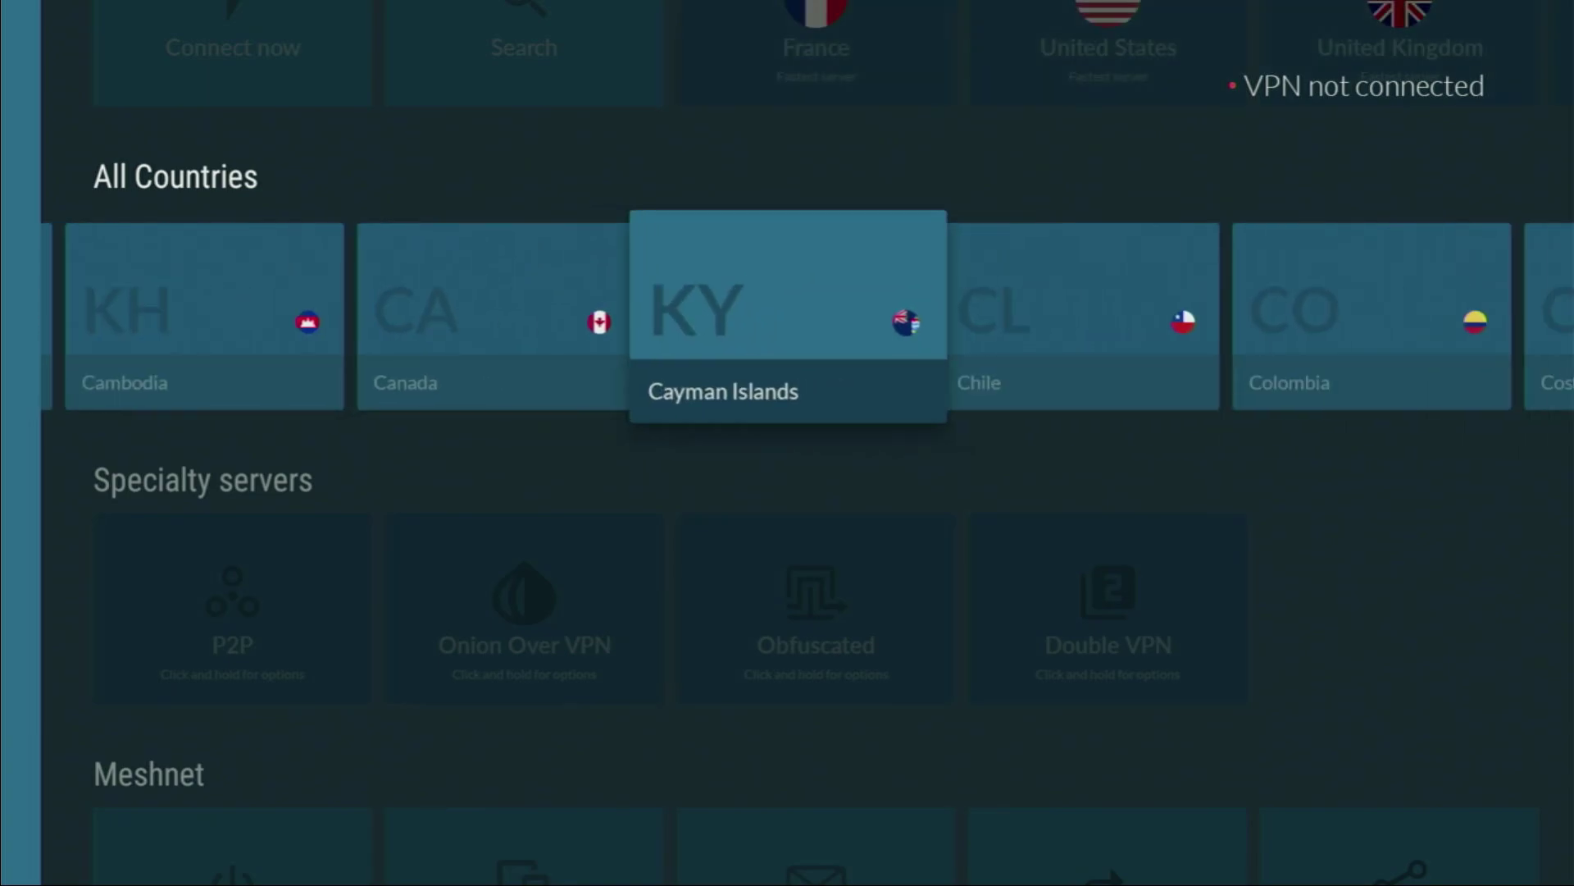
{"action": "key", "text": "Up"}
{"action": "key", "text": "Right"}
{"action": "key", "text": "Right"}
{"action": "key", "text": "Right"}
{"action": "key", "text": "Right"}
{"action": "key", "text": "Right"}
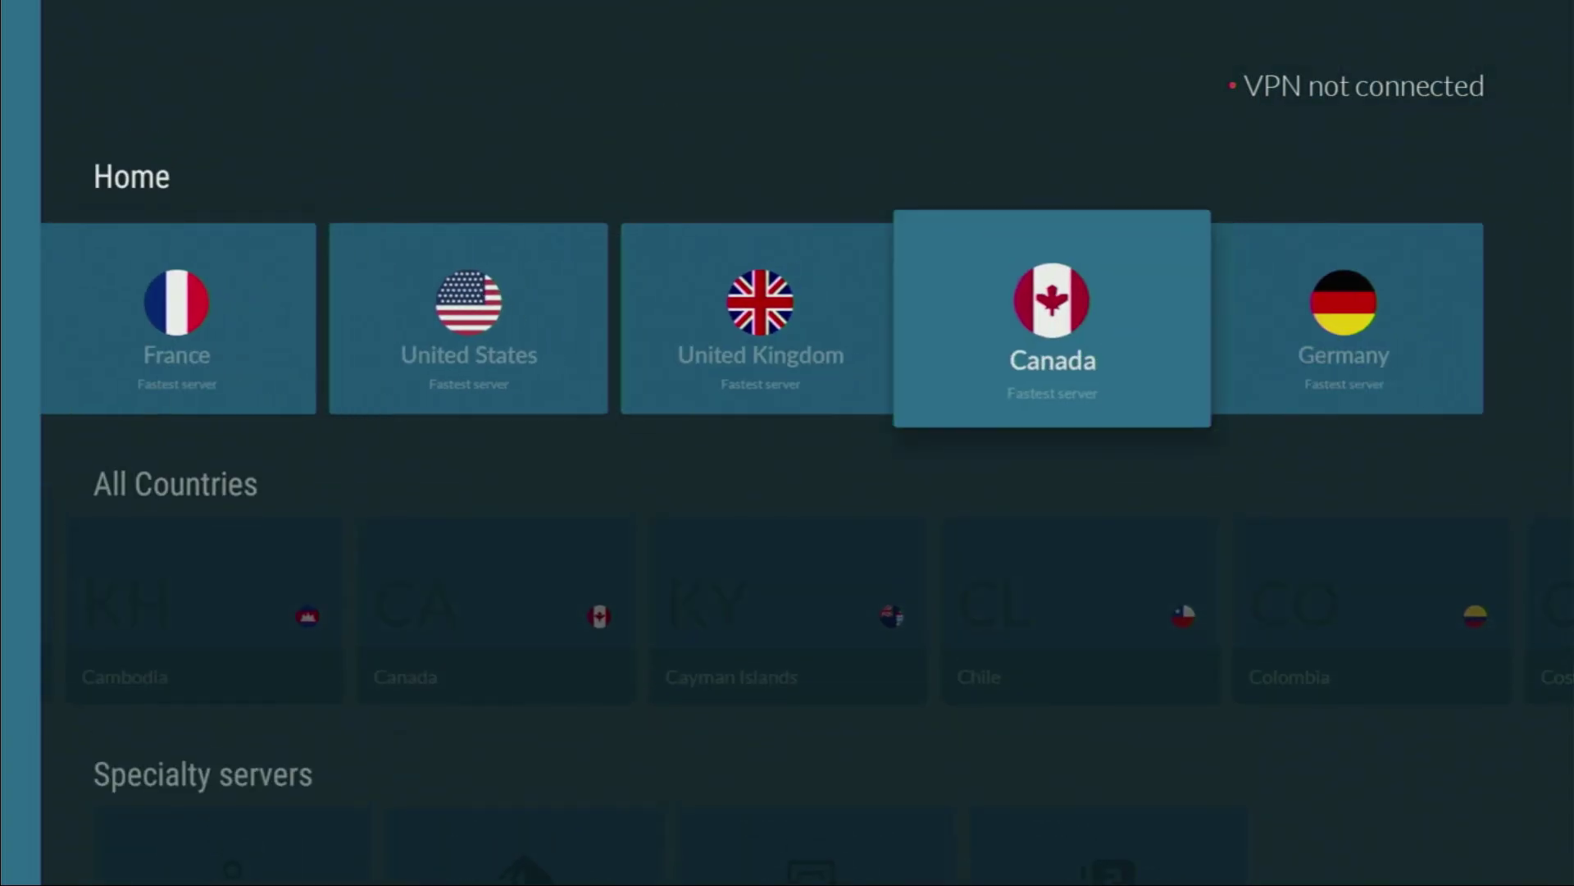
{"action": "key", "text": "Return"}
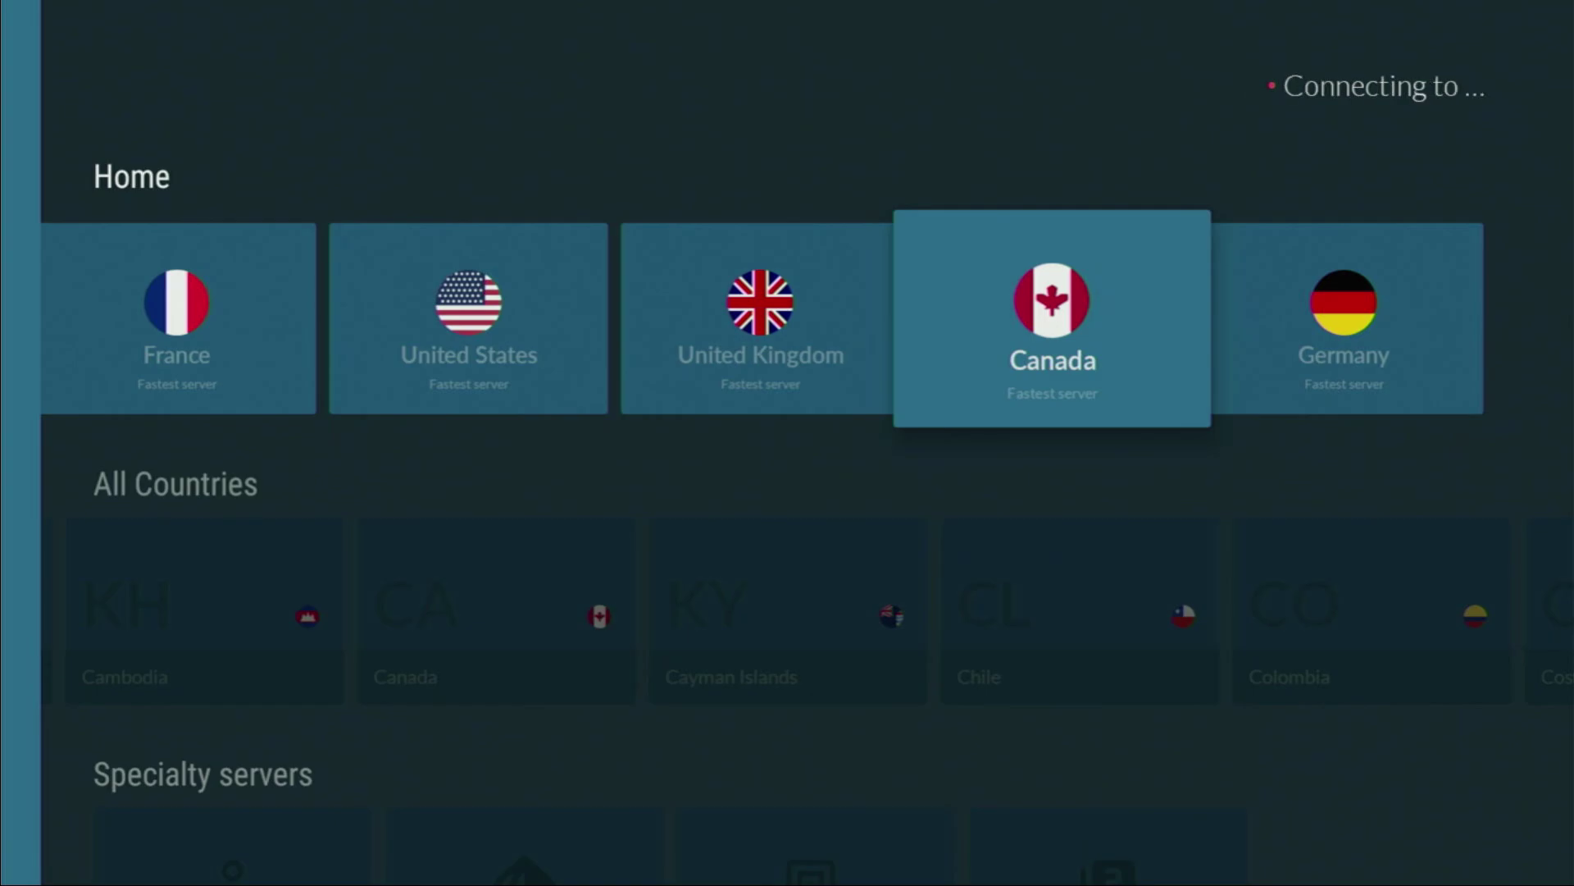
Browse the country list past Chile and return to the Home row while Canada #1620 connects
{"action": "key", "text": "Down"}
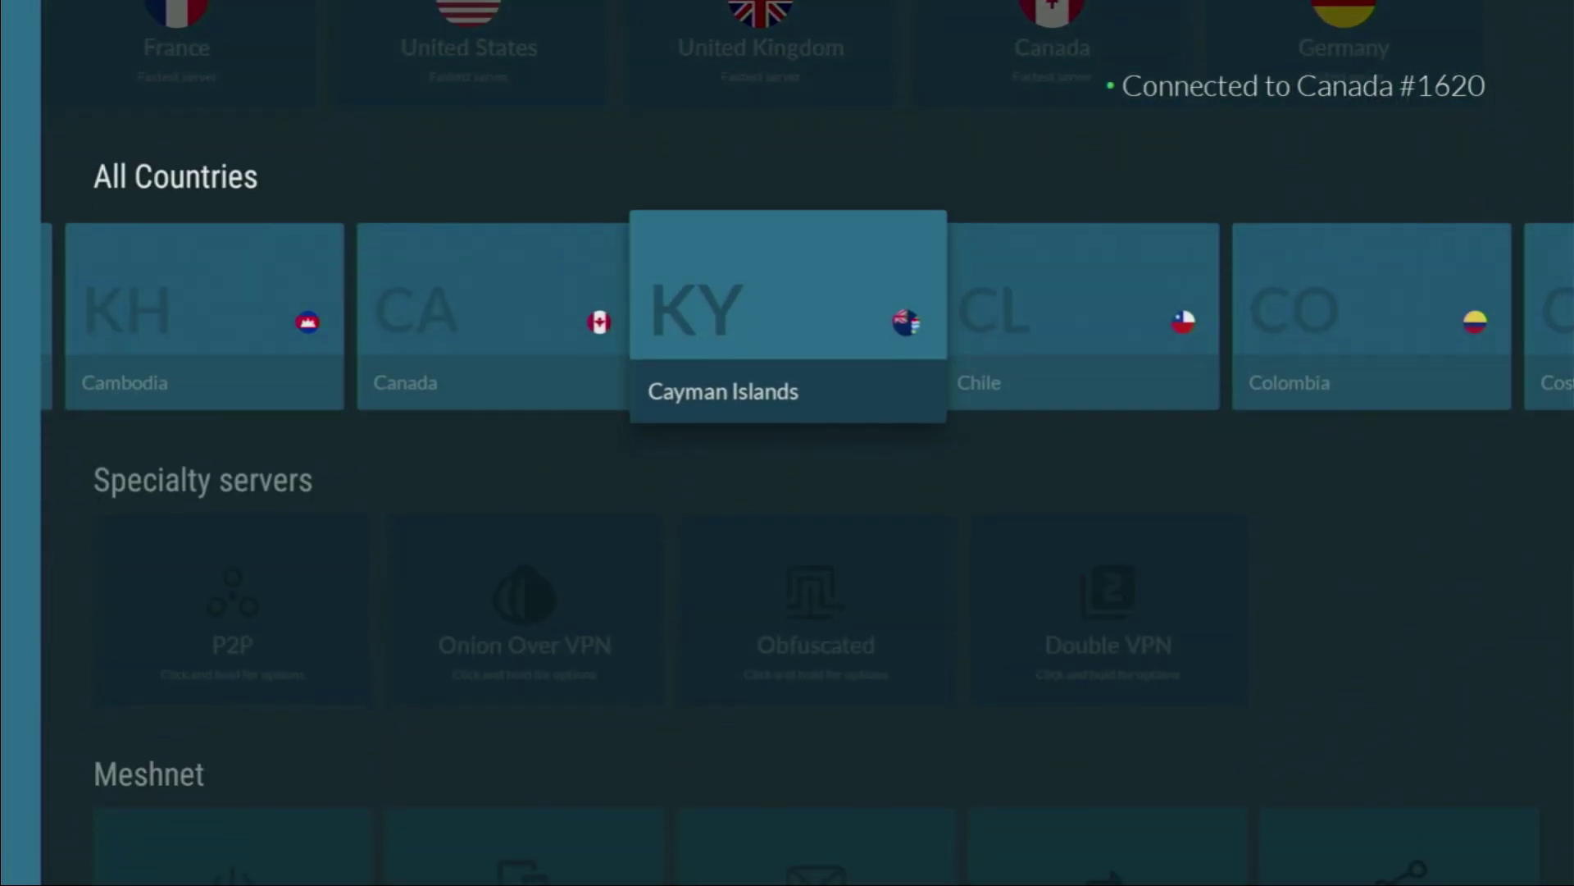
{"action": "key", "text": "Right"}
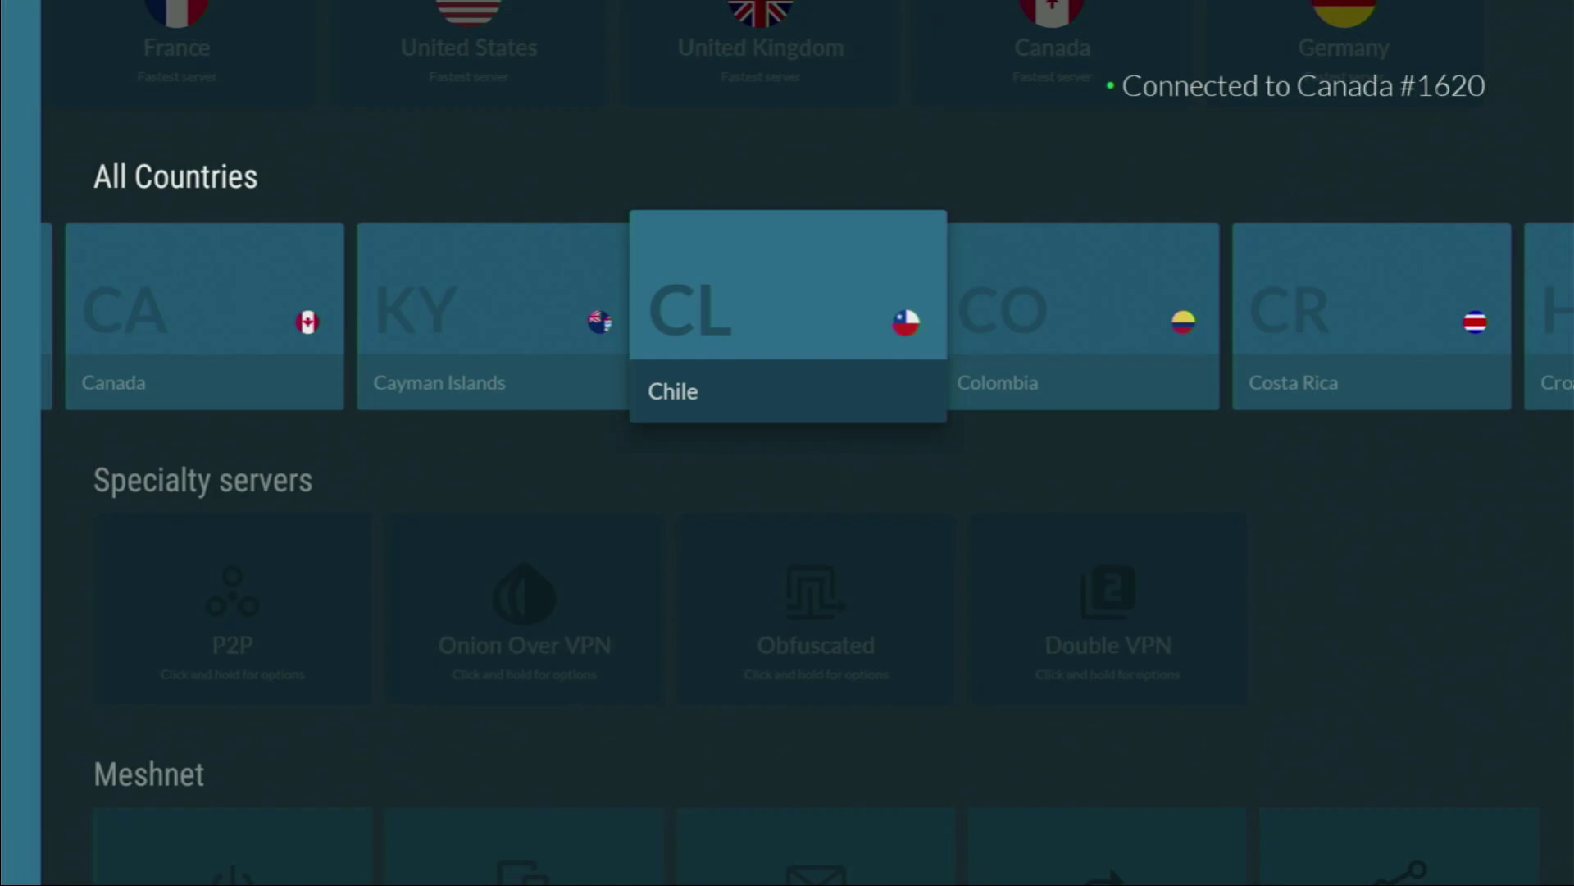
{"action": "key", "text": "Up"}
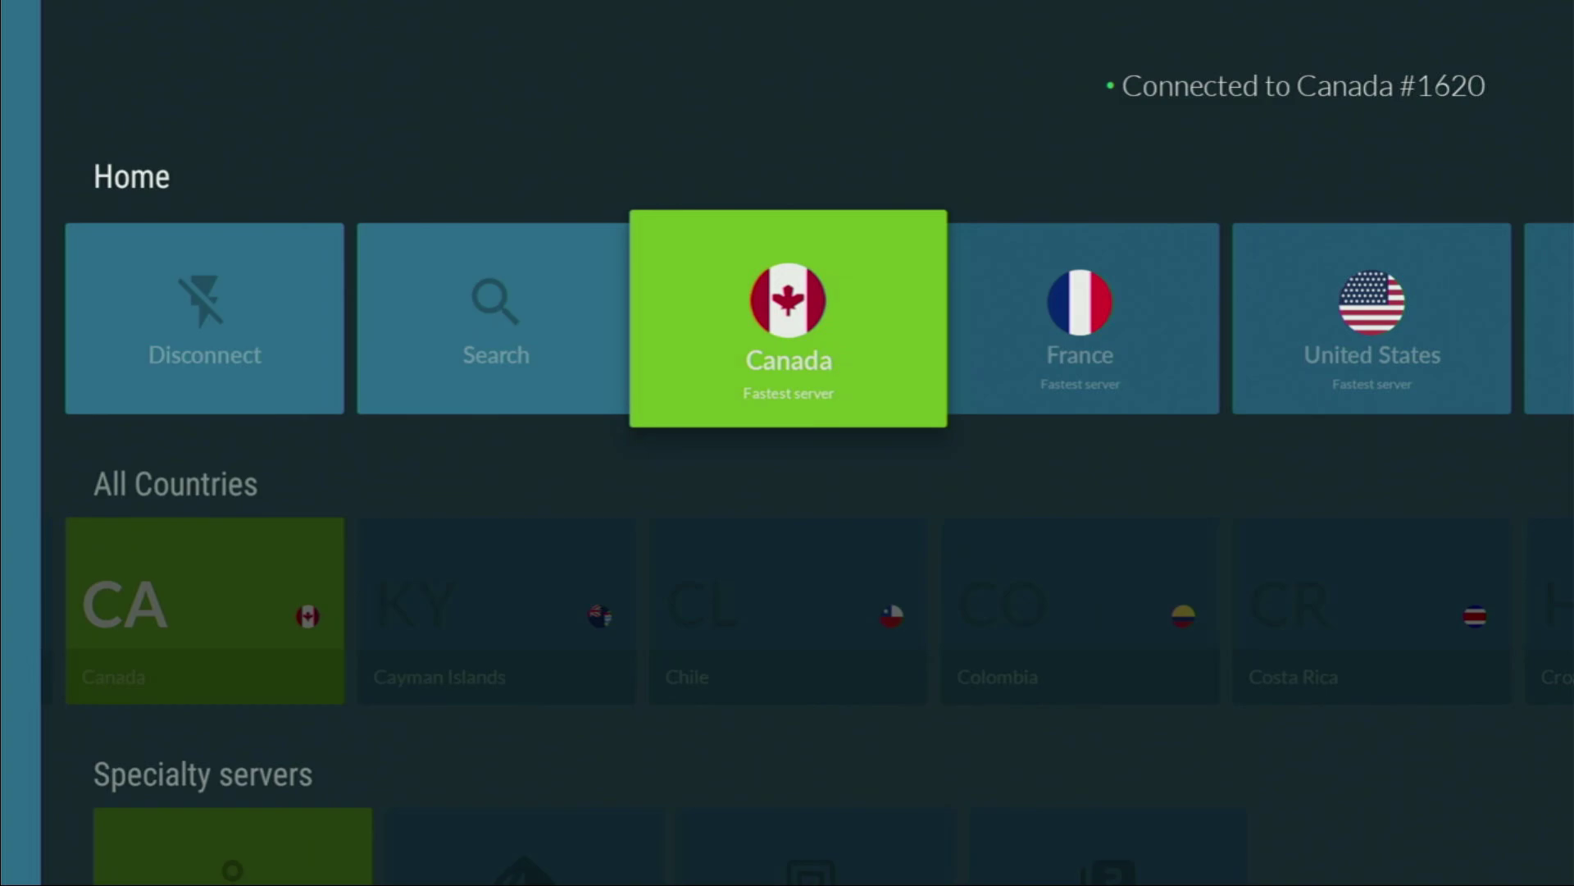
{"action": "key", "text": "Down"}
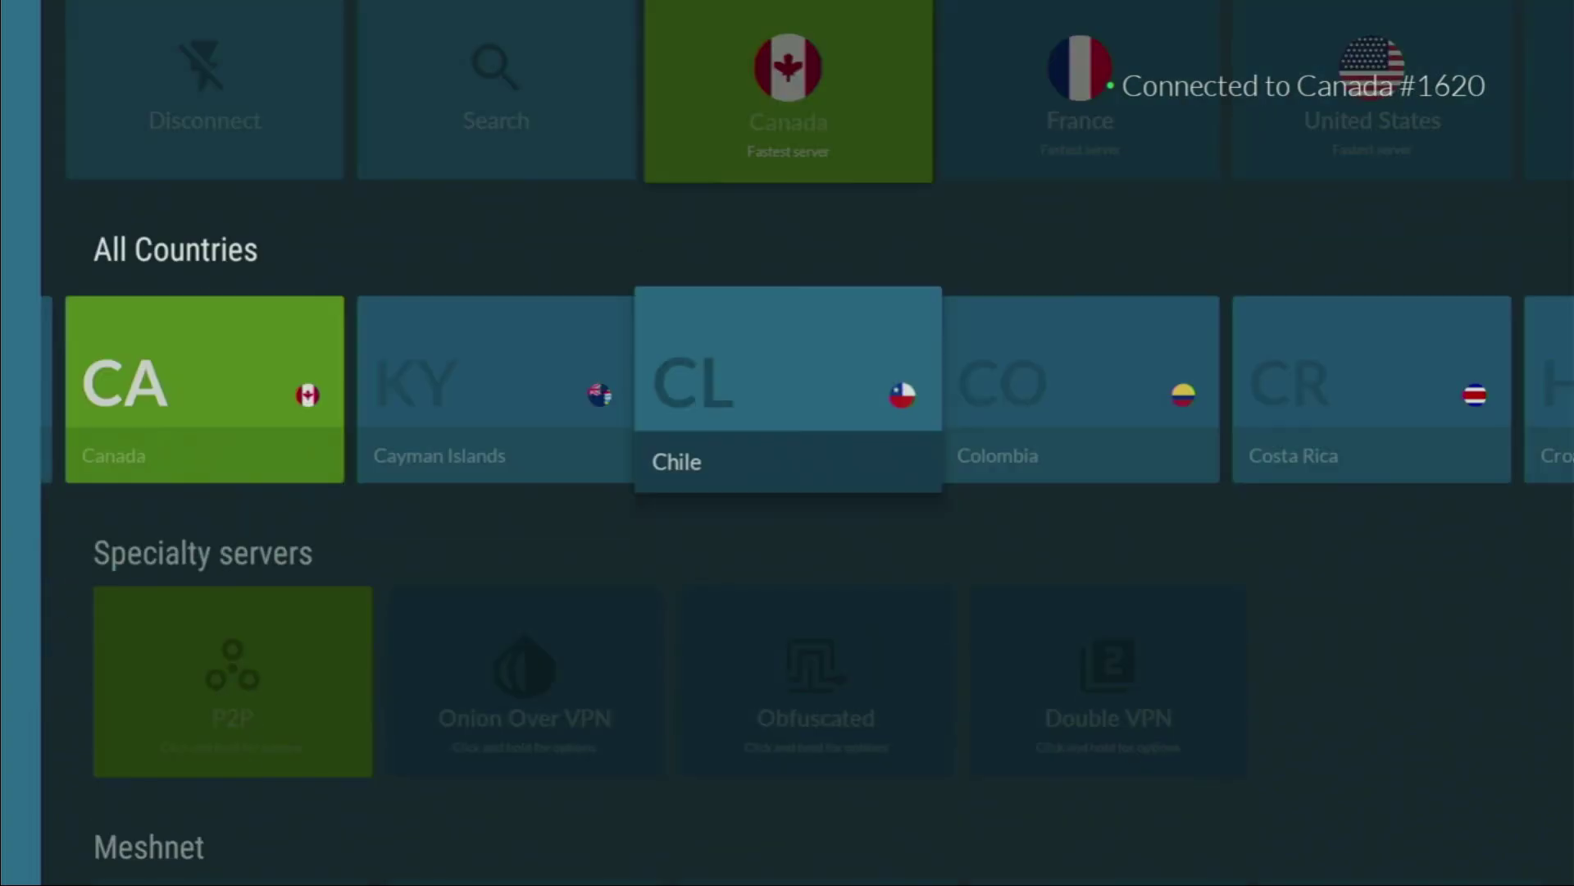
{"action": "key", "text": "Right"}
{"action": "key", "text": "Right"}
{"action": "key", "text": "Right"}
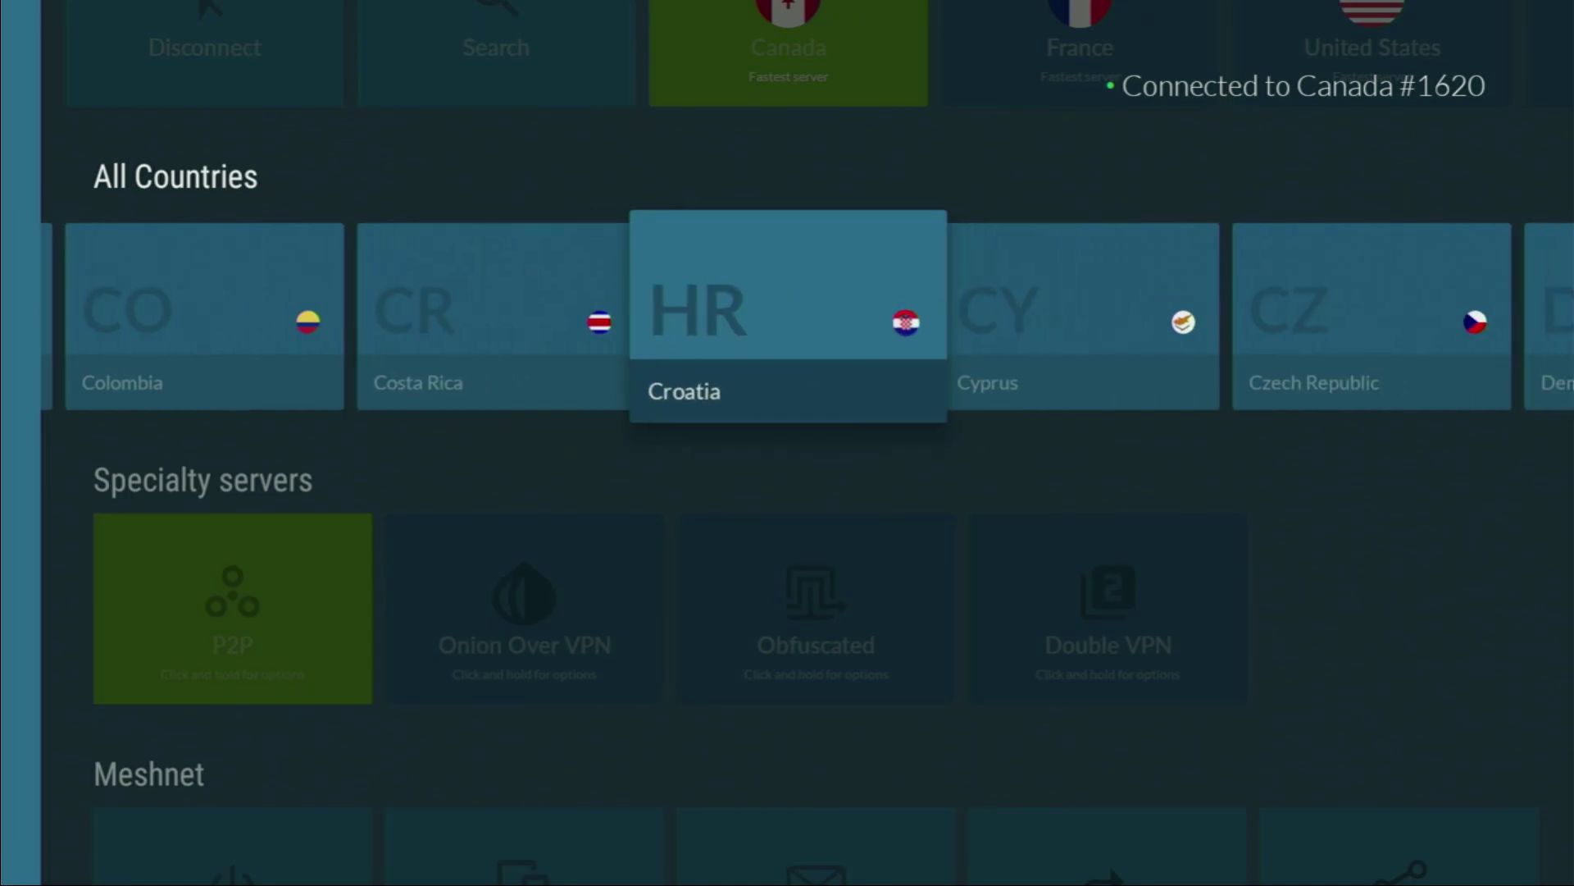
{"action": "key", "text": "Right"}
{"action": "key", "text": "Up"}
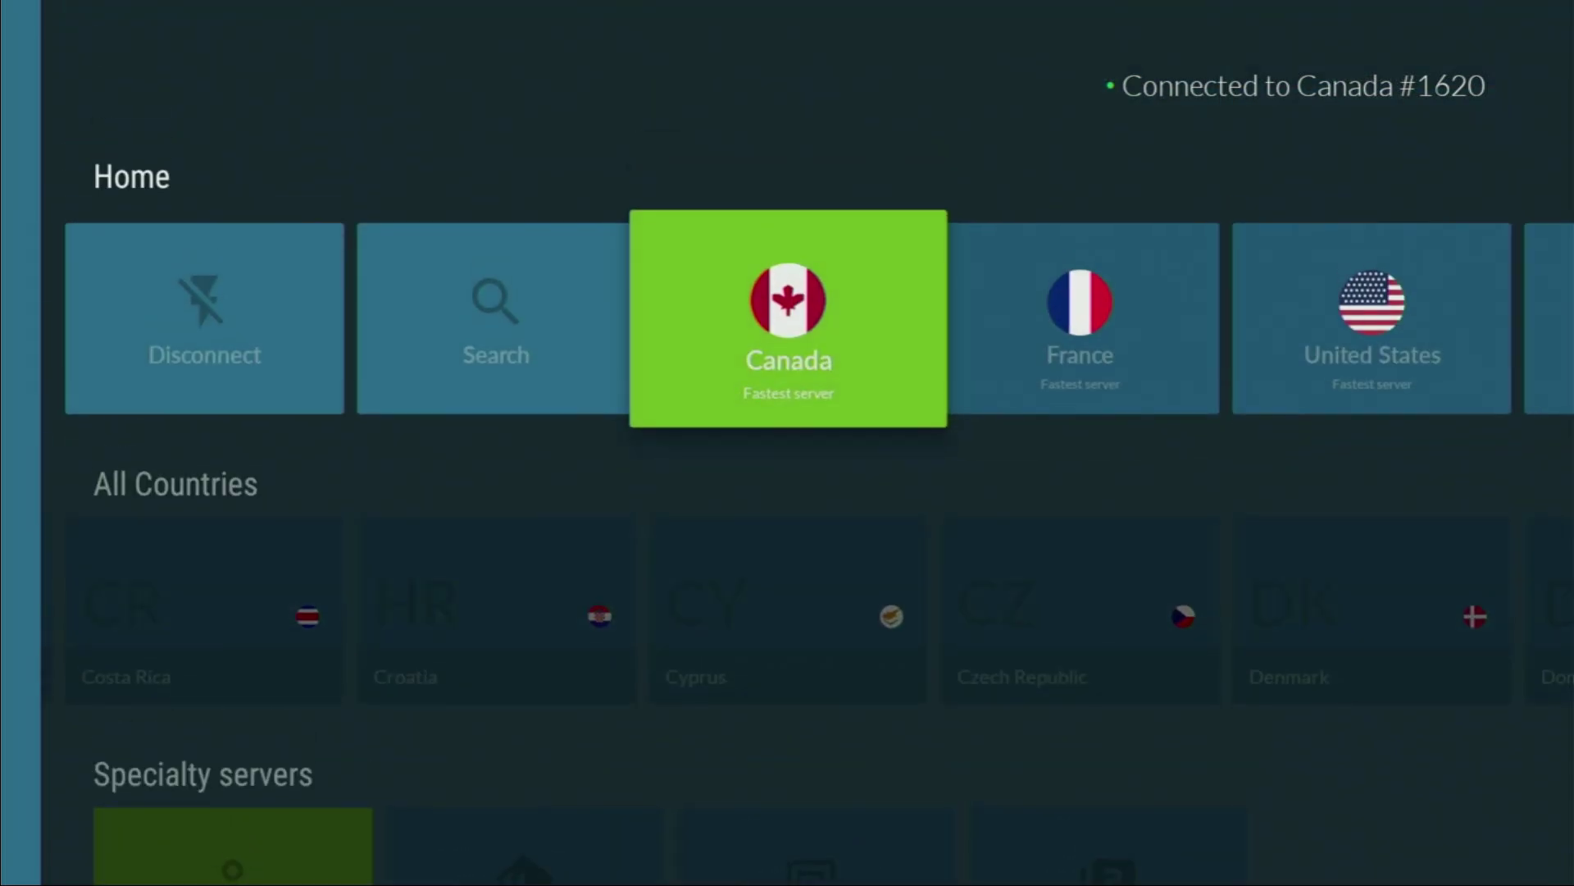
{"action": "key", "text": "Right"}
{"action": "key", "text": "Right"}
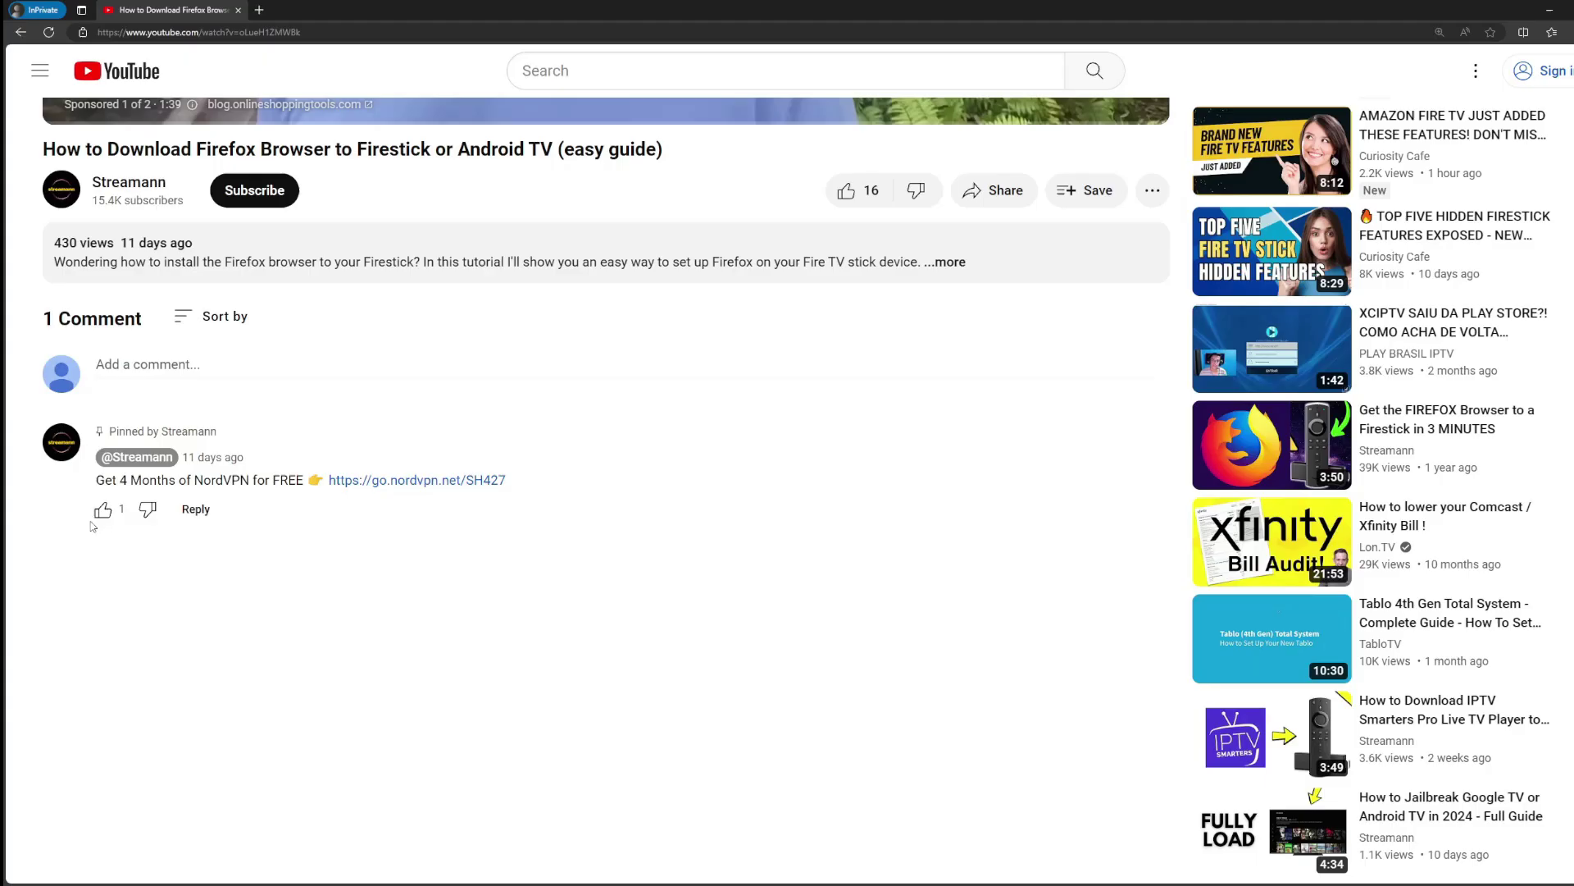
Open the pinned comment's go.nordvpn.net link in a new tab and select the extra-months headline
{"action": "left_click_drag", "start_coordinate": [507, 480], "coordinate": [326, 482]}
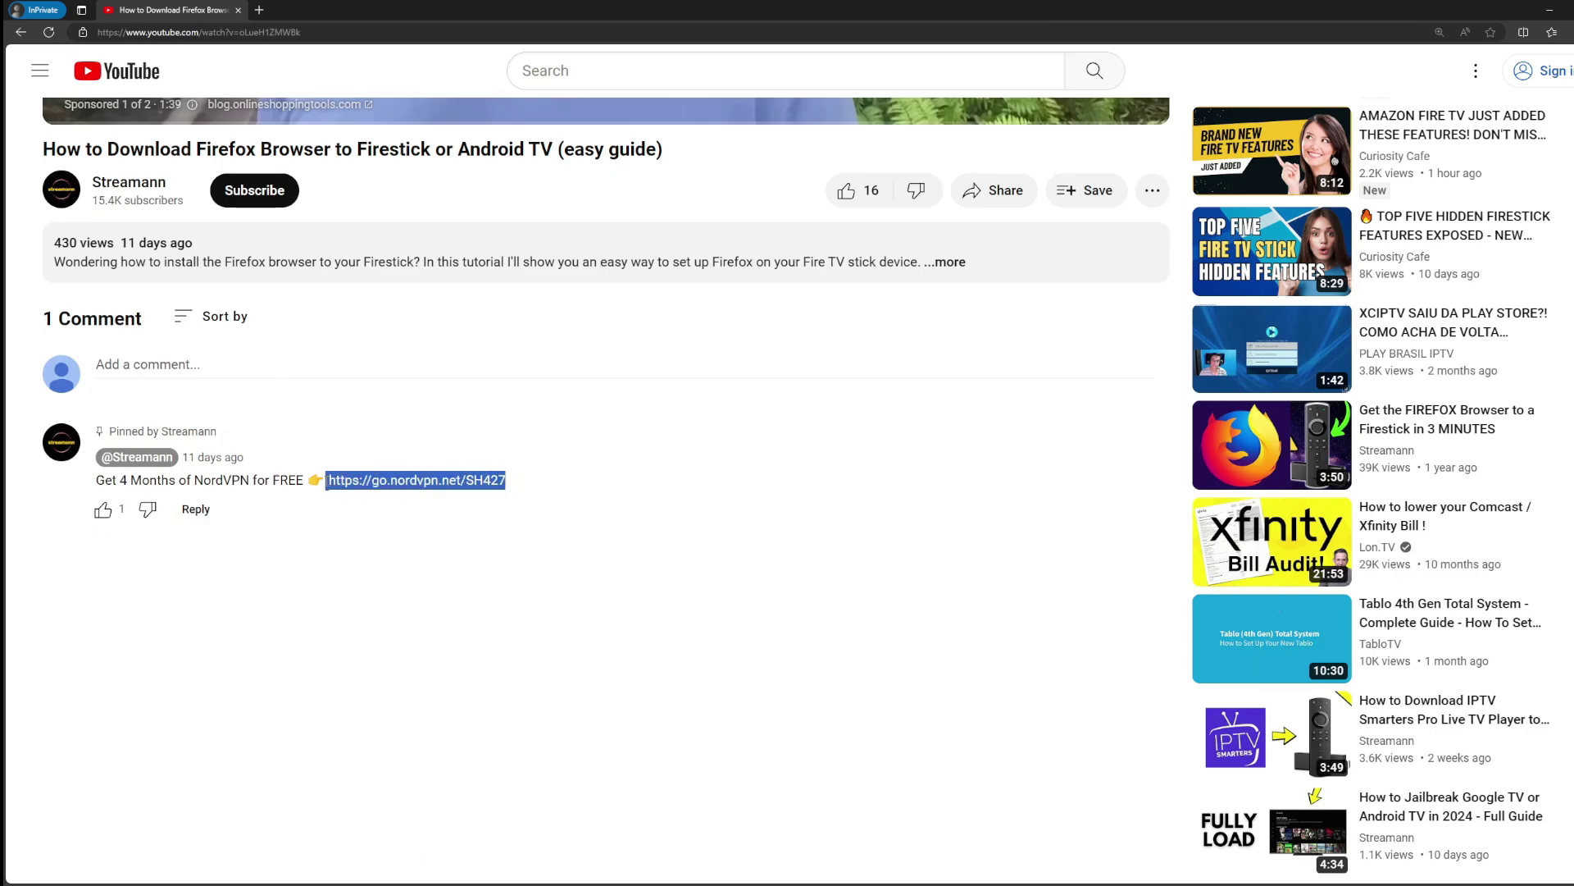
{"action": "left_click", "coordinate": [423, 482]}
{"action": "left_click_drag", "start_coordinate": [659, 301], "coordinate": [774, 335]}
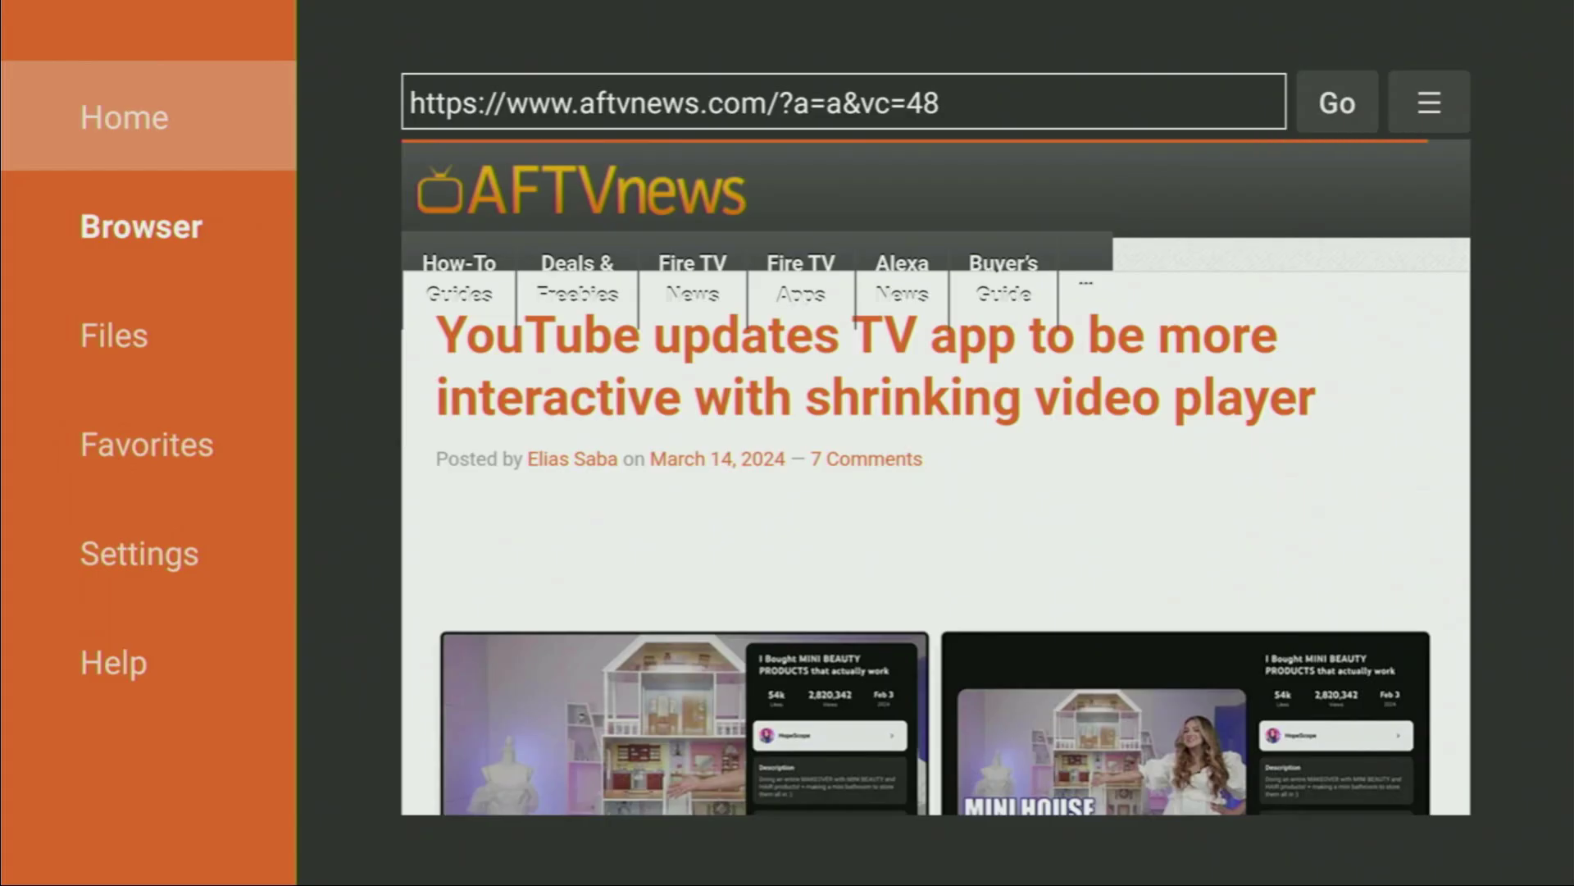
Switch to Downloader's Home page and bring up the keyboard for the URL field
{"action": "key", "text": "Down"}
{"action": "key", "text": "Up"}
{"action": "key", "text": "Return"}
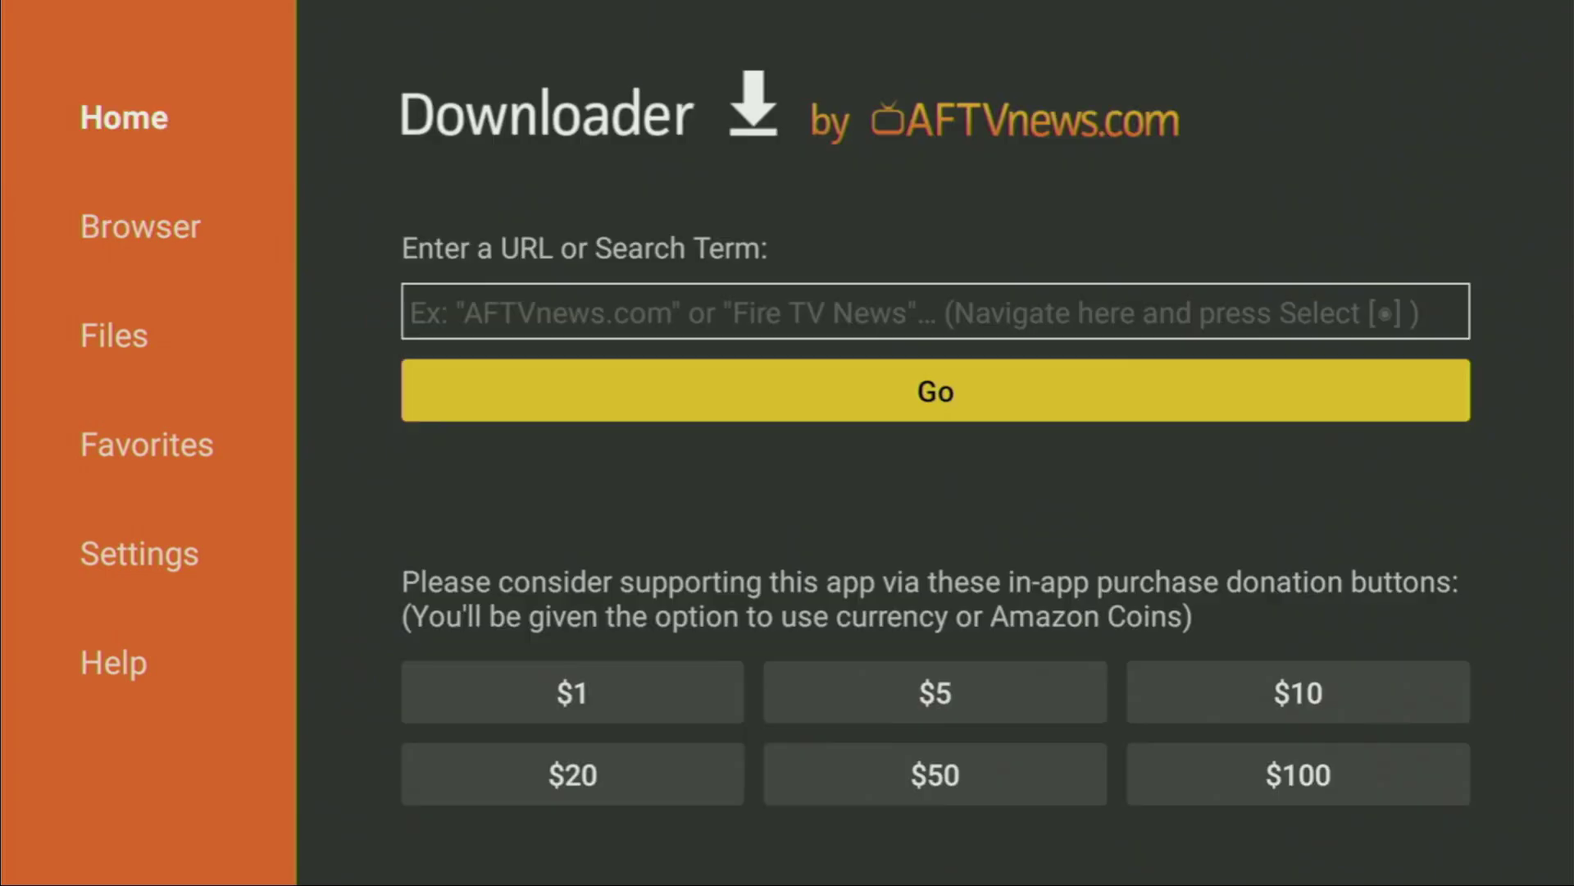
{"action": "key", "text": "Up"}
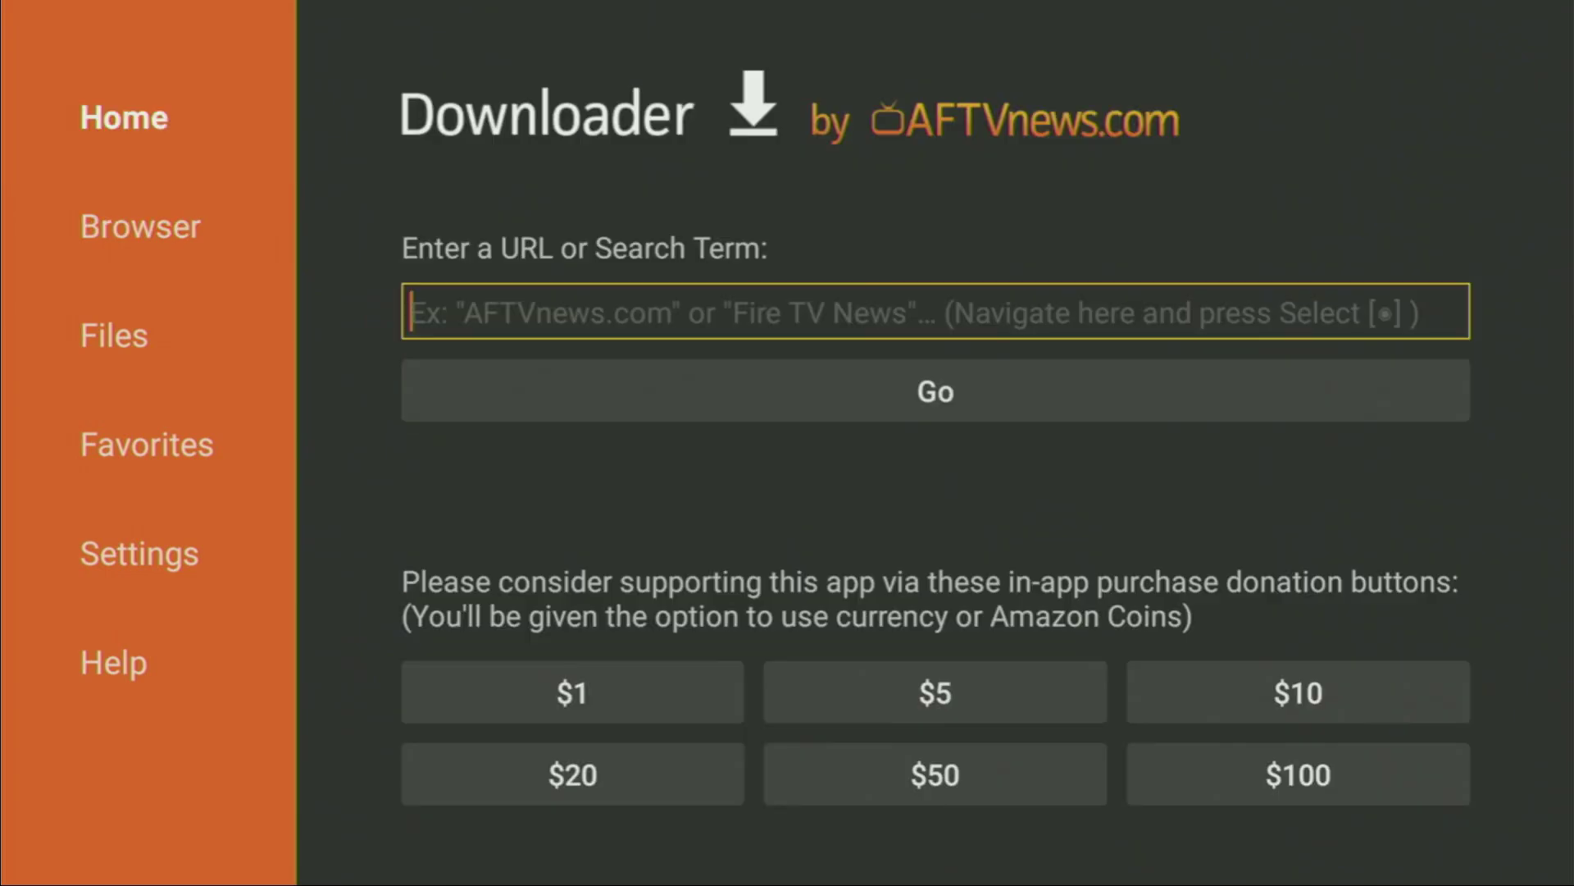
{"action": "key", "text": "Return"}
Enter the code 28907 and press Go to load go.aftvnews.com/28907
{"action": "key", "text": "Up"}
{"action": "key", "text": "Right"}
{"action": "key", "text": "Return"}
{"action": "key", "text": "Left"}
{"action": "key", "text": "Left"}
{"action": "key", "text": "Left"}
{"action": "key", "text": "Left"}
{"action": "key", "text": "Left"}
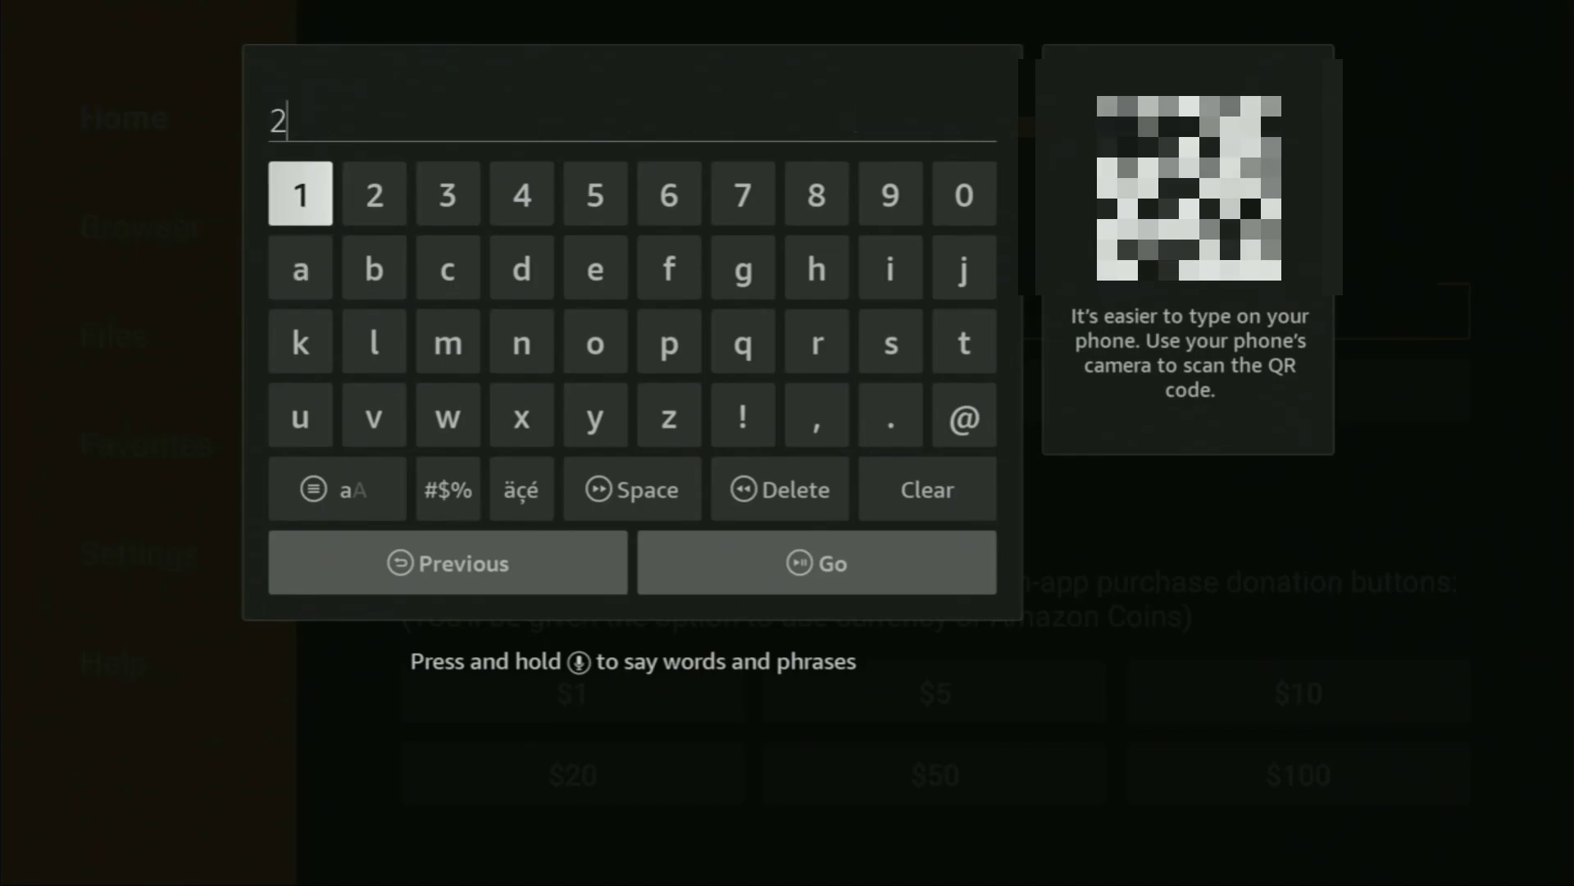
{"action": "key", "text": "Right"}
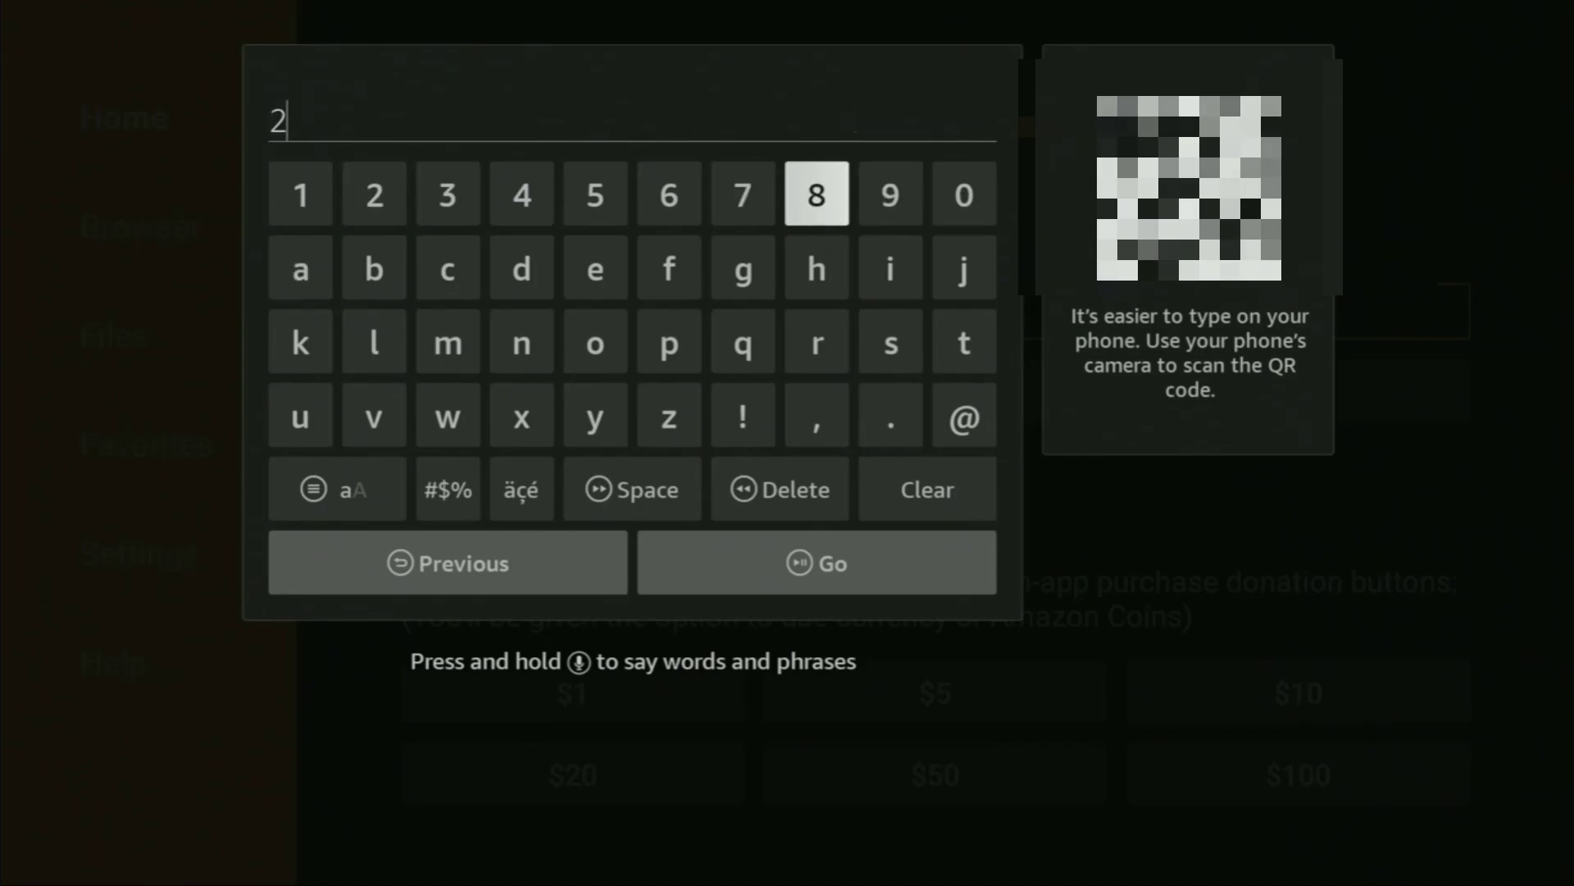
{"action": "key", "text": "Return"}
{"action": "key", "text": "Right"}
{"action": "key", "text": "Return"}
{"action": "key", "text": "Right"}
{"action": "key", "text": "Return"}
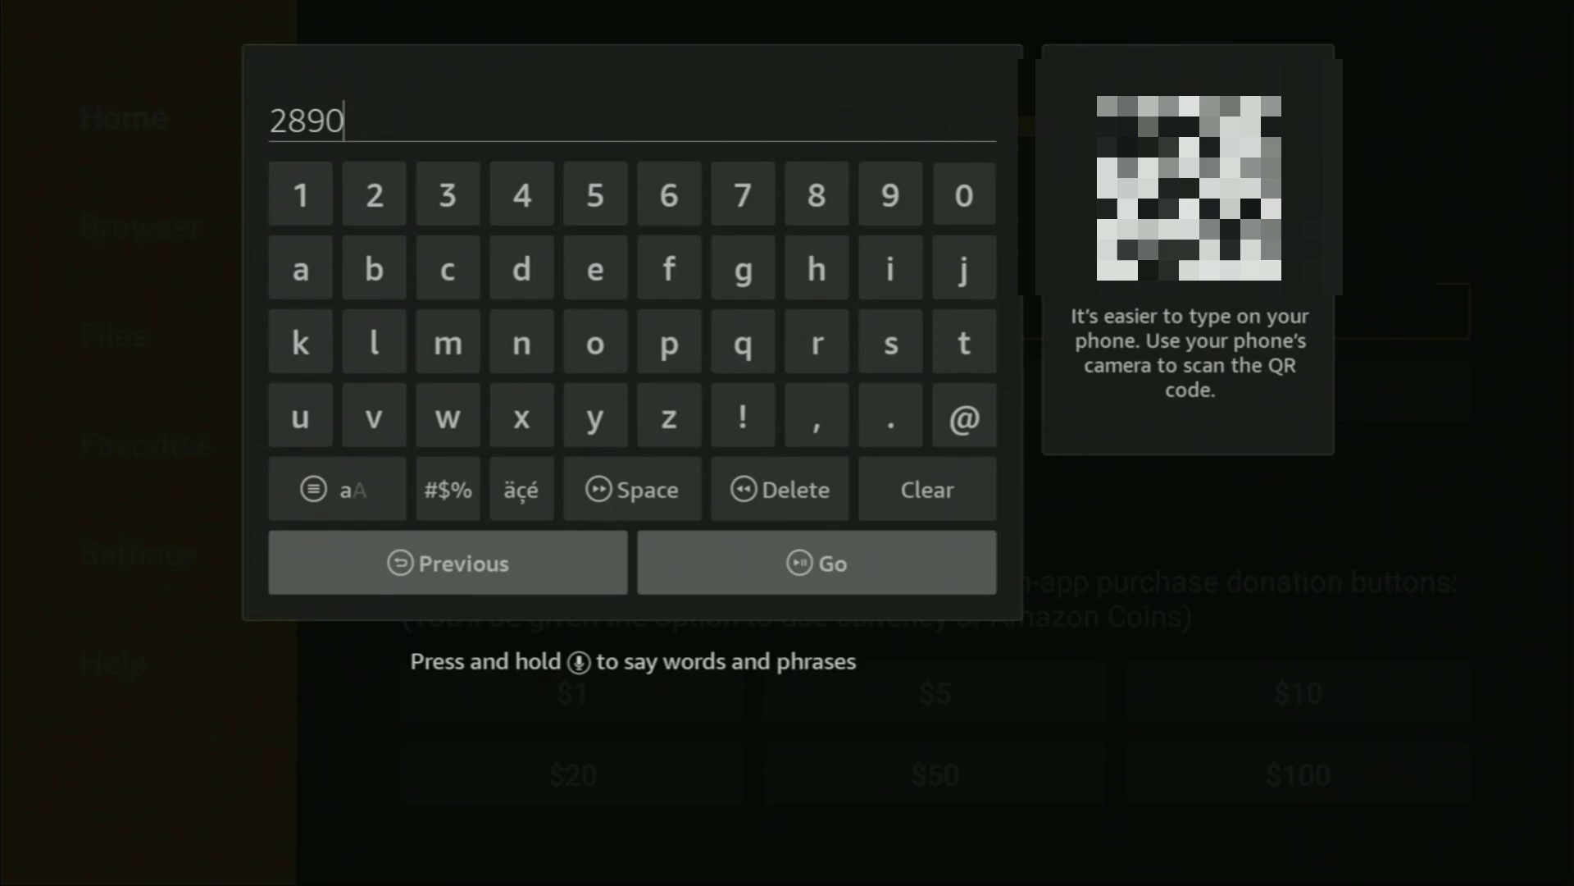
{"action": "key", "text": "Left"}
{"action": "key", "text": "Left"}
{"action": "key", "text": "Left"}
{"action": "key", "text": "Return"}
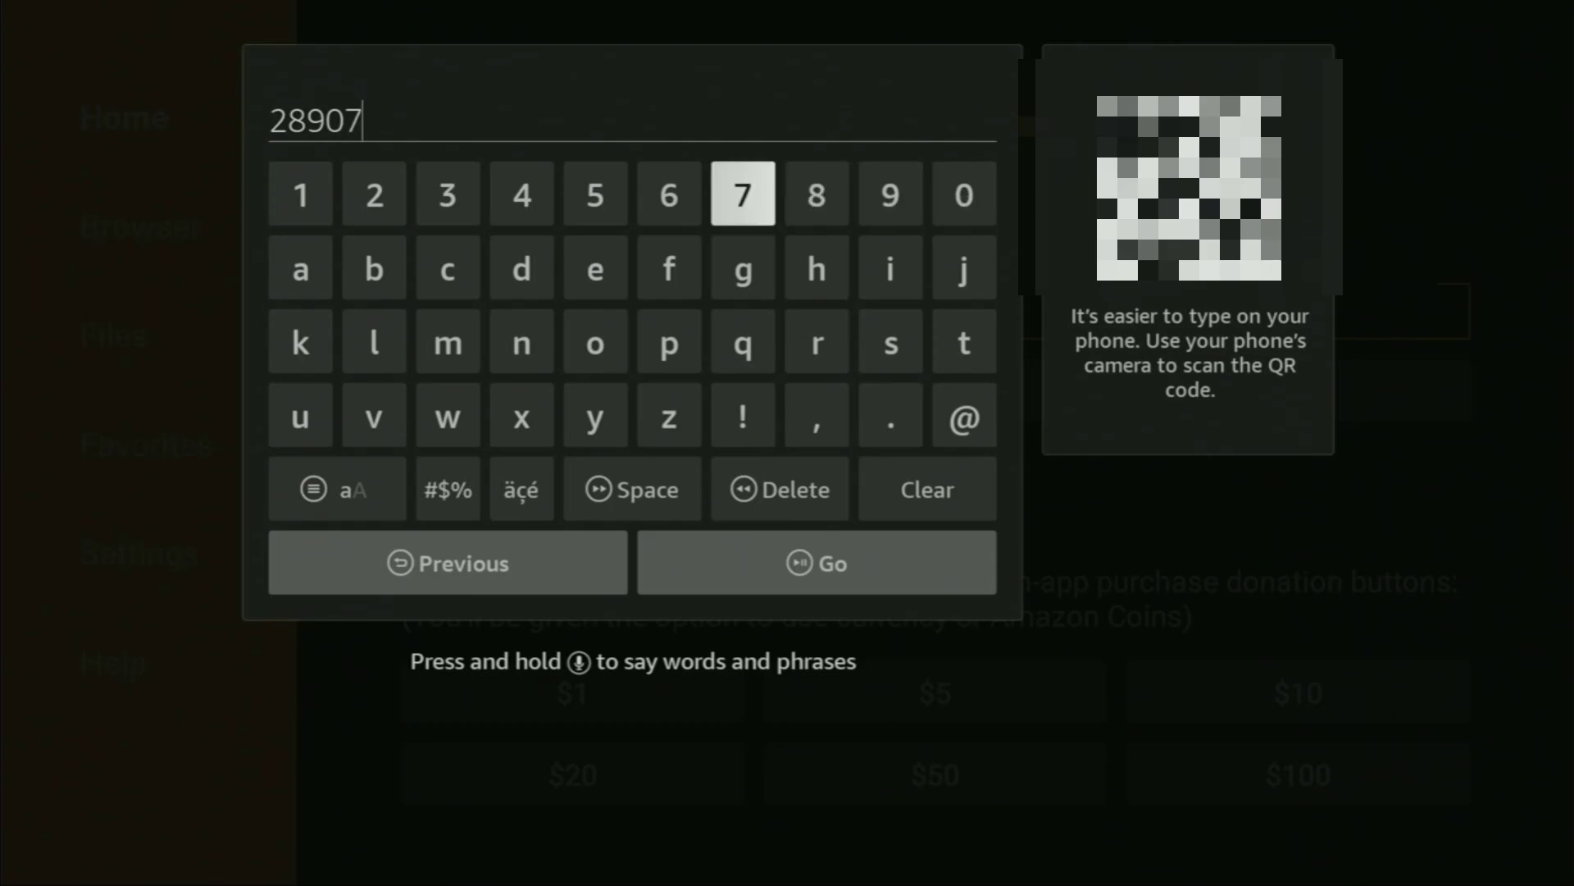
{"action": "key", "text": "Down"}
{"action": "key", "text": "Down"}
{"action": "key", "text": "Down"}
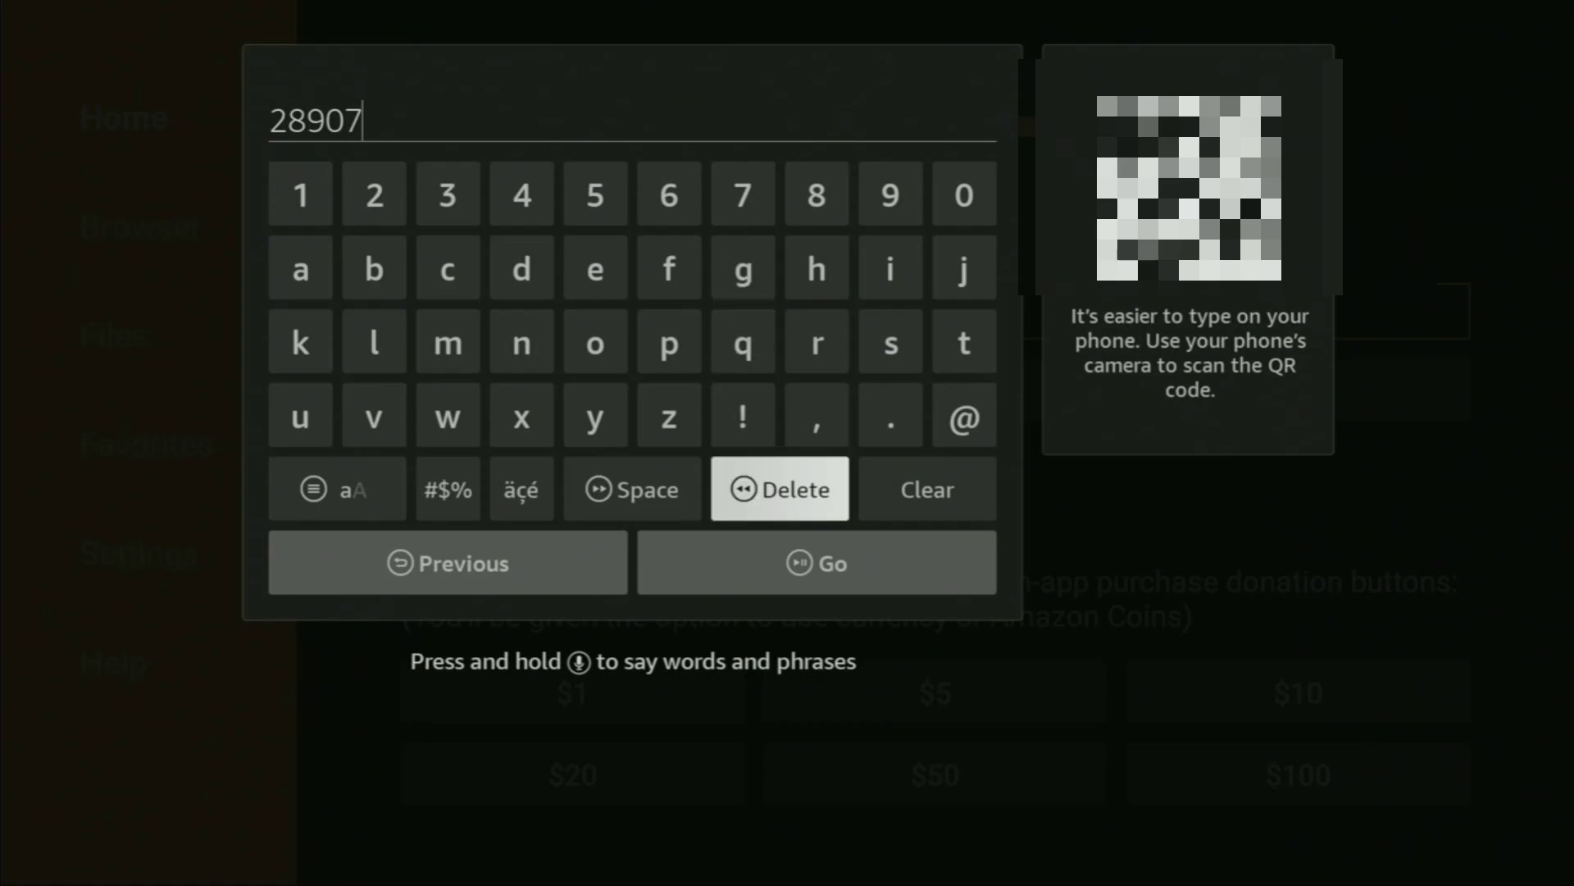
{"action": "key", "text": "Down"}
{"action": "key", "text": "Return"}
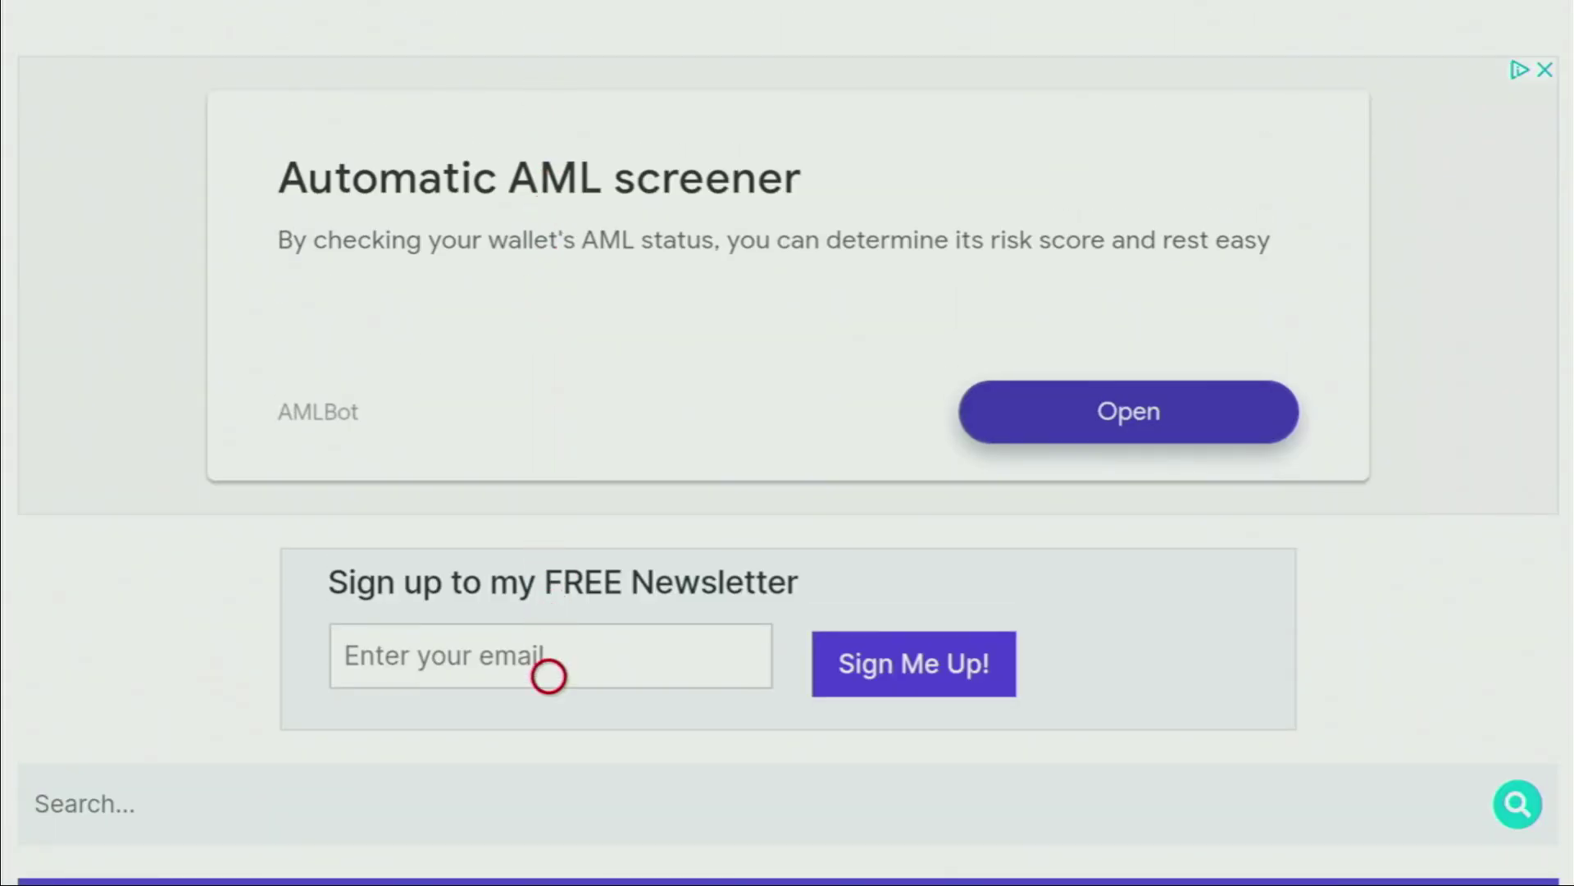
Scroll to Choose a Category, pick IPTV Players, then Playberry, and close the interstitial ad
{"action": "scroll", "coordinate": [549, 853], "scroll_direction": "down", "scroll_amount": 3}
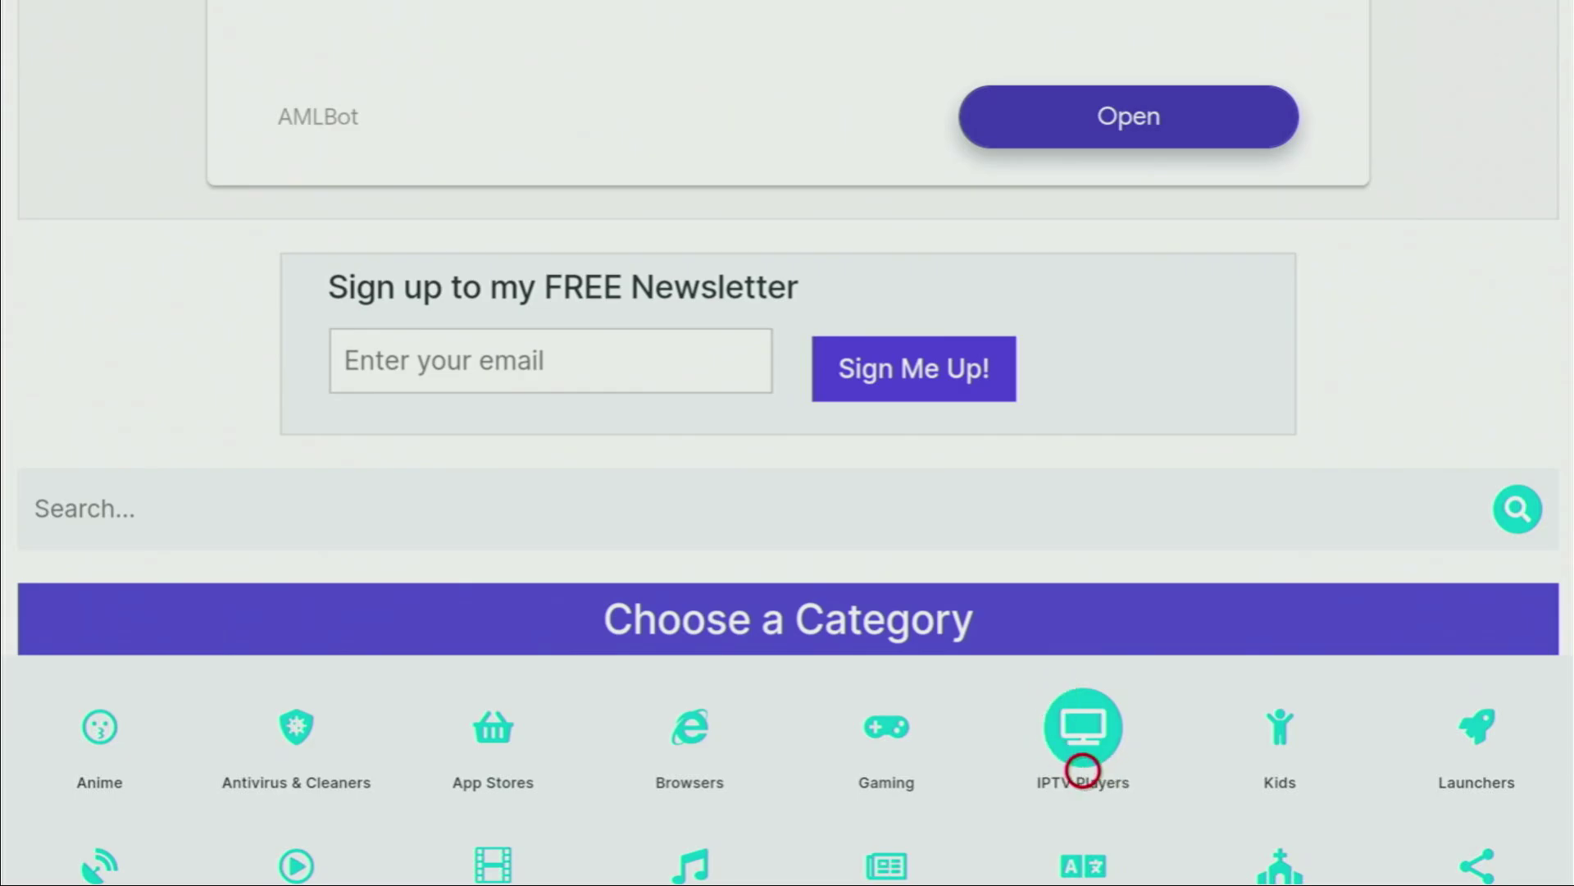
{"action": "left_click", "coordinate": [1083, 770]}
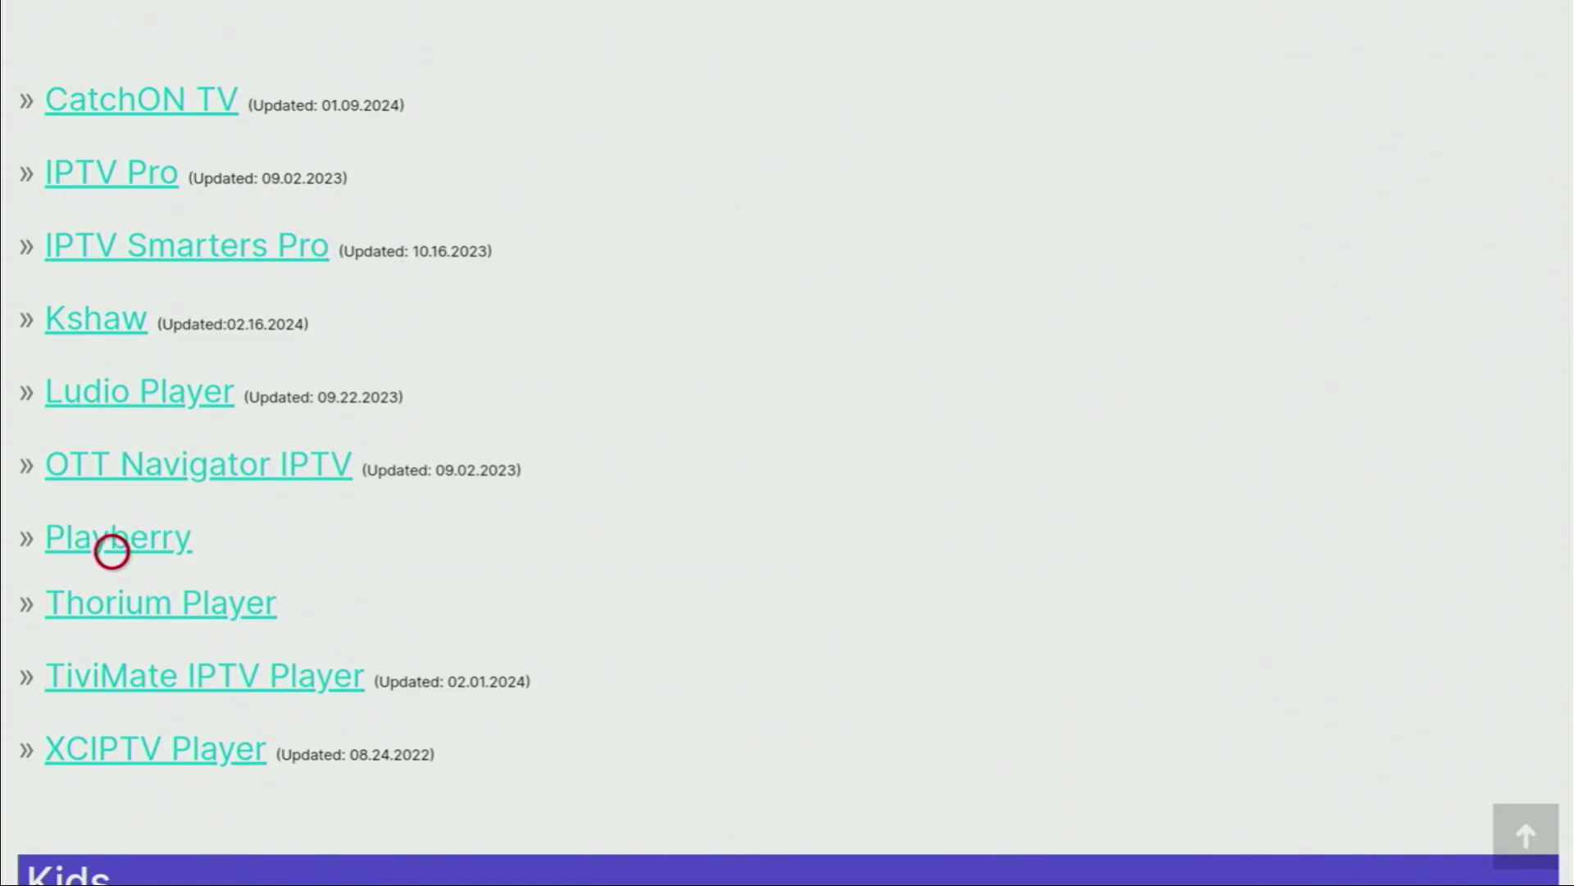
{"action": "left_click", "coordinate": [112, 547]}
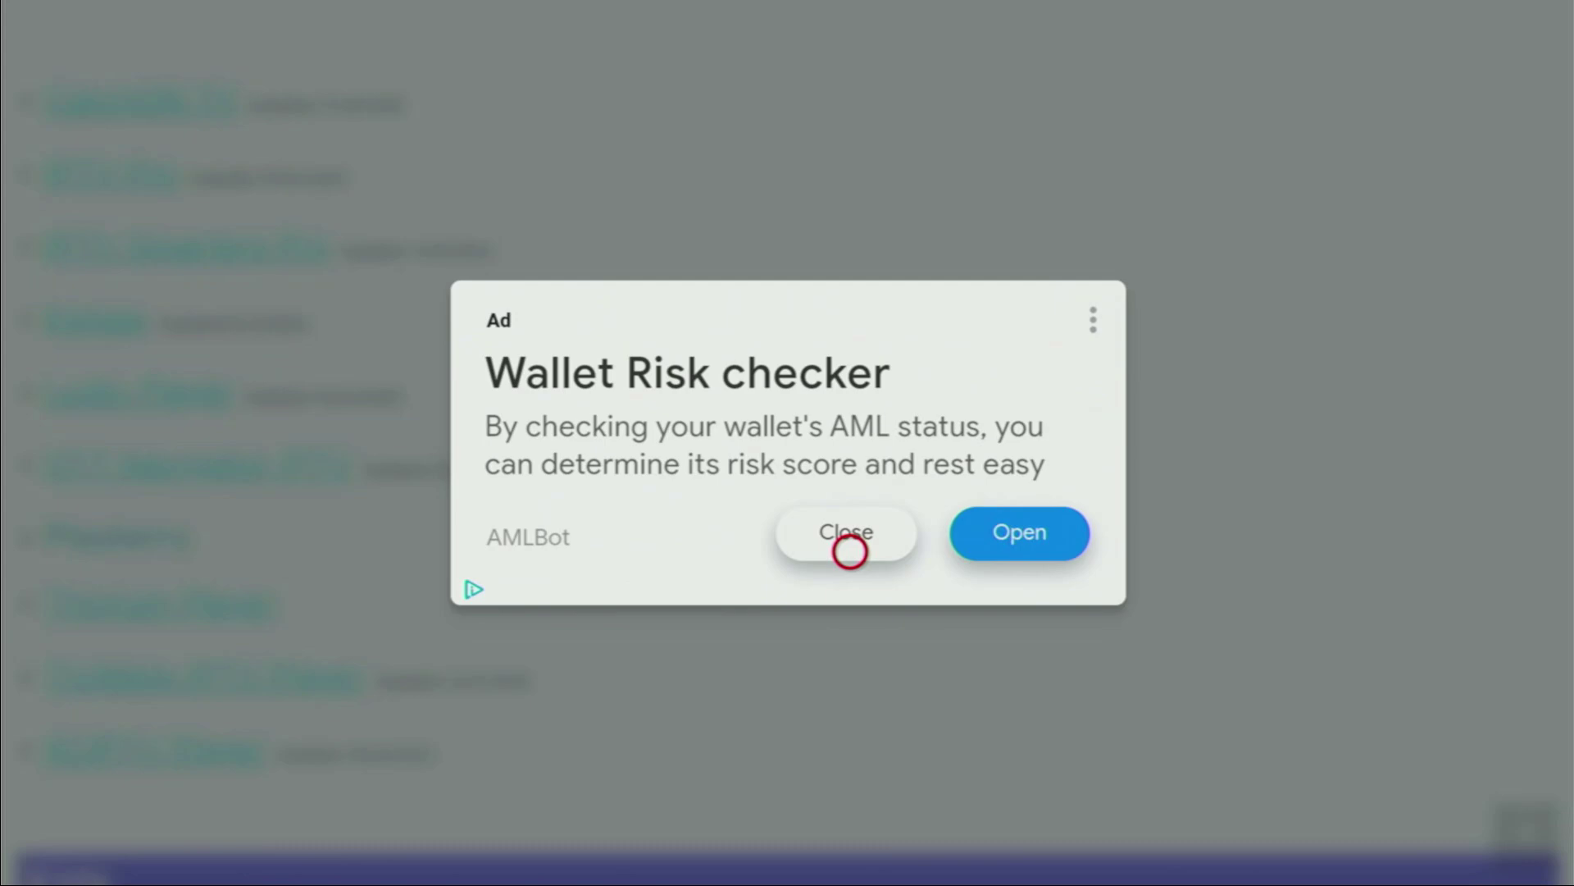
{"action": "left_click", "coordinate": [849, 552]}
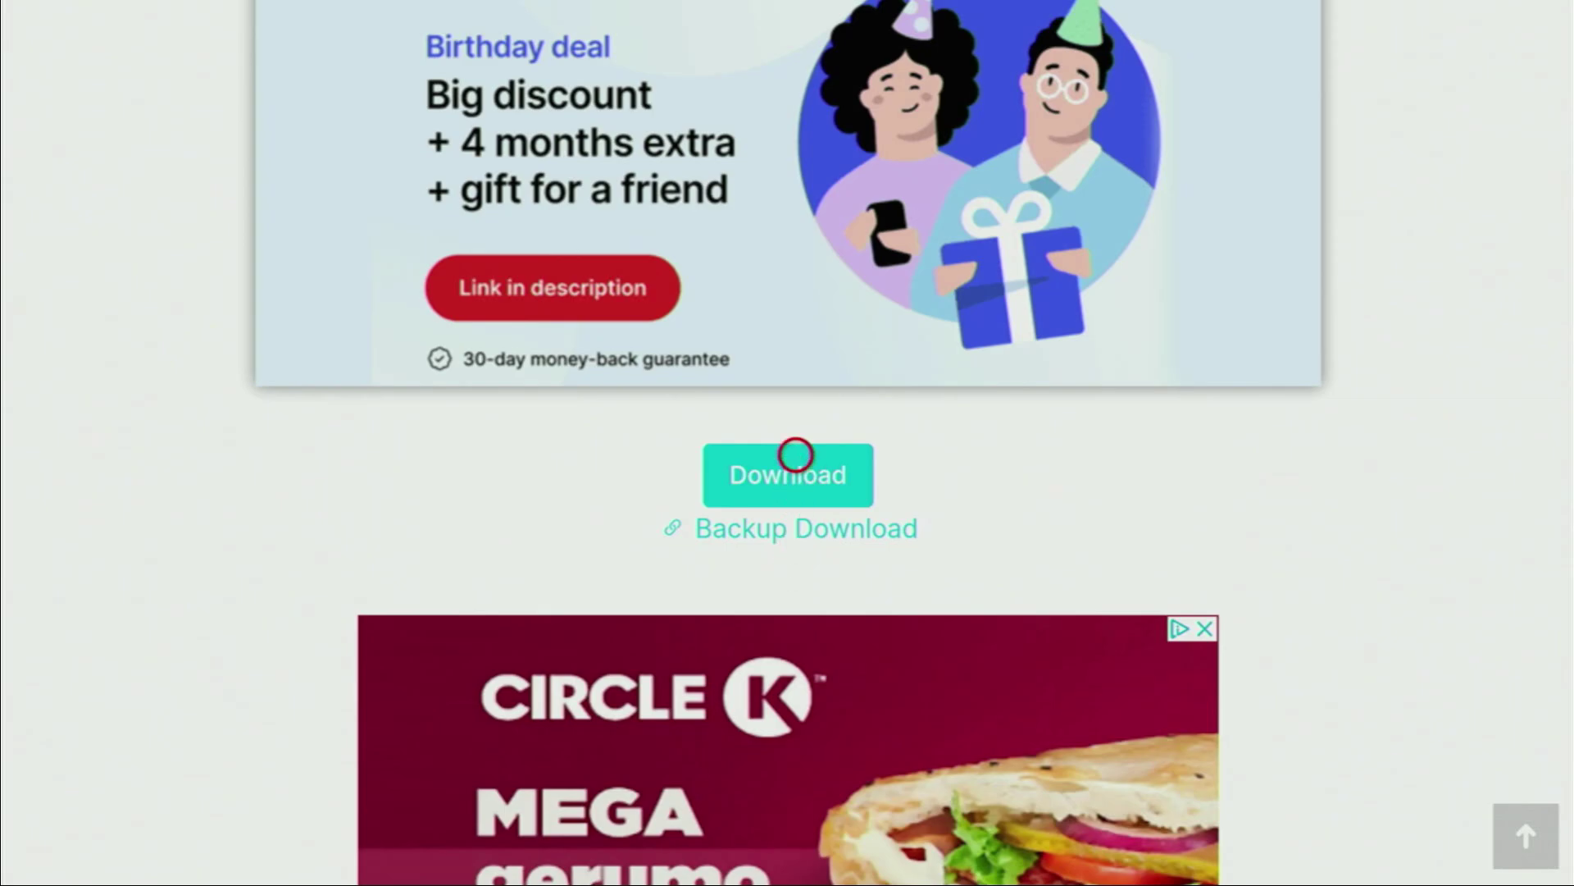
Click Download to fetch the 96.5 MB Playberry file until the install prompt appears
{"action": "left_click", "coordinate": [794, 495]}
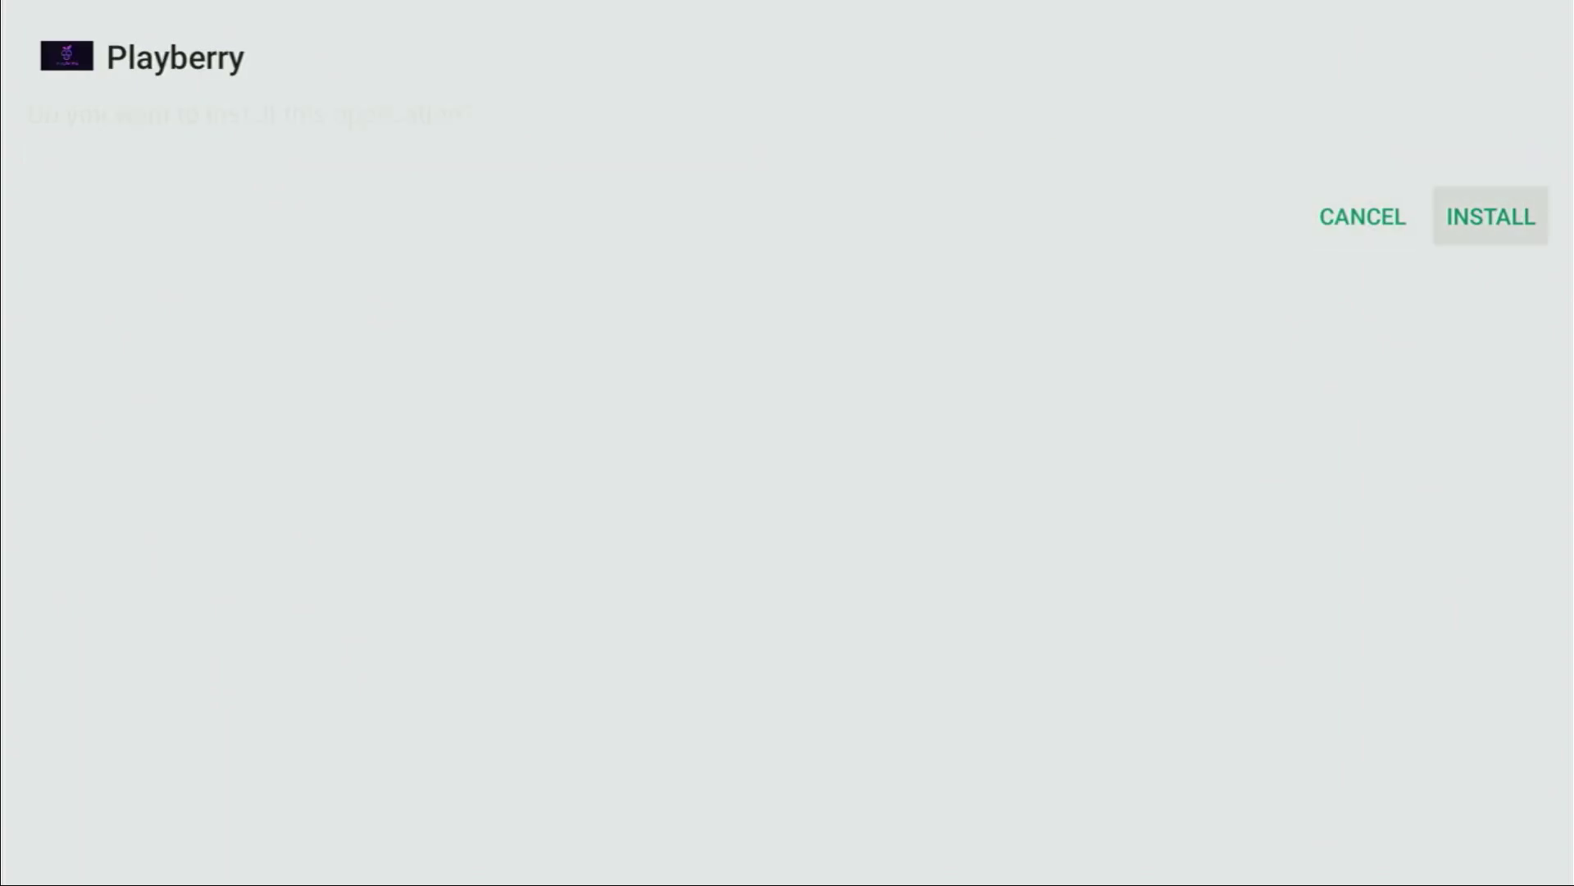
Install Playberry and finish with DONE instead of opening it
{"action": "key", "text": "Return"}
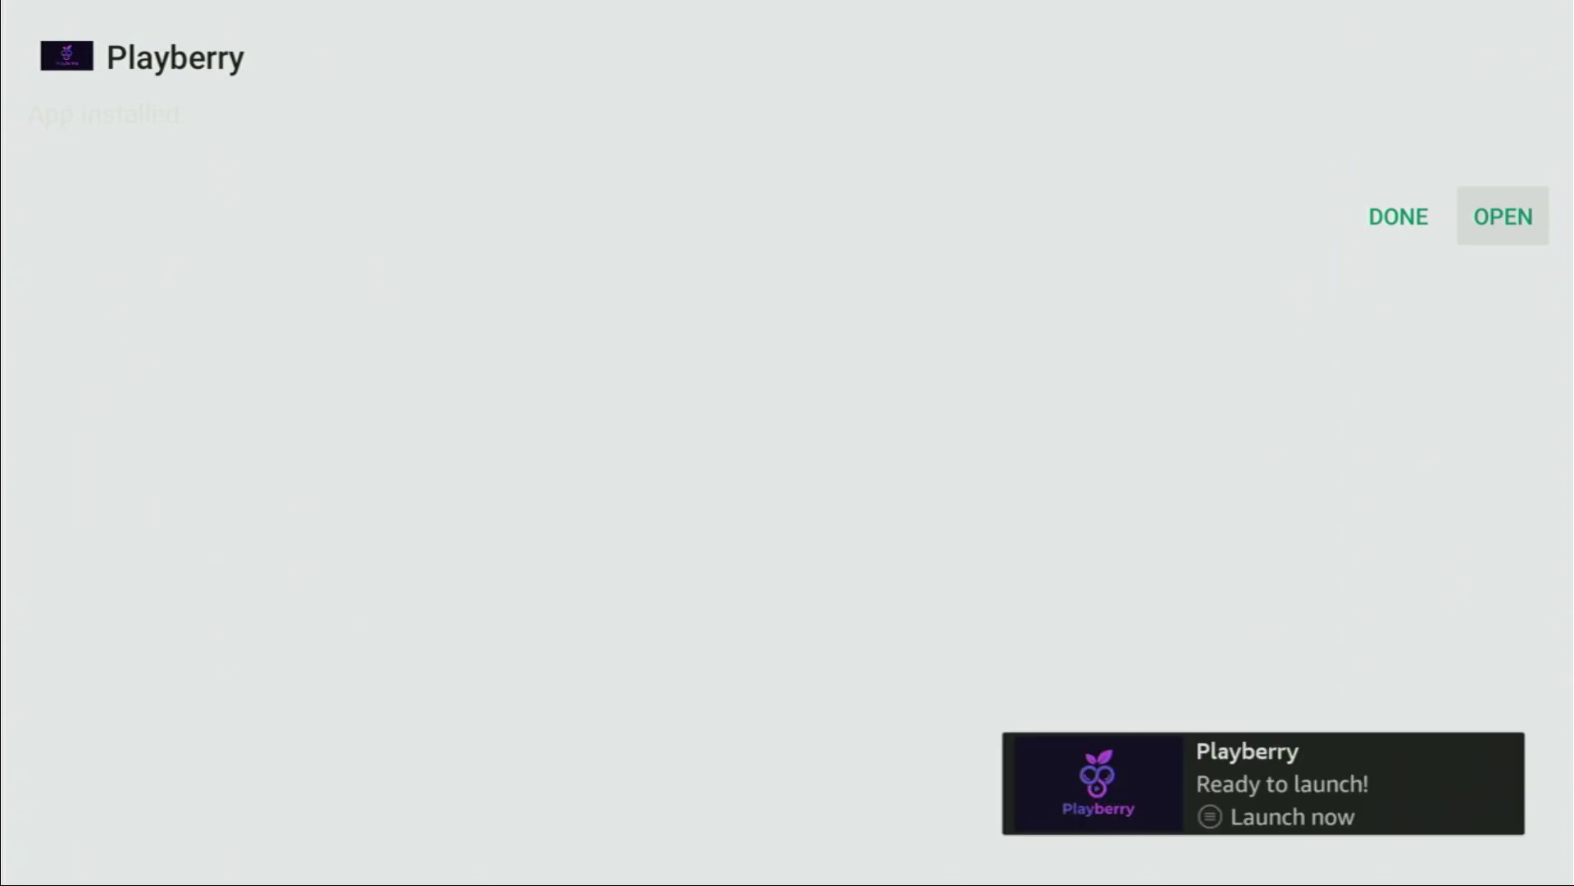
{"action": "key", "text": "Left"}
{"action": "key", "text": "Right"}
{"action": "key", "text": "Left"}
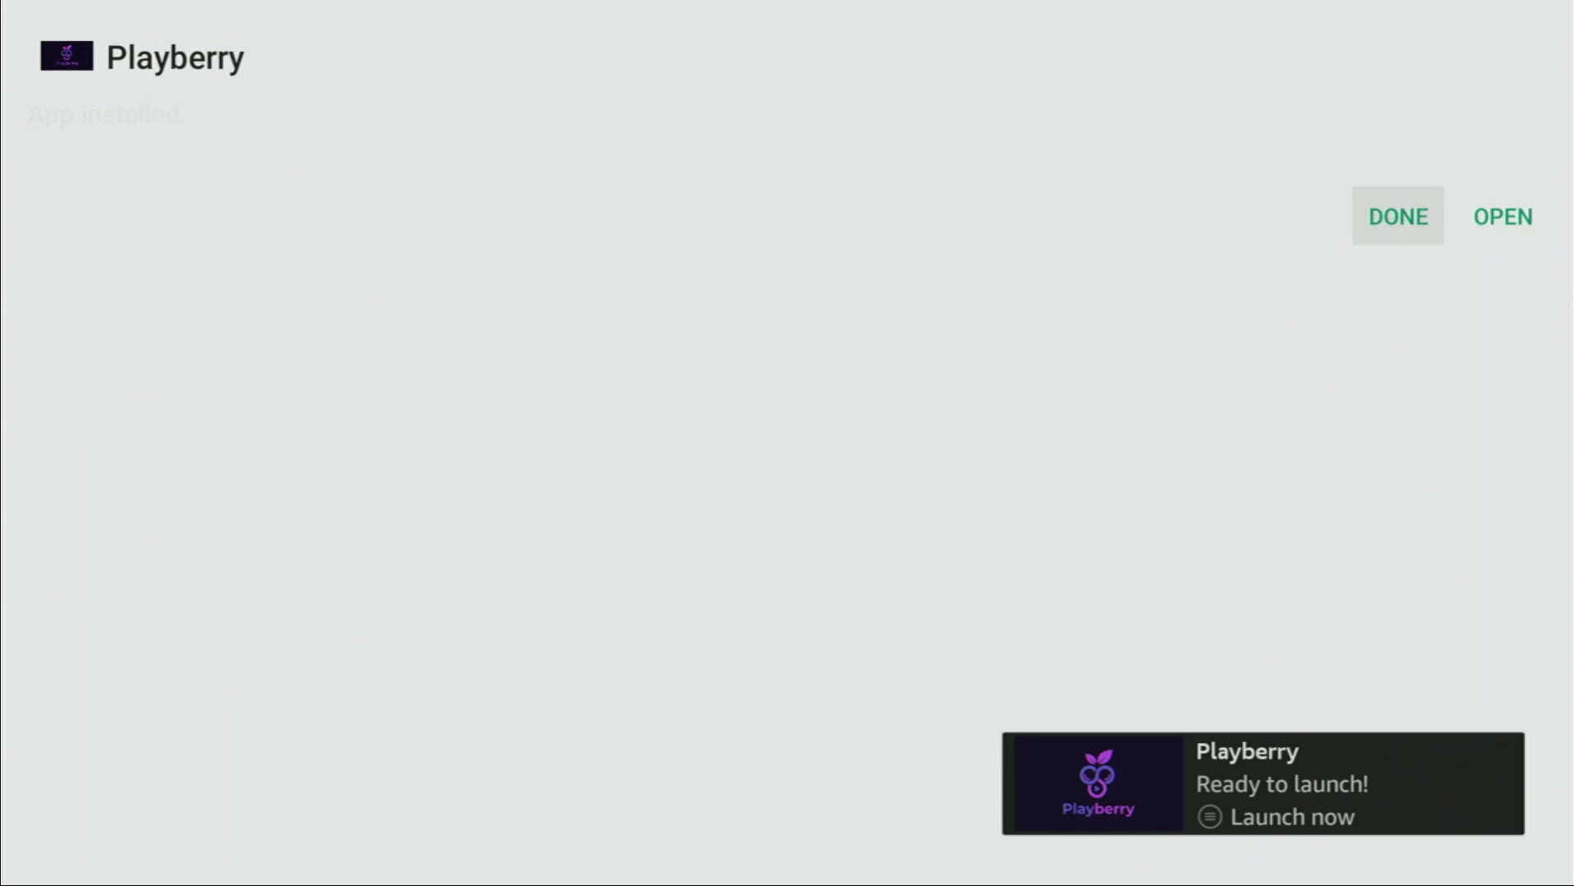
{"action": "key", "text": "Return"}
Delete the downloaded tv-playberry.apk file and confirm the deletion
{"action": "key", "text": "Right"}
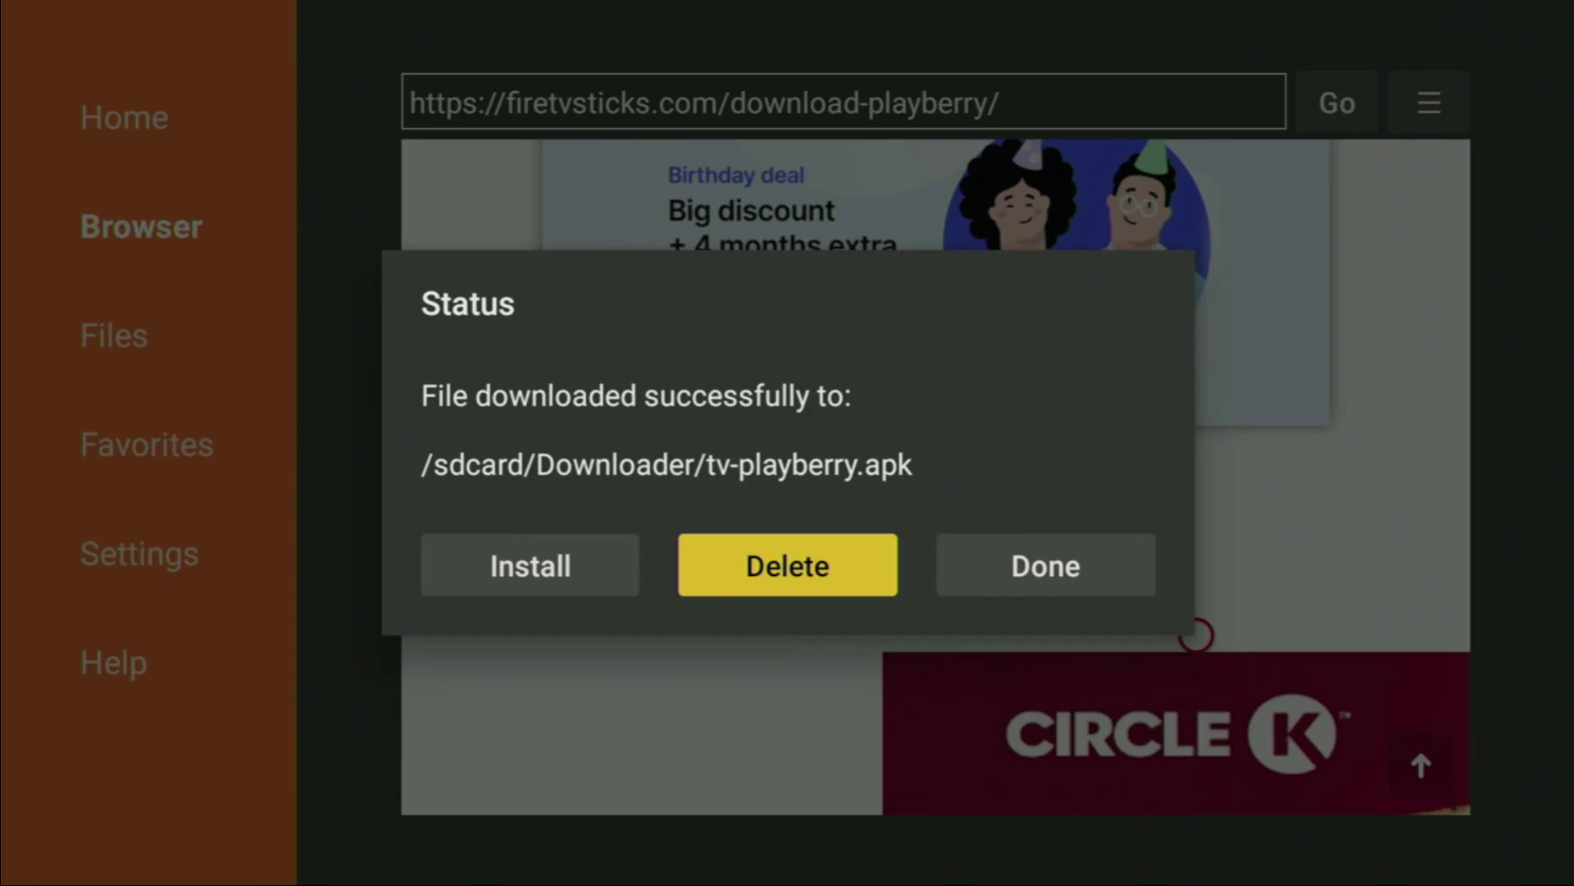
{"action": "key", "text": "Return"}
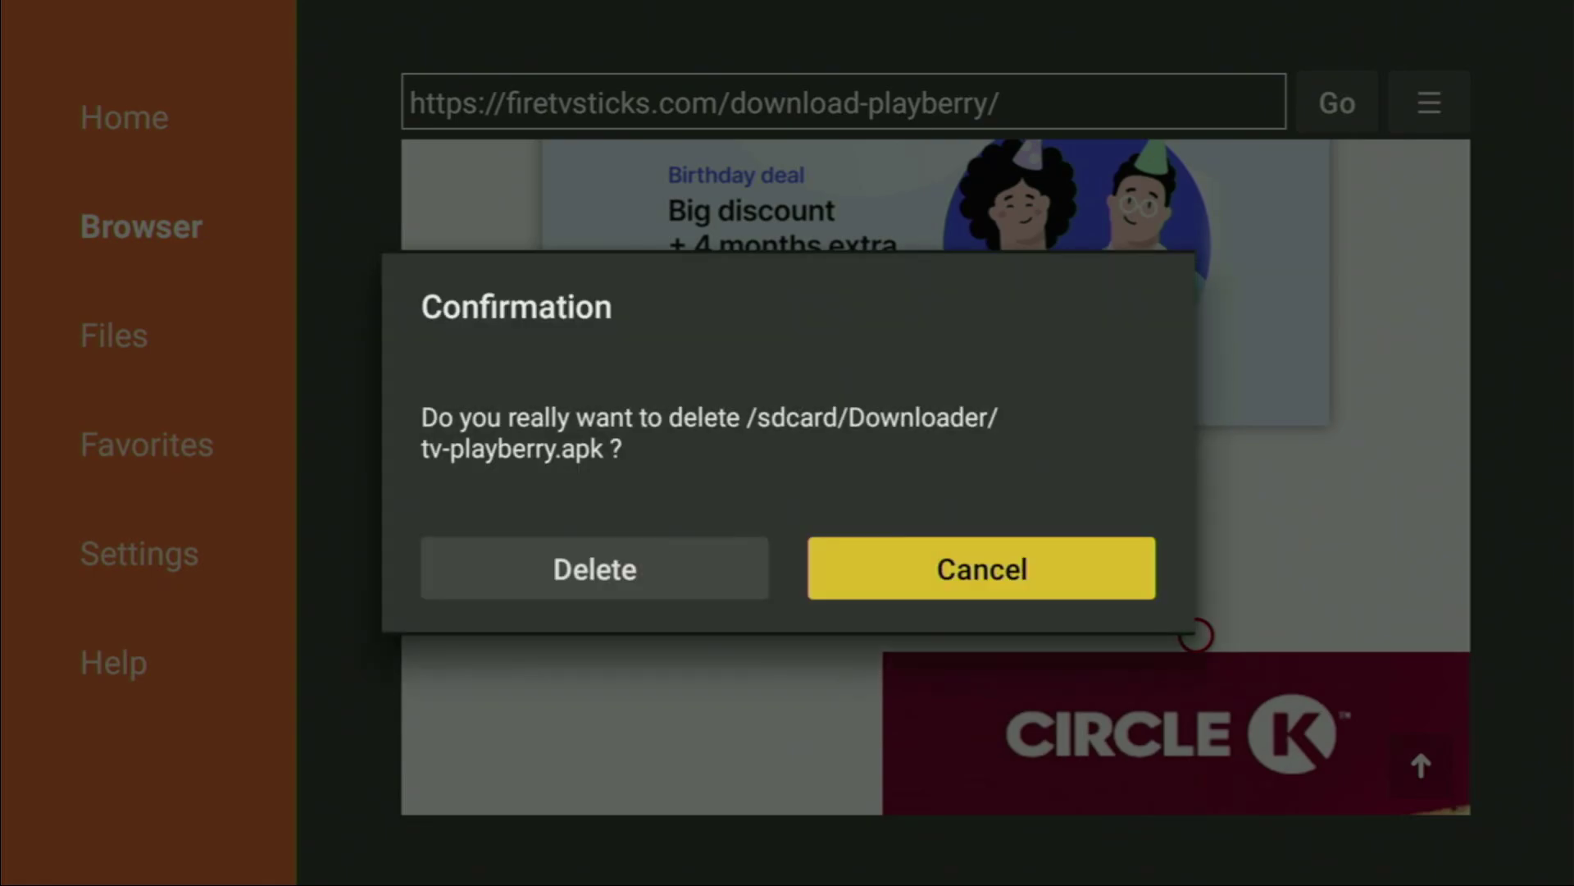
{"action": "key", "text": "Left"}
{"action": "key", "text": "Return"}
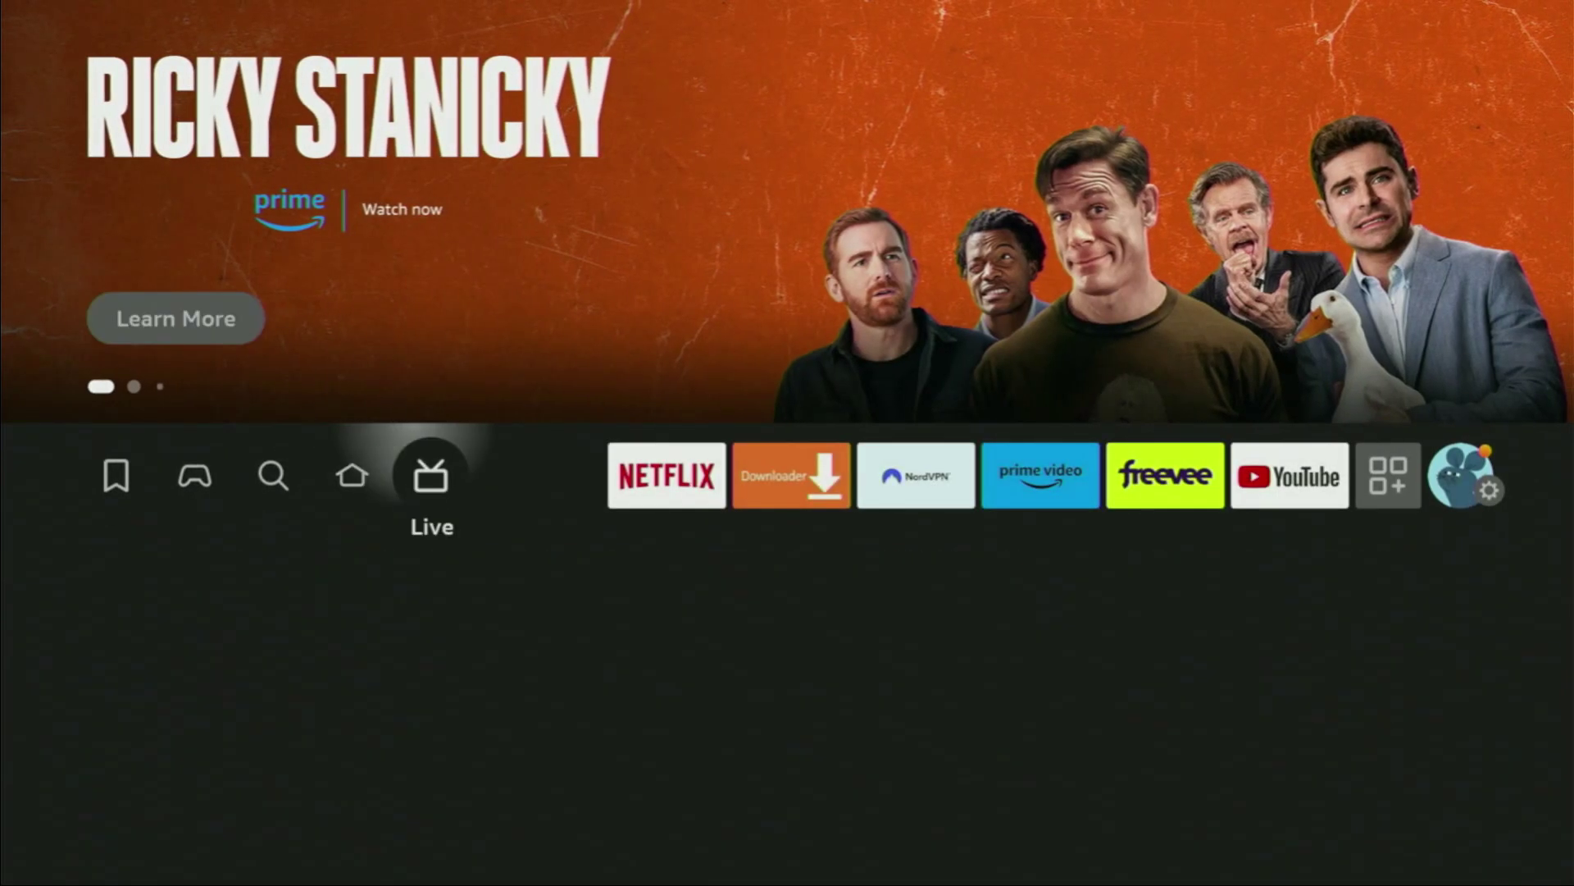
In Your Apps & Channels, move the Playberry tile to the first slot, ahead of Netflix
{"action": "key", "text": "Left"}
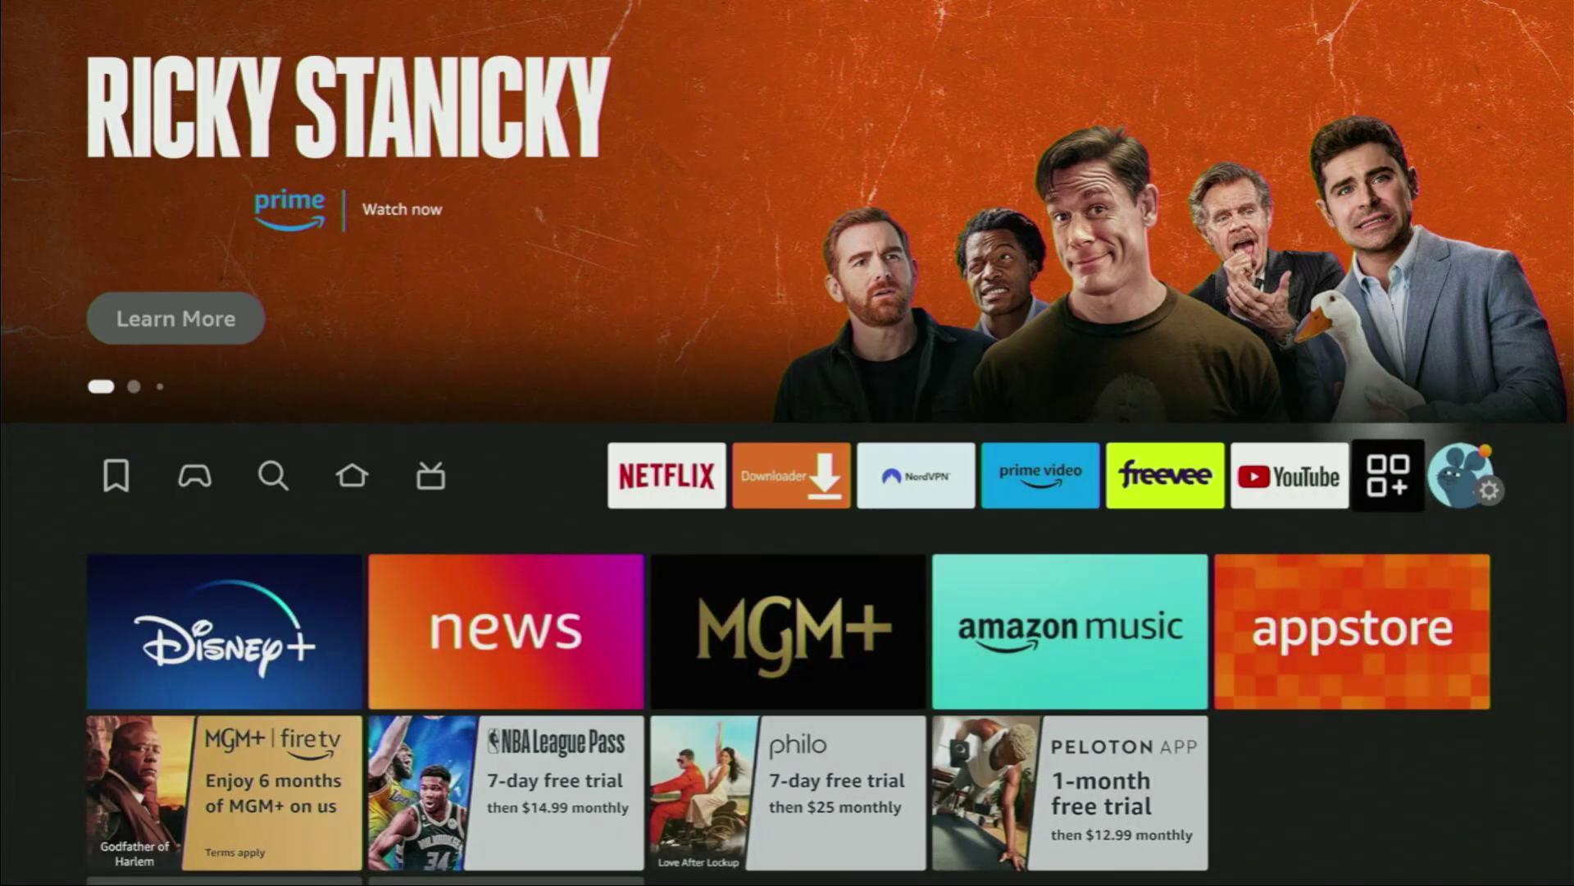
{"action": "key", "text": "Return"}
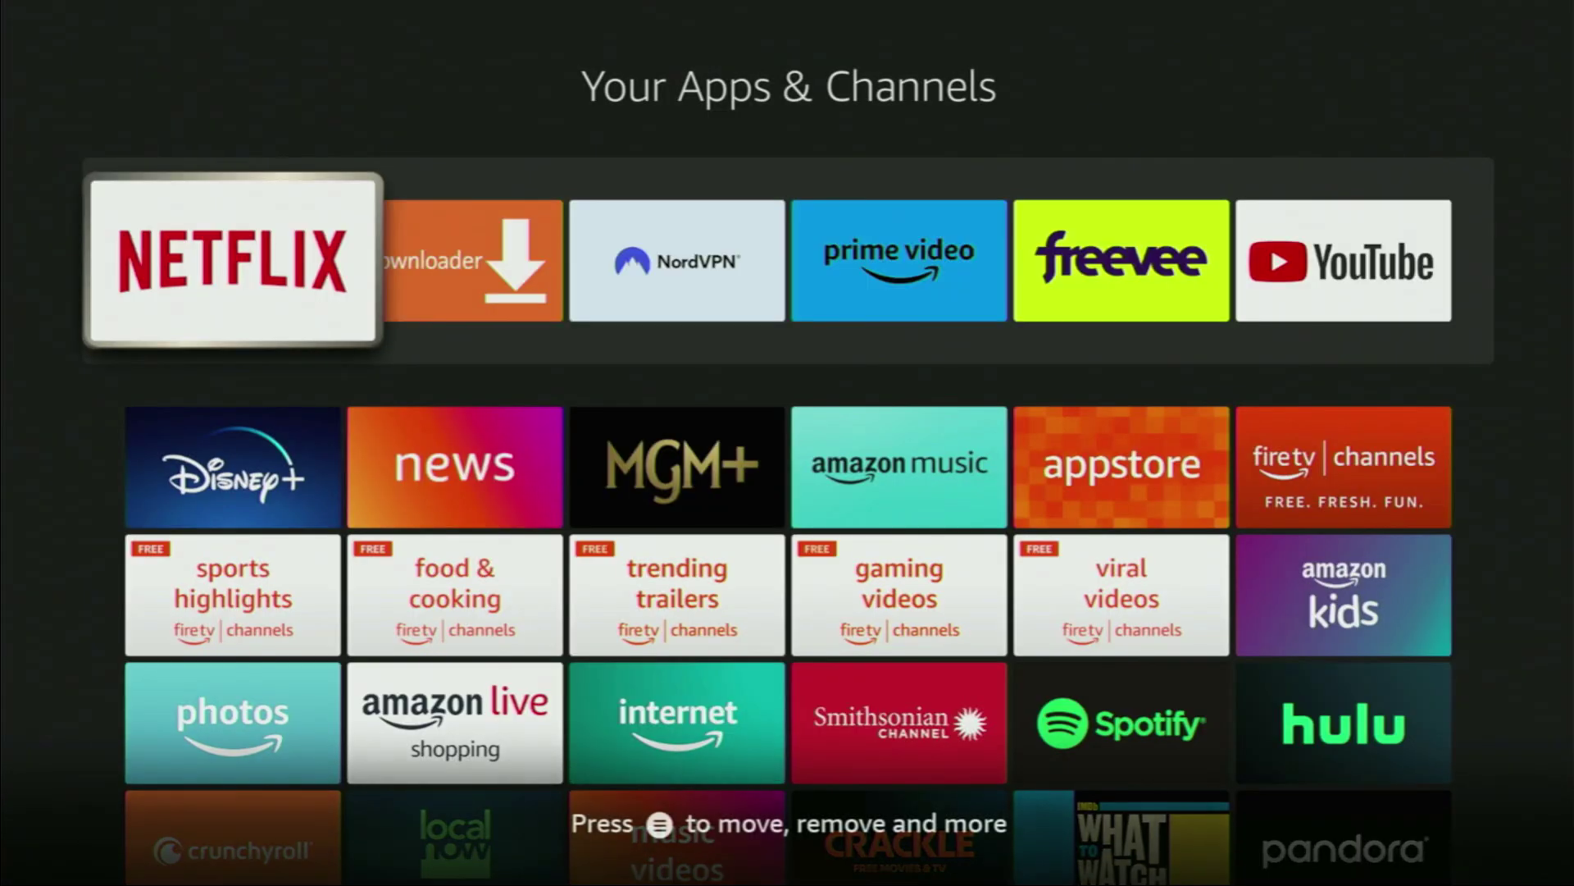
{"action": "key", "text": "Down"}
{"action": "key", "text": "Down"}
{"action": "key", "text": "Down"}
{"action": "key", "text": "Down"}
{"action": "key", "text": "Down"}
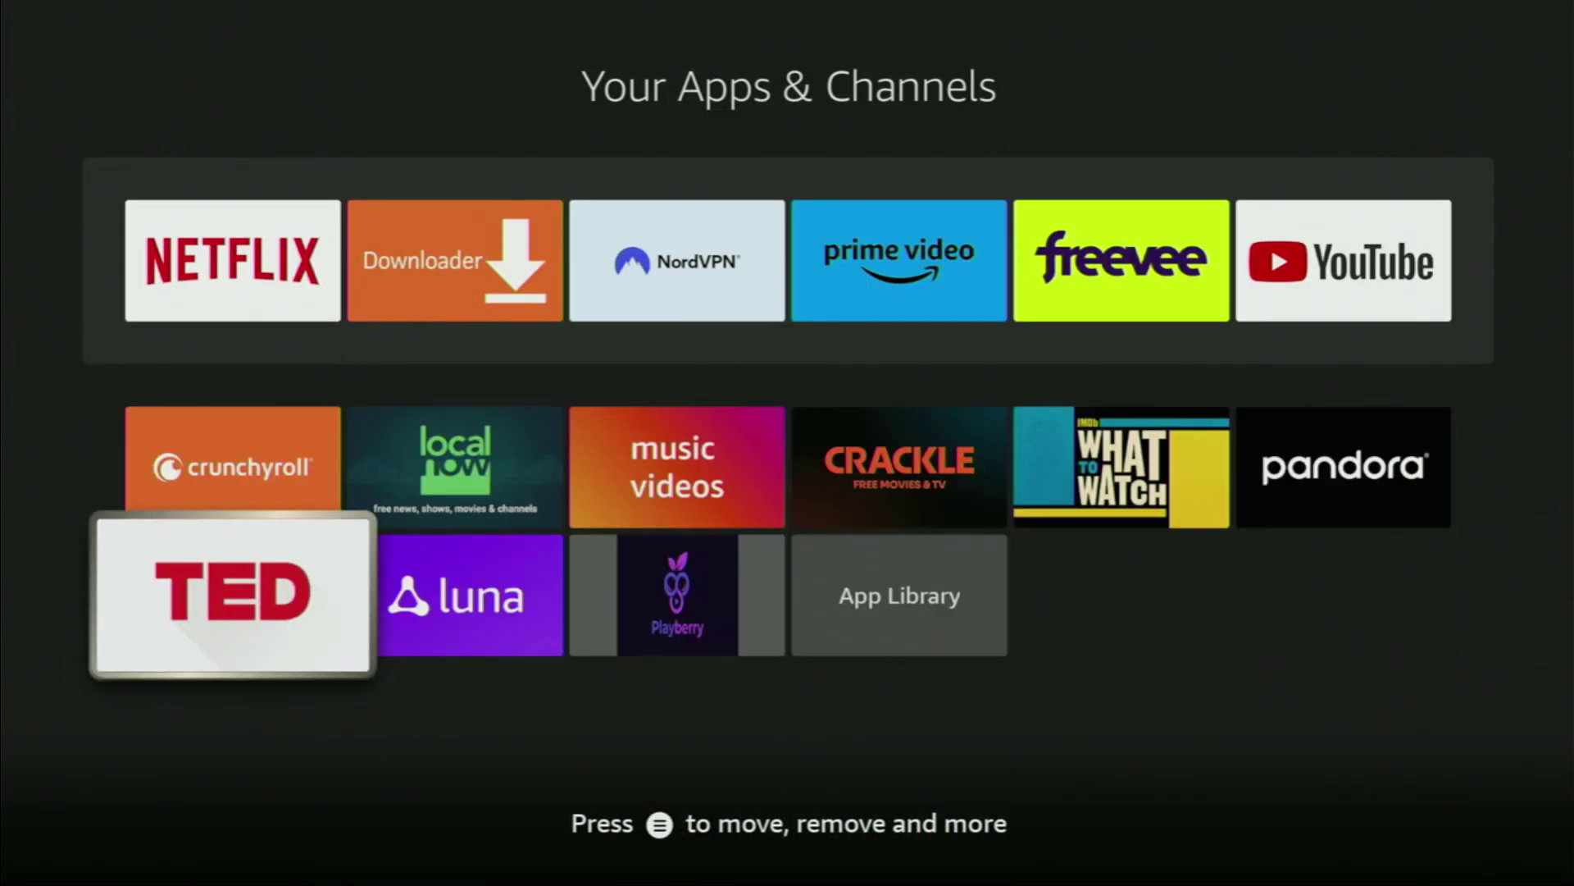
{"action": "key", "text": "Right"}
{"action": "key", "text": "Right"}
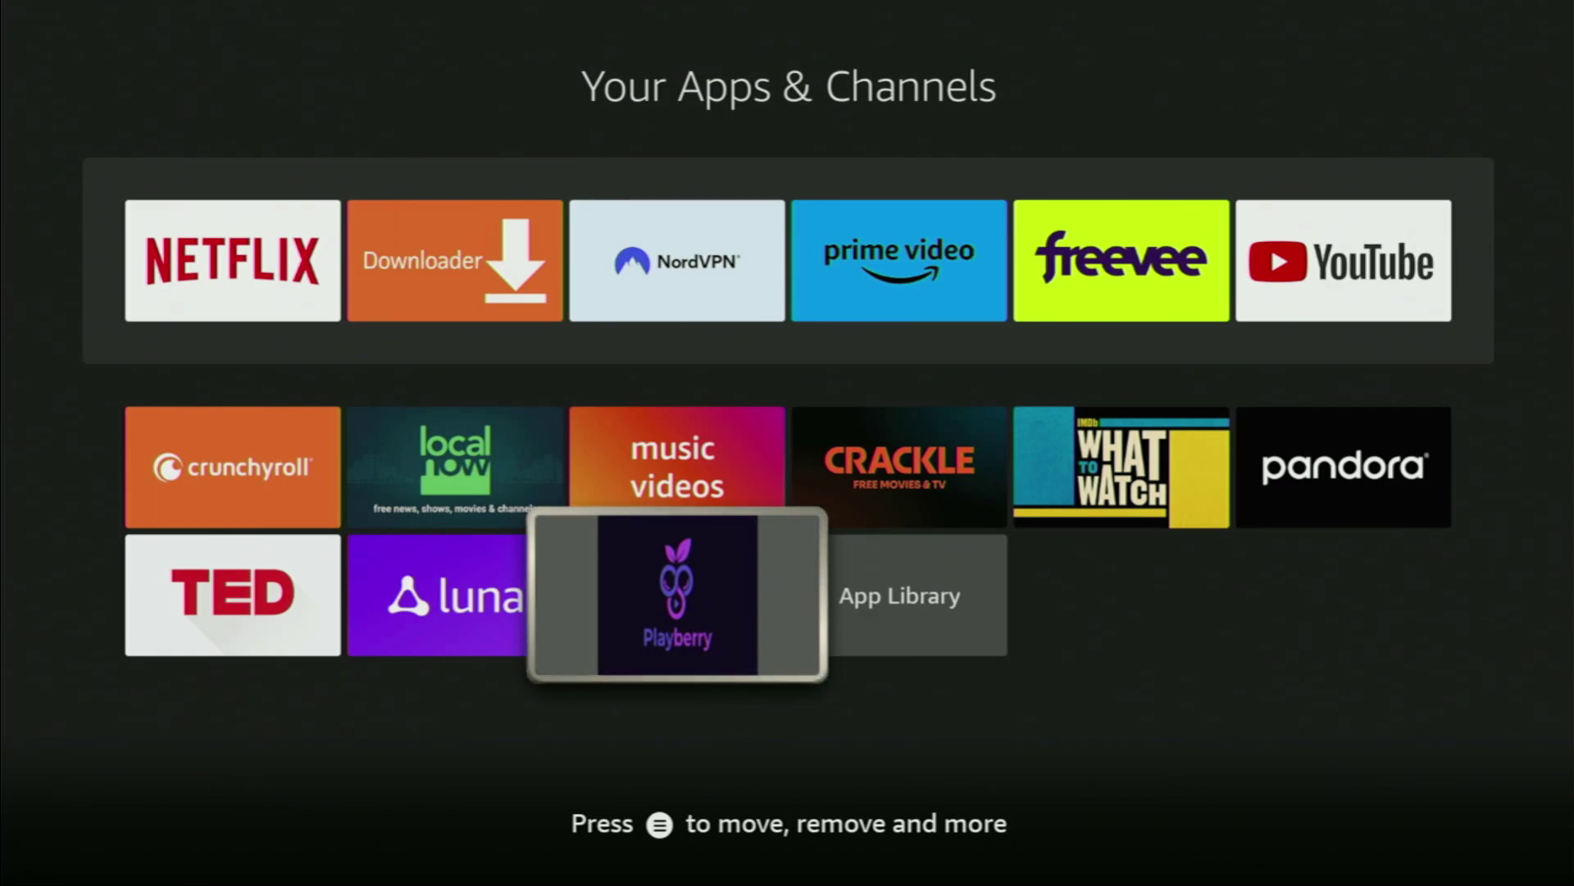
{"action": "key", "text": "Menu"}
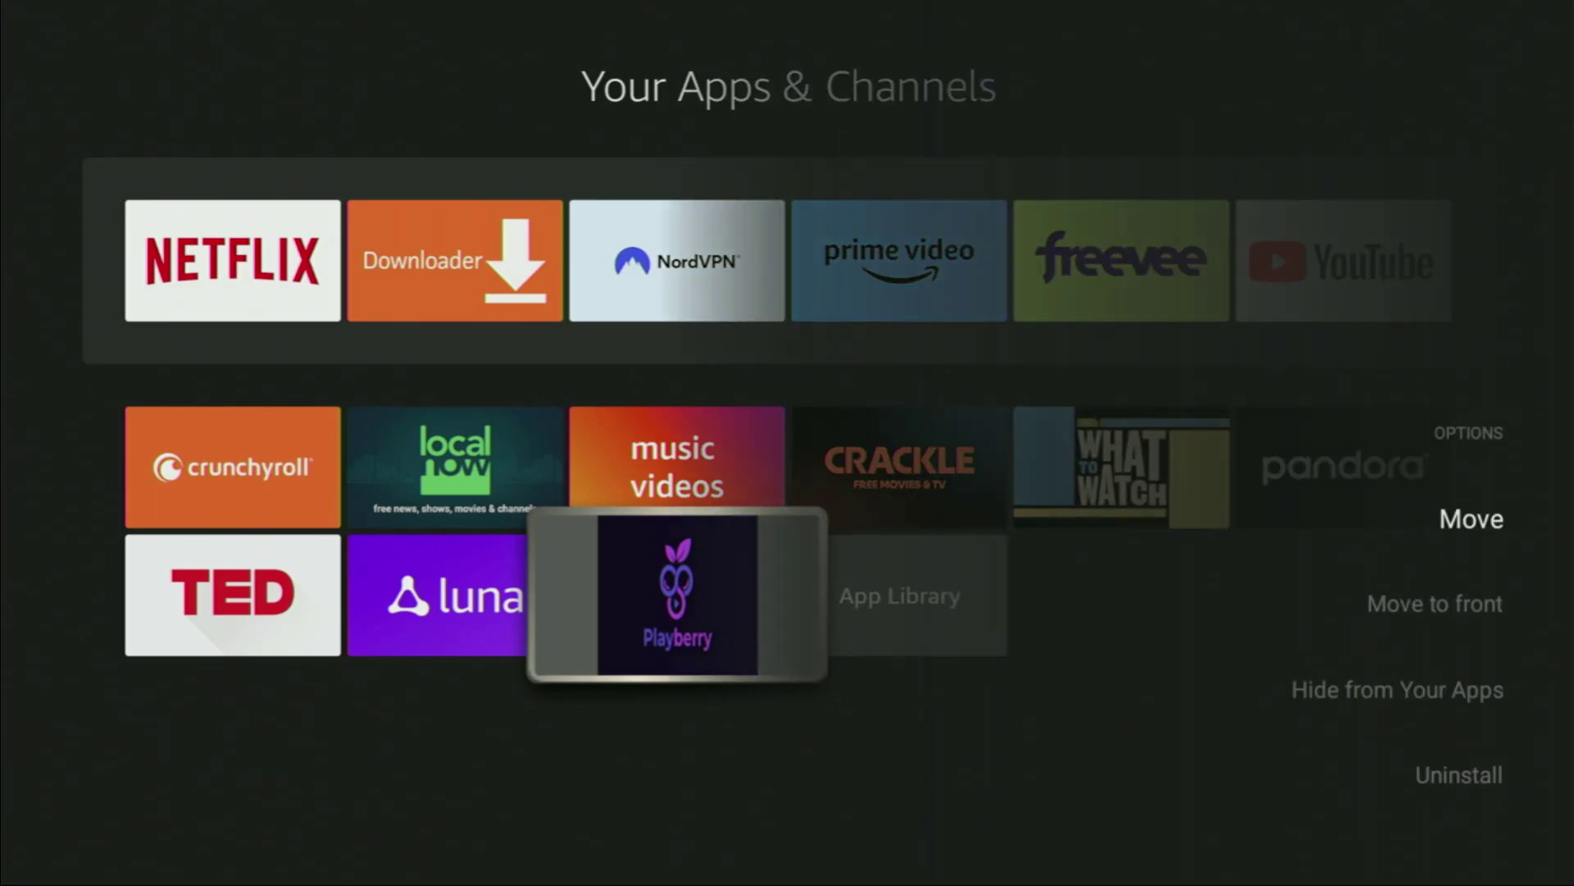
{"action": "key", "text": "Down"}
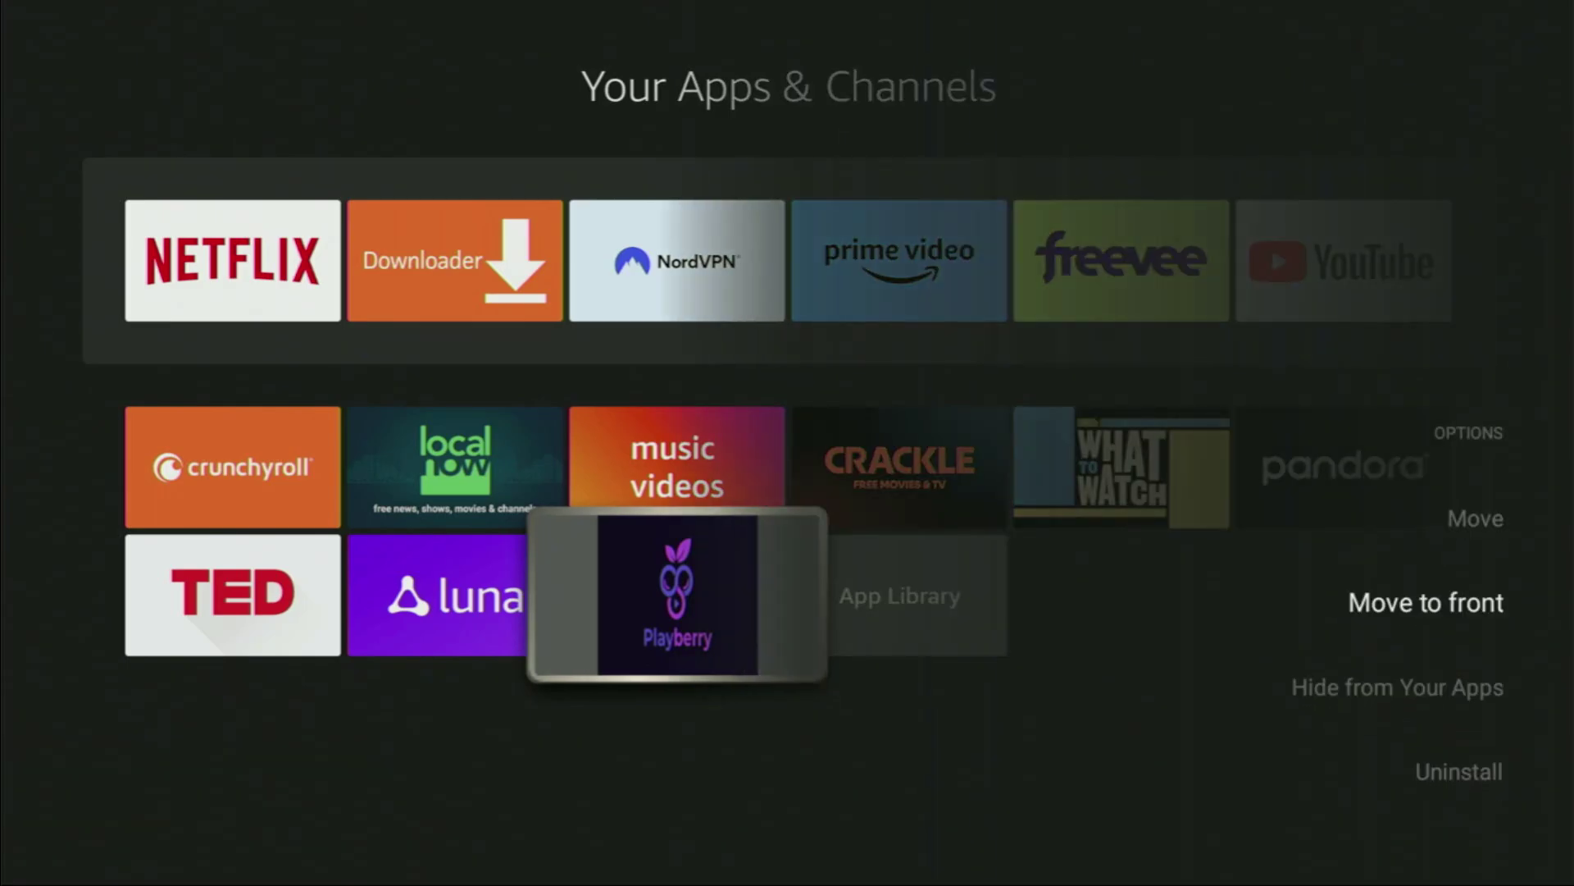
{"action": "key", "text": "Return"}
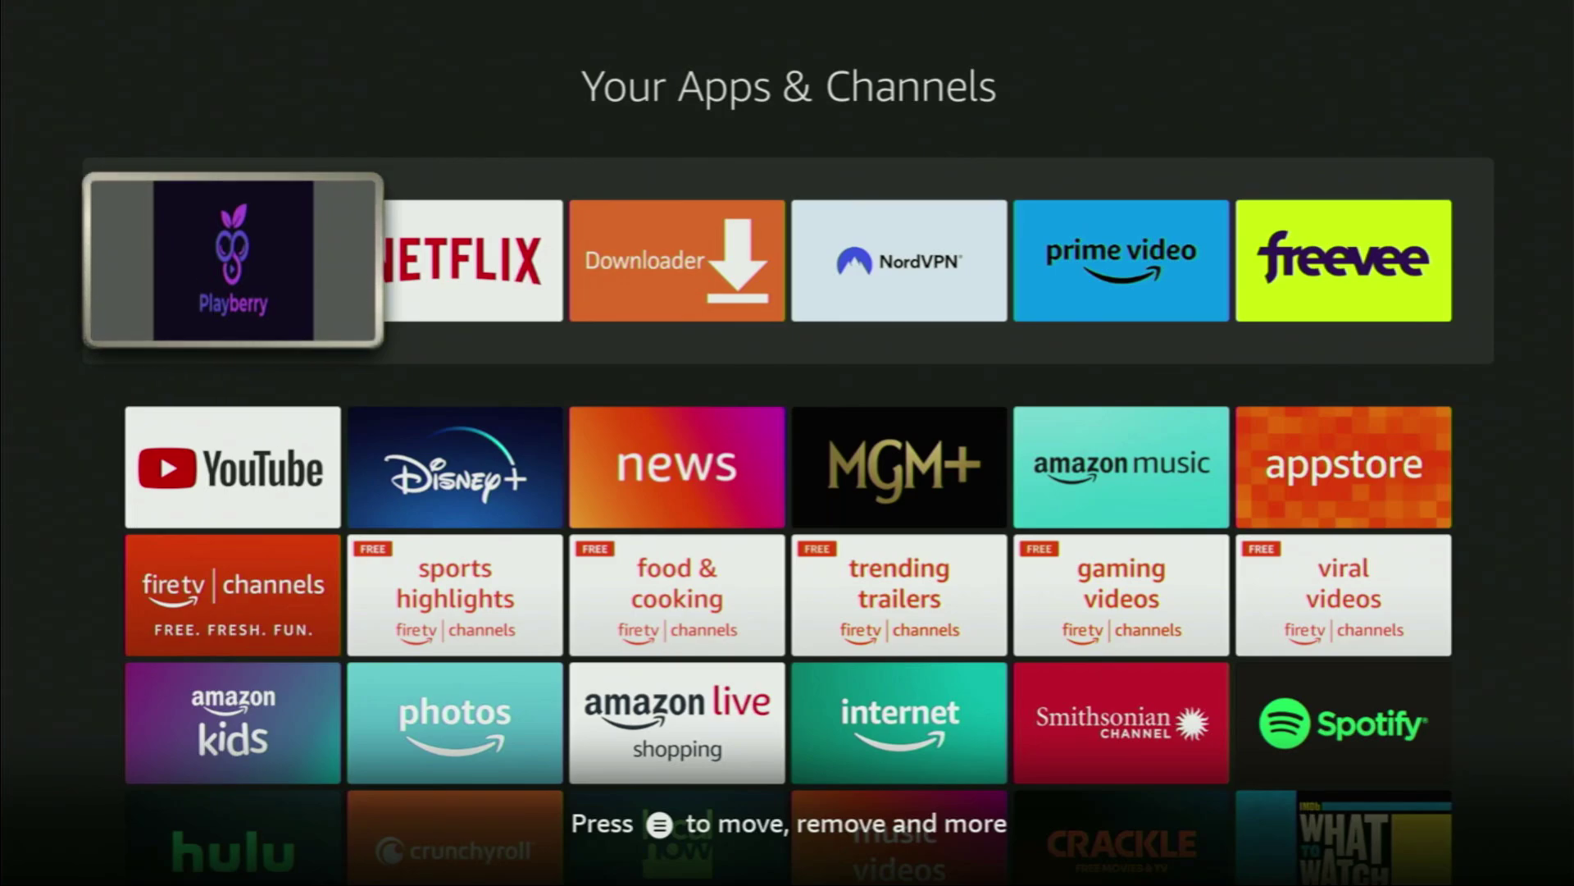
Launch Playberry, check its M3U URL sign-in screen and Continue option, then exit the app
{"action": "key", "text": "Right"}
{"action": "key", "text": "Right"}
{"action": "key", "text": "Right"}
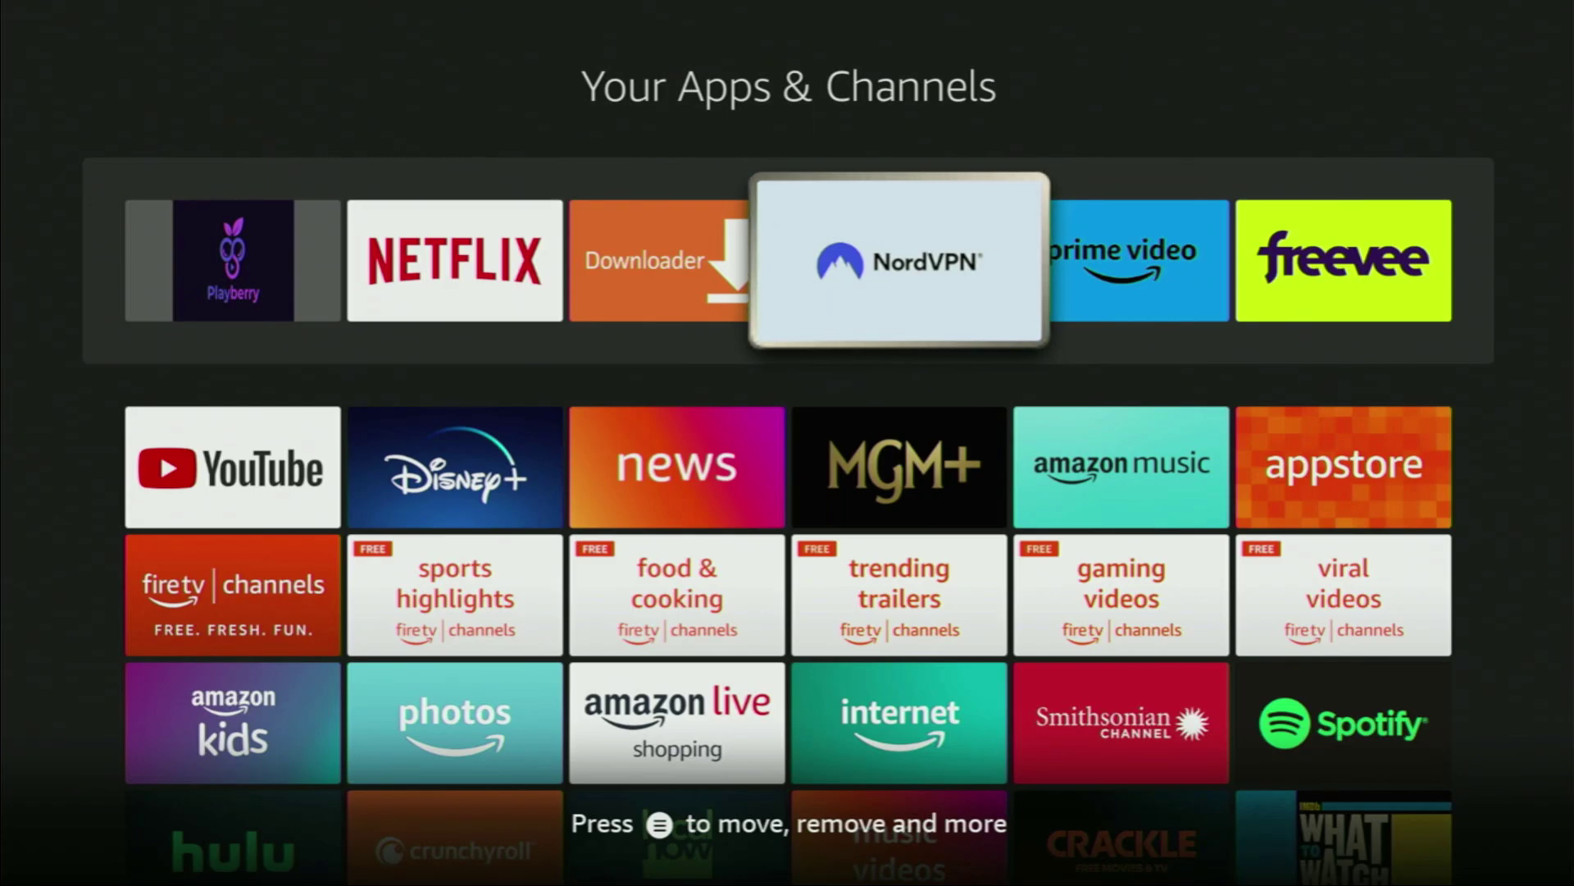
{"action": "key", "text": "Left"}
{"action": "key", "text": "Left"}
{"action": "key", "text": "Left"}
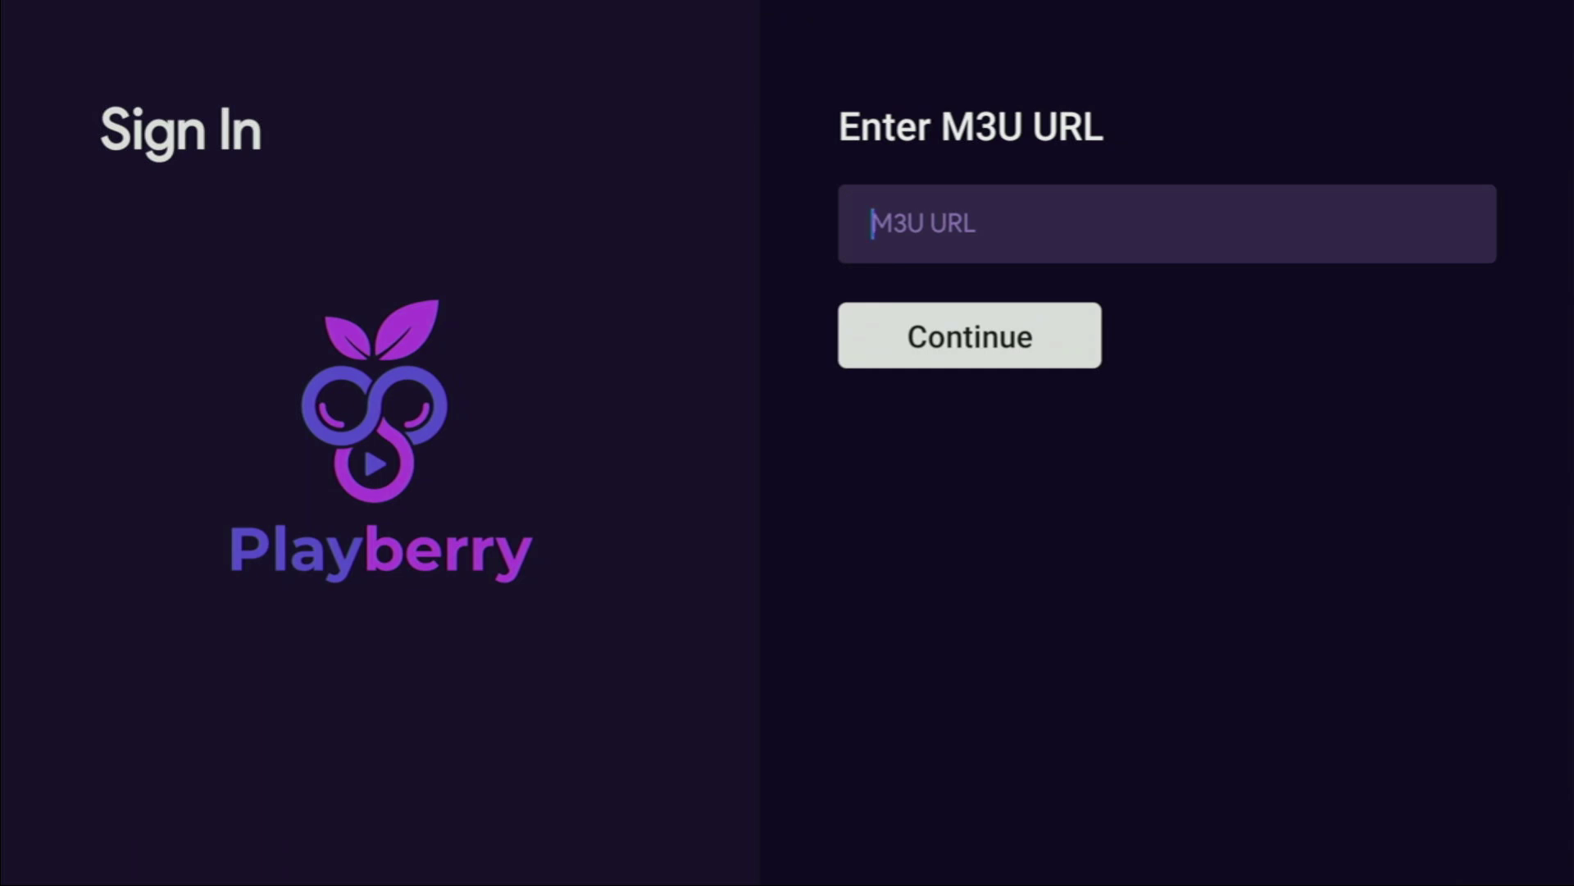
{"action": "key", "text": "Down"}
{"action": "key", "text": "Up"}
{"action": "key", "text": "Escape"}
Confirm leaving Playberry, then uninstall it and confirm in the Are you sure? dialog
{"action": "key", "text": "Right"}
{"action": "key", "text": "Return"}
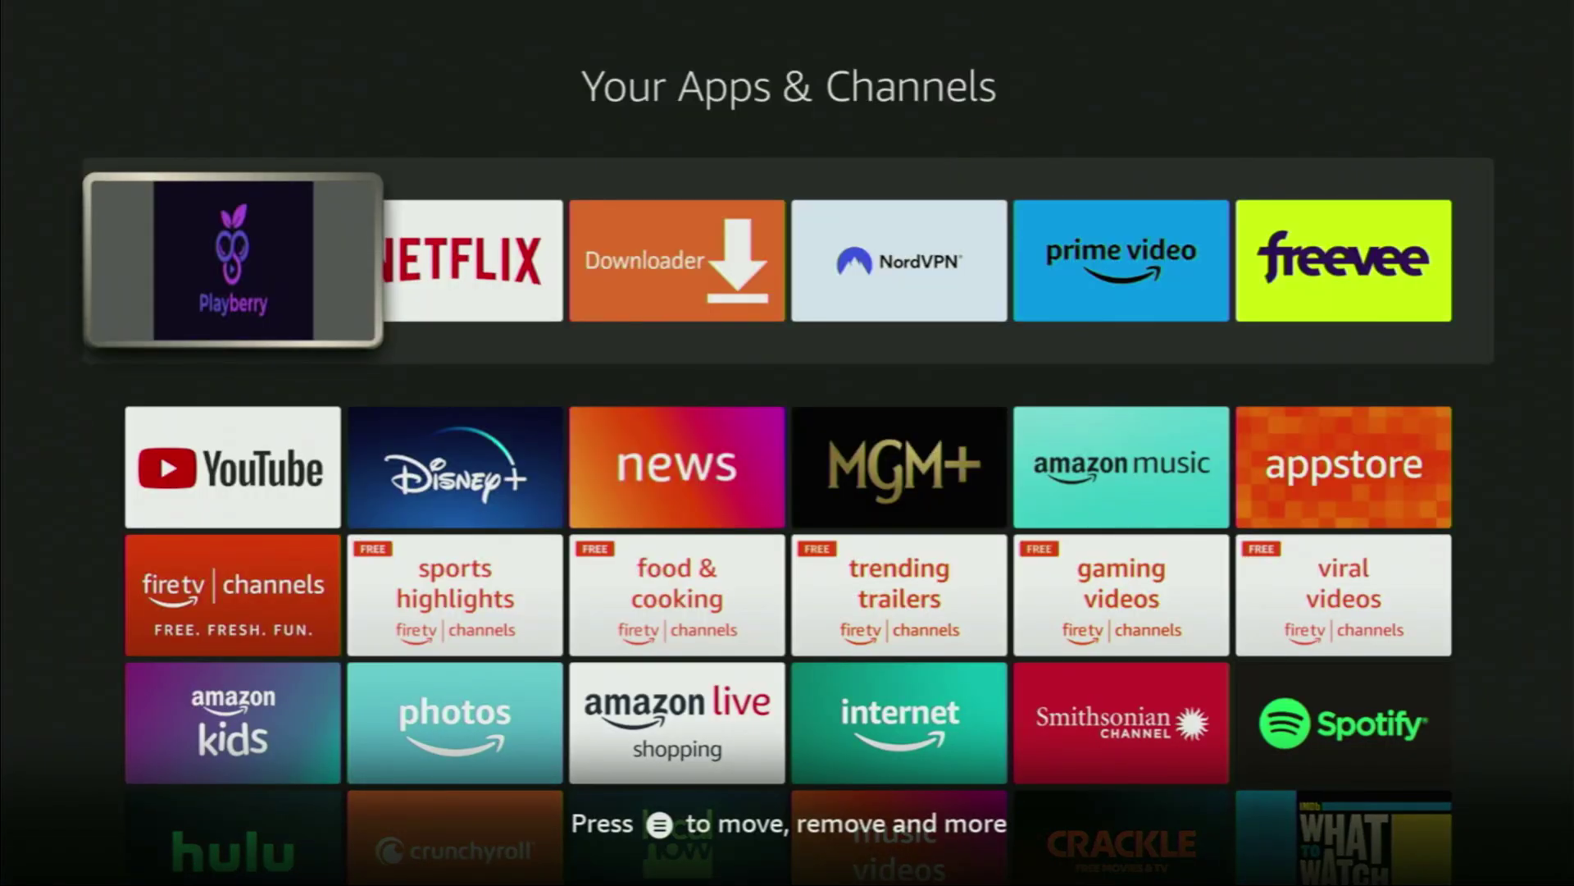
{"action": "key", "text": "Menu"}
{"action": "key", "text": "Down"}
{"action": "key", "text": "Down"}
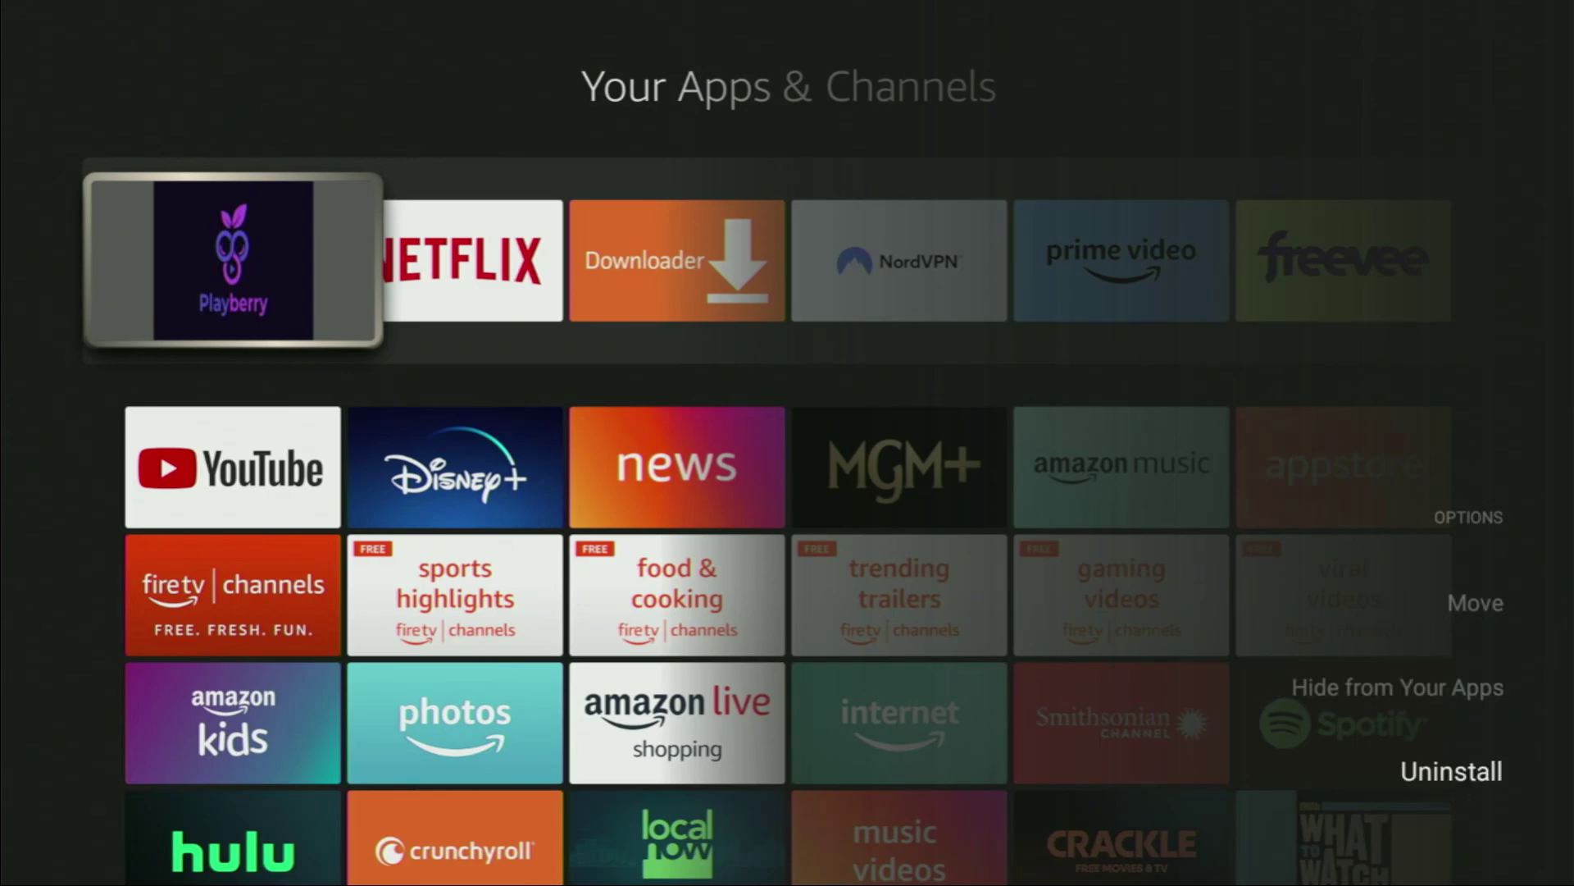
{"action": "key", "text": "Return"}
{"action": "key", "text": "Down"}
{"action": "key", "text": "Return"}
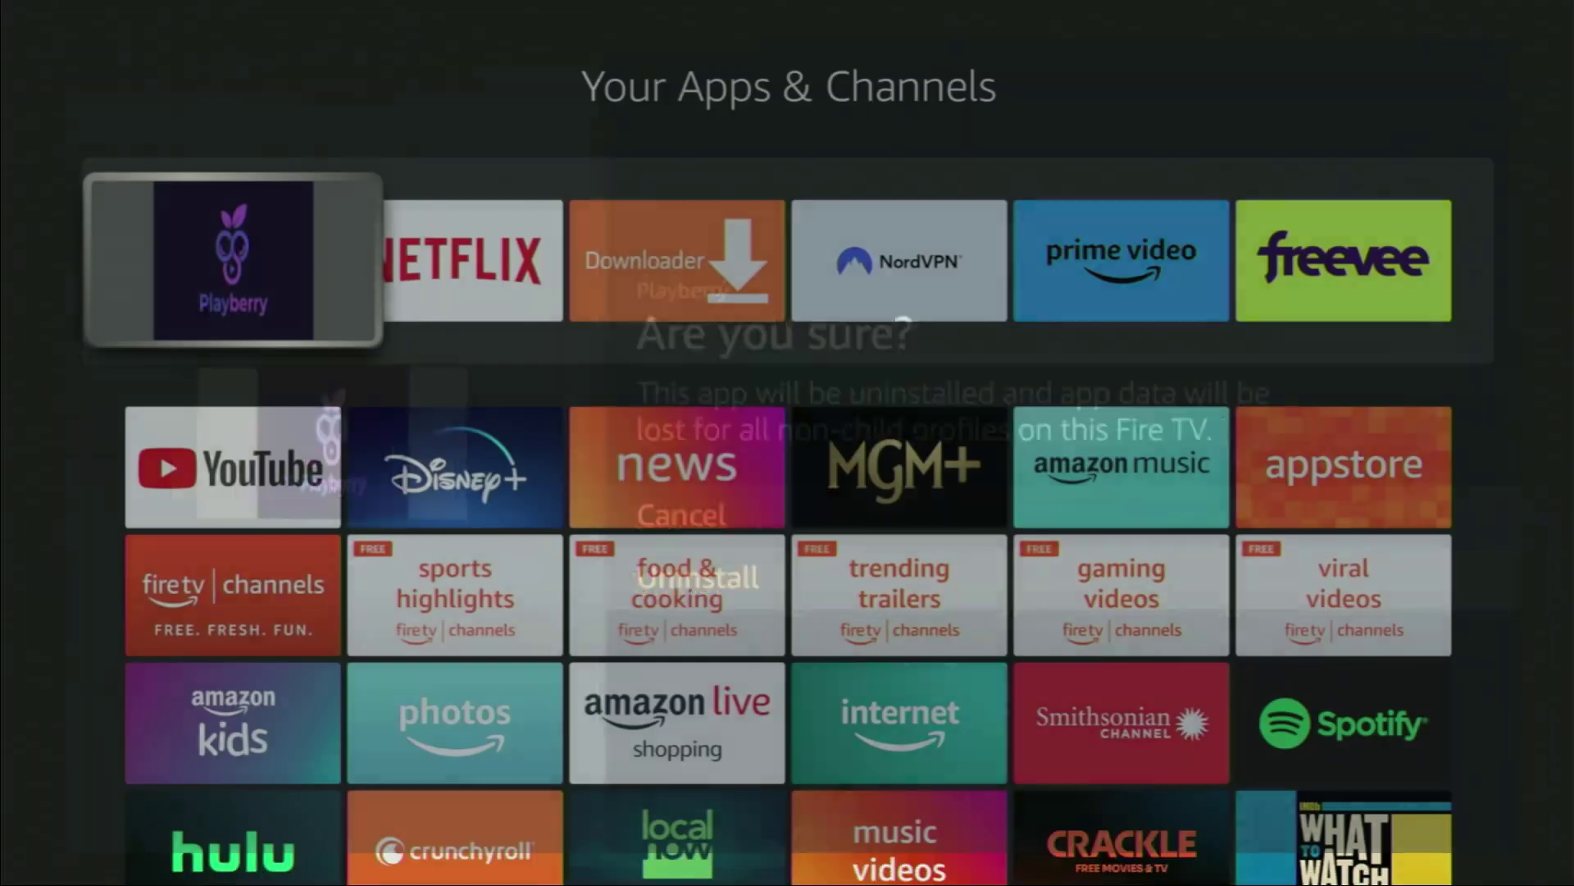